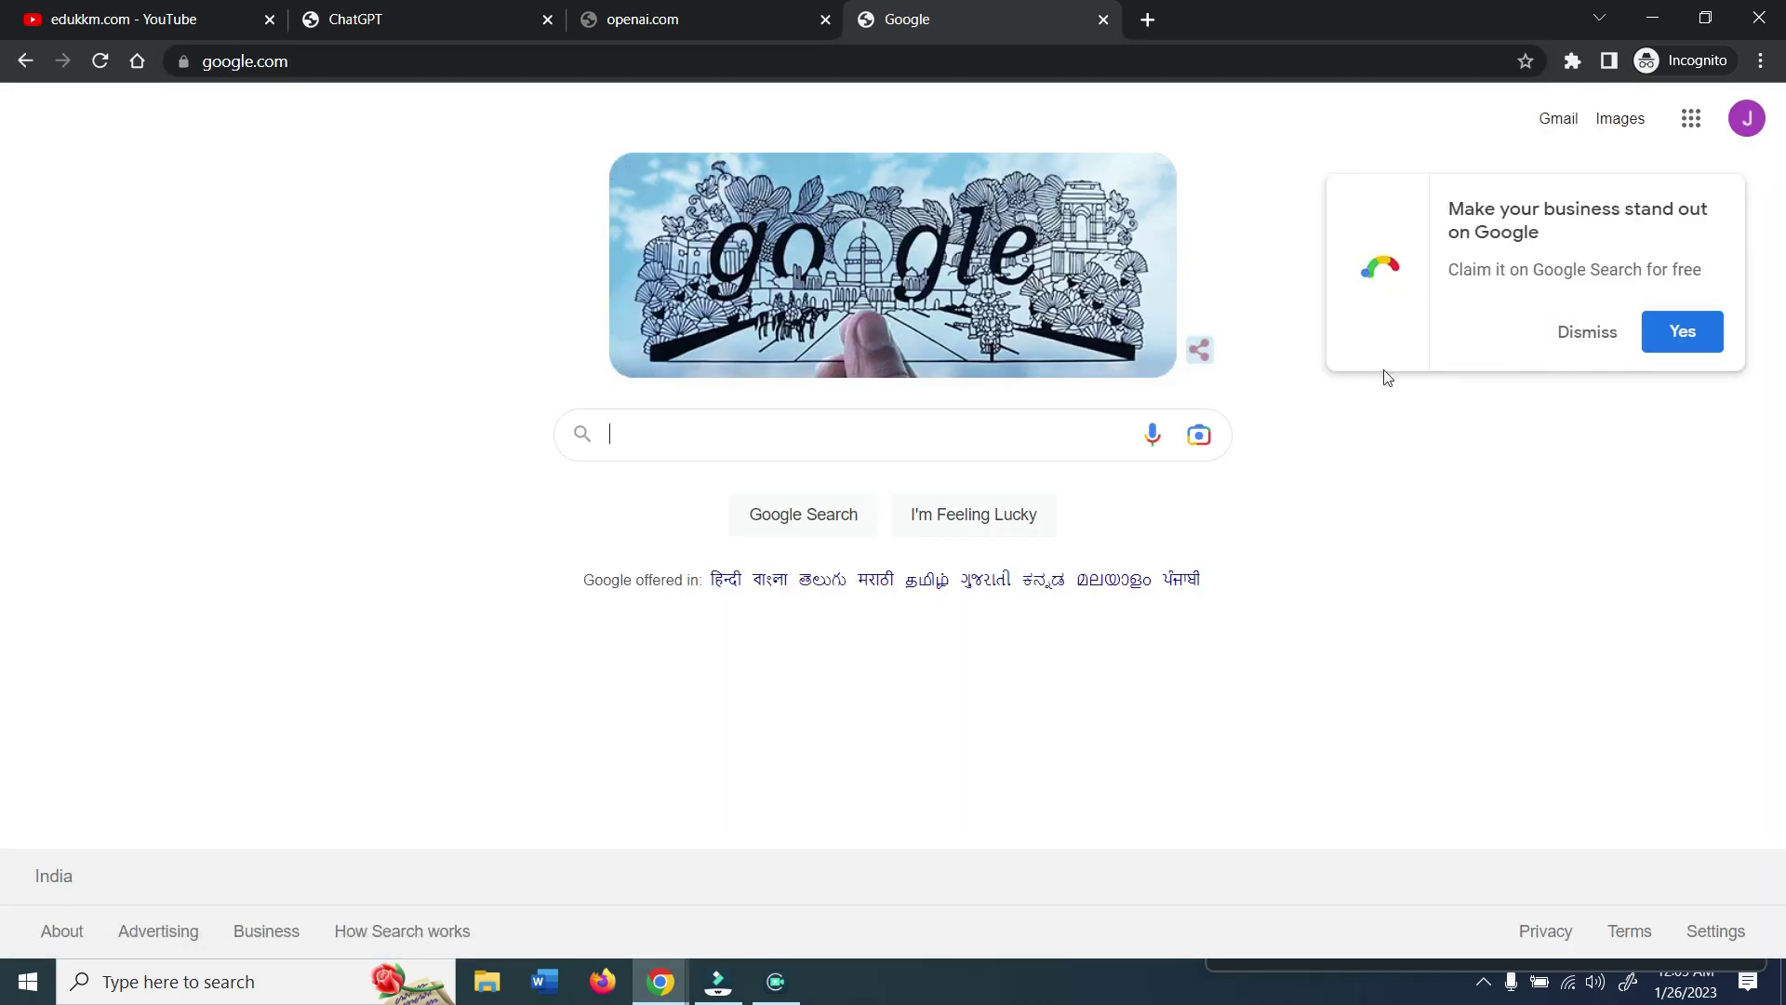
Step: Search Google for 'My location' and browse the results showing the New Delhi map
left_click(702, 443)
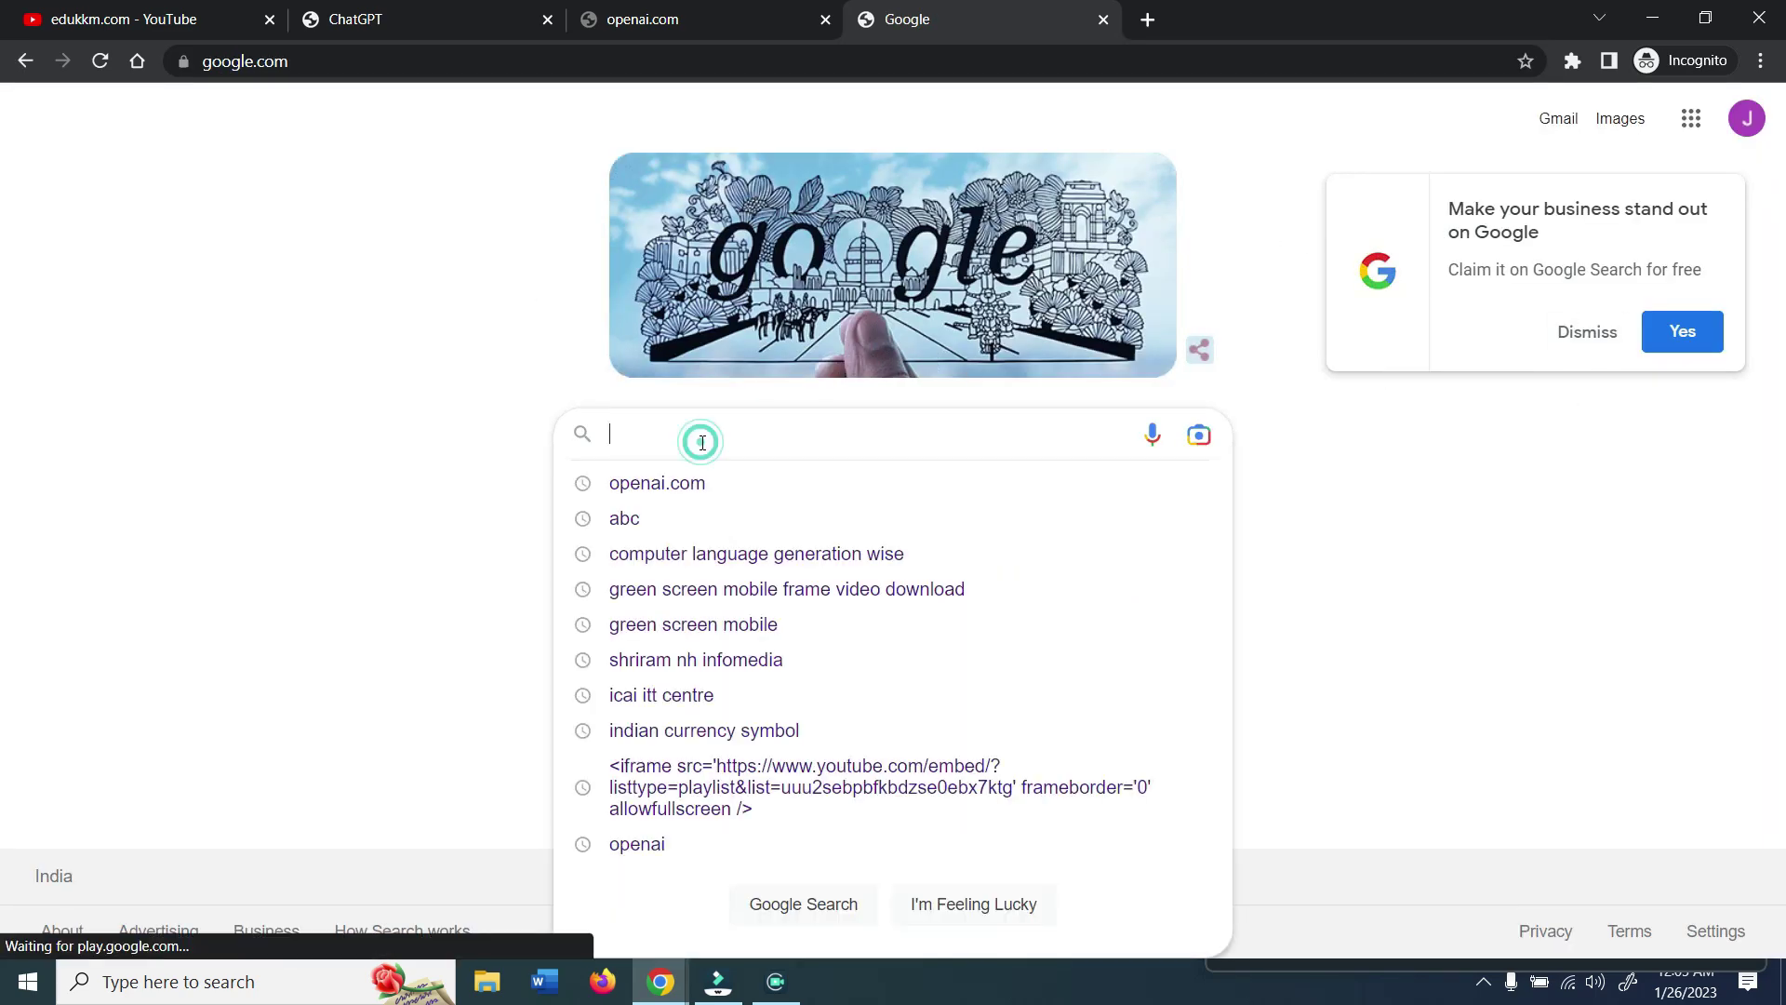
type("My location")
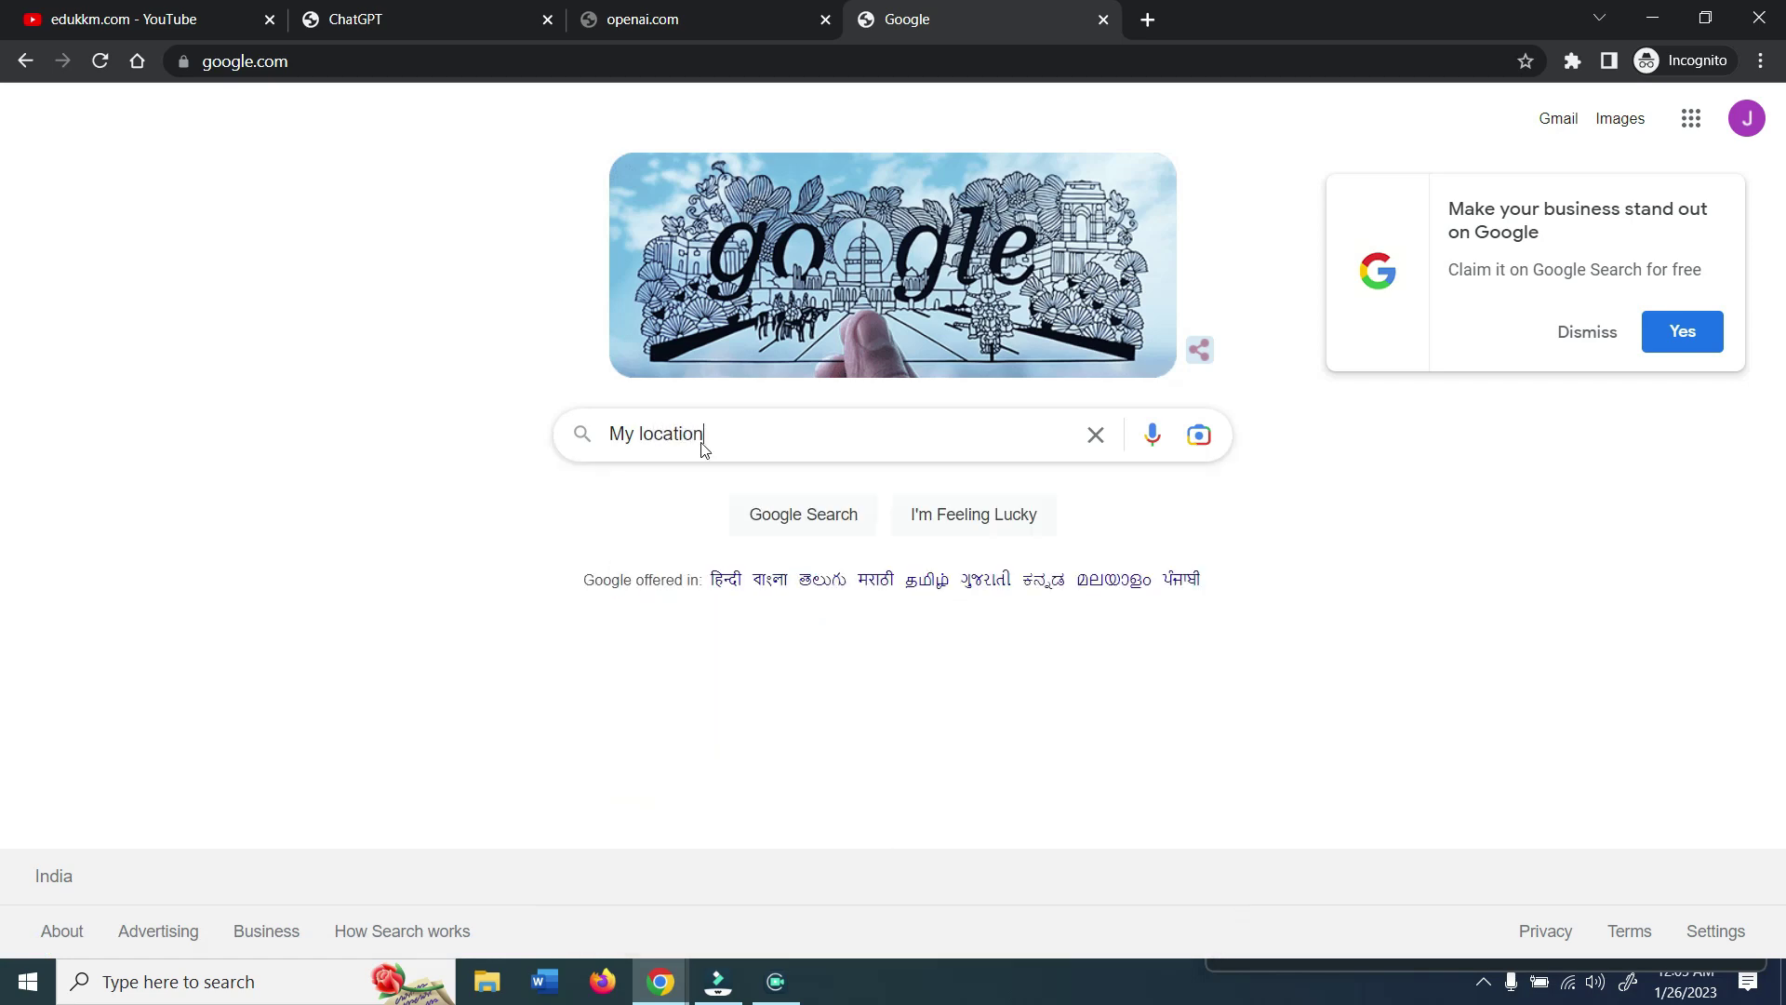
key("Return")
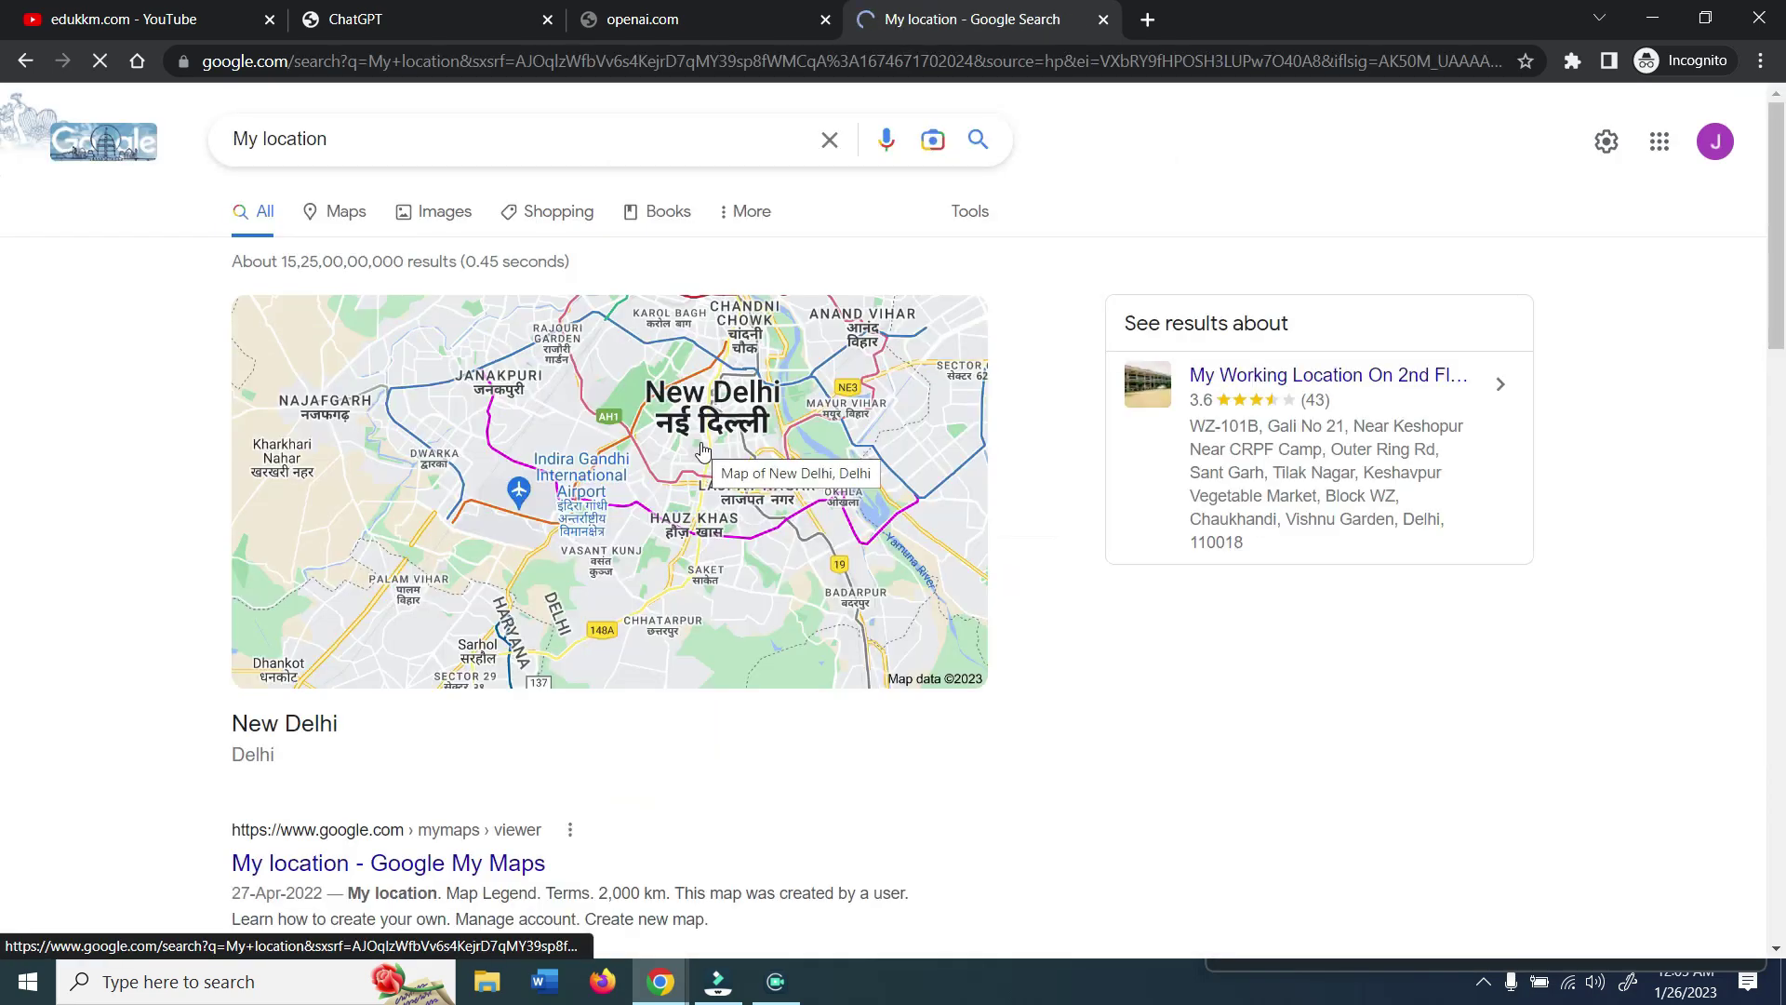
scroll(104, 512, "down", 1)
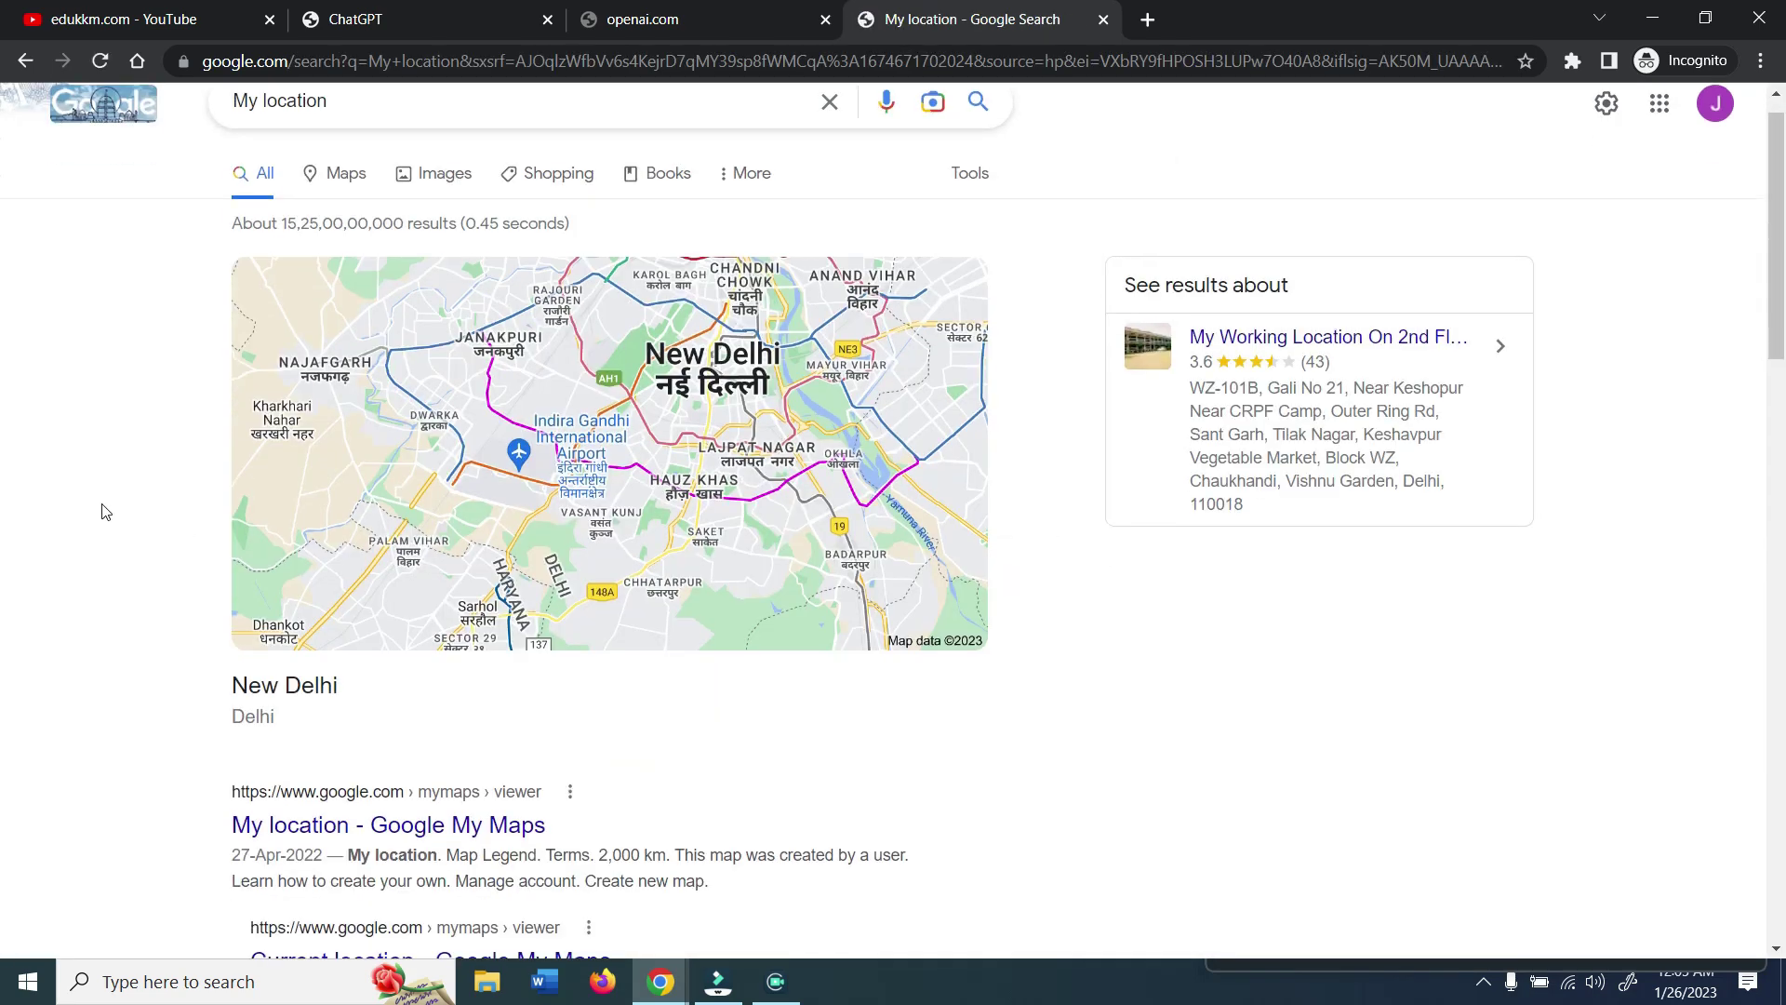
scroll(104, 511, "down", 1)
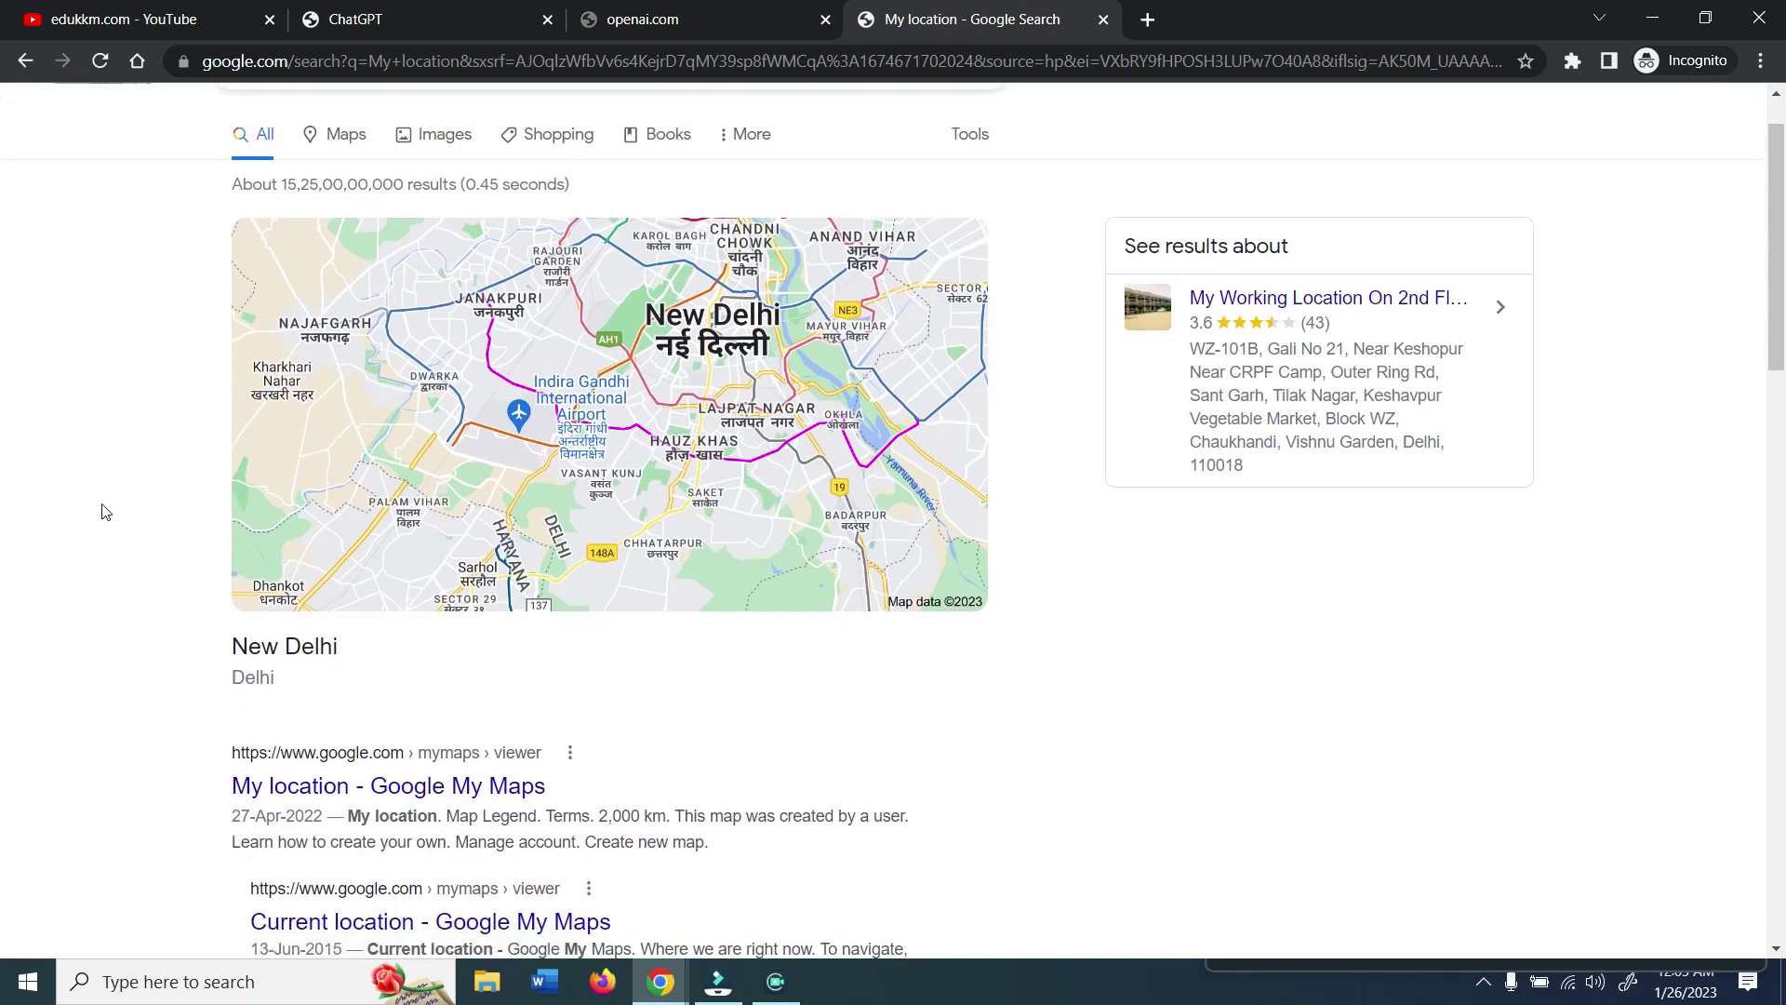
scroll(104, 512, "down", 1)
scroll(104, 511, "up", 2)
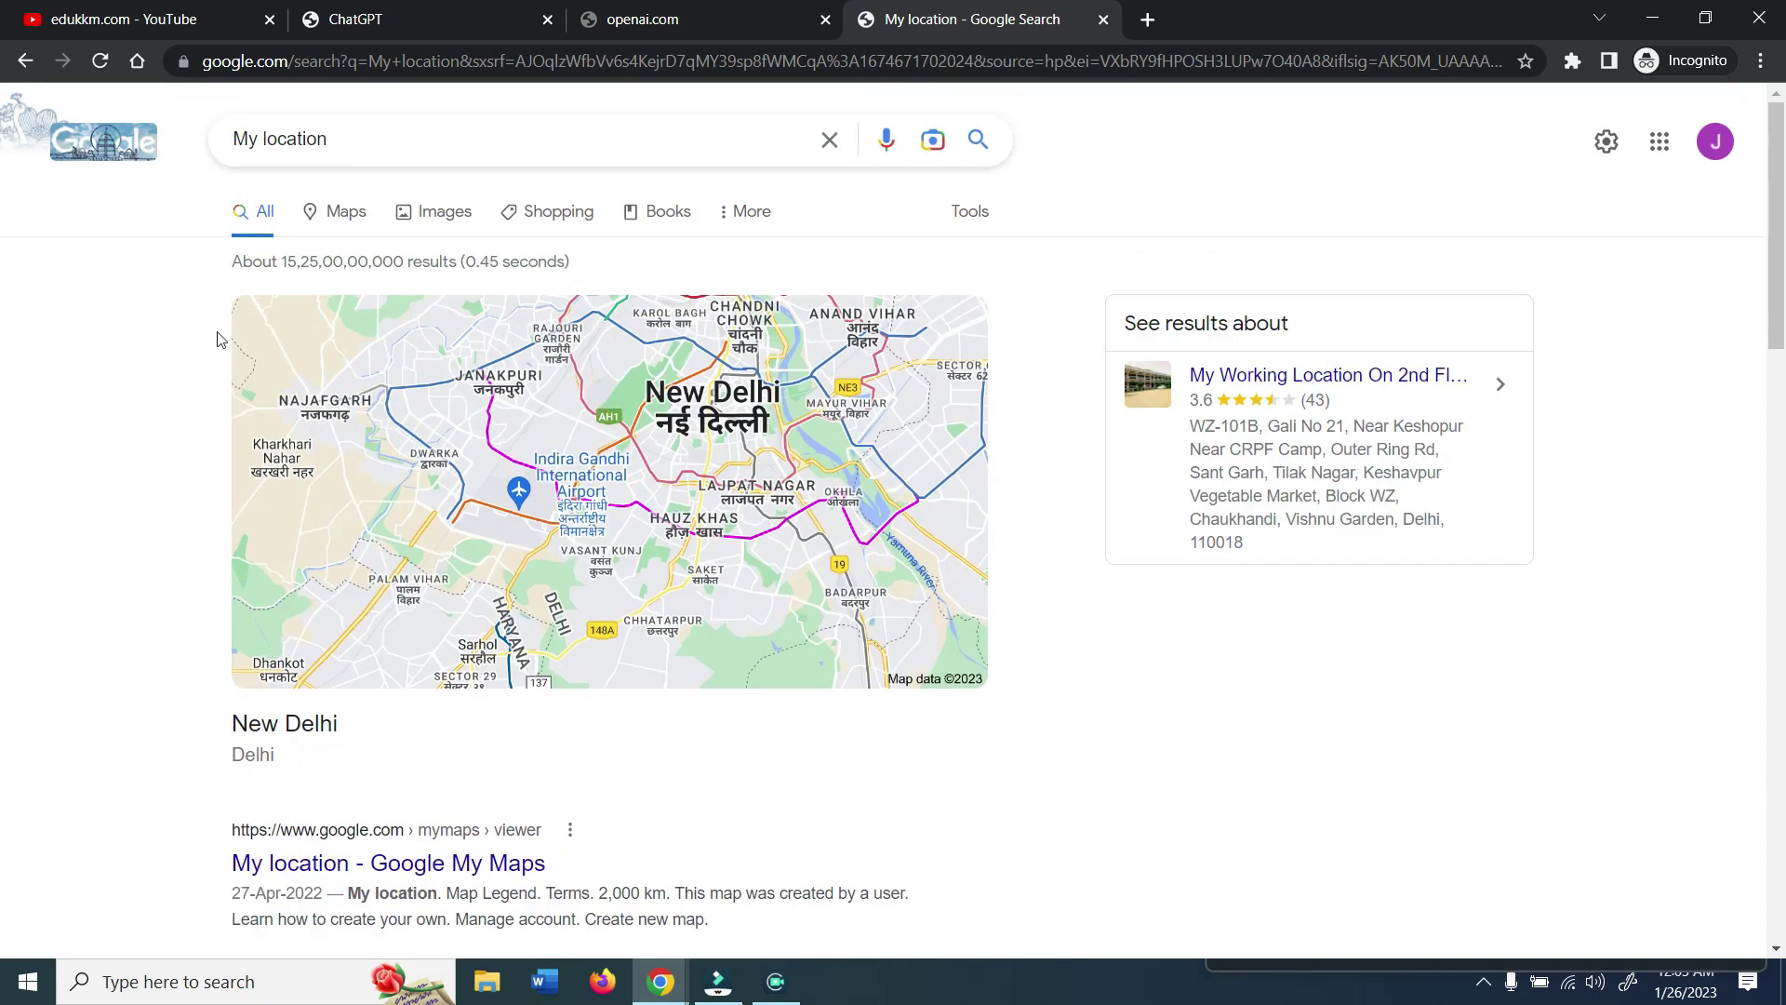
Step: Replace the search with 'time of new delhi' to get the current time there
triple_click(373, 130)
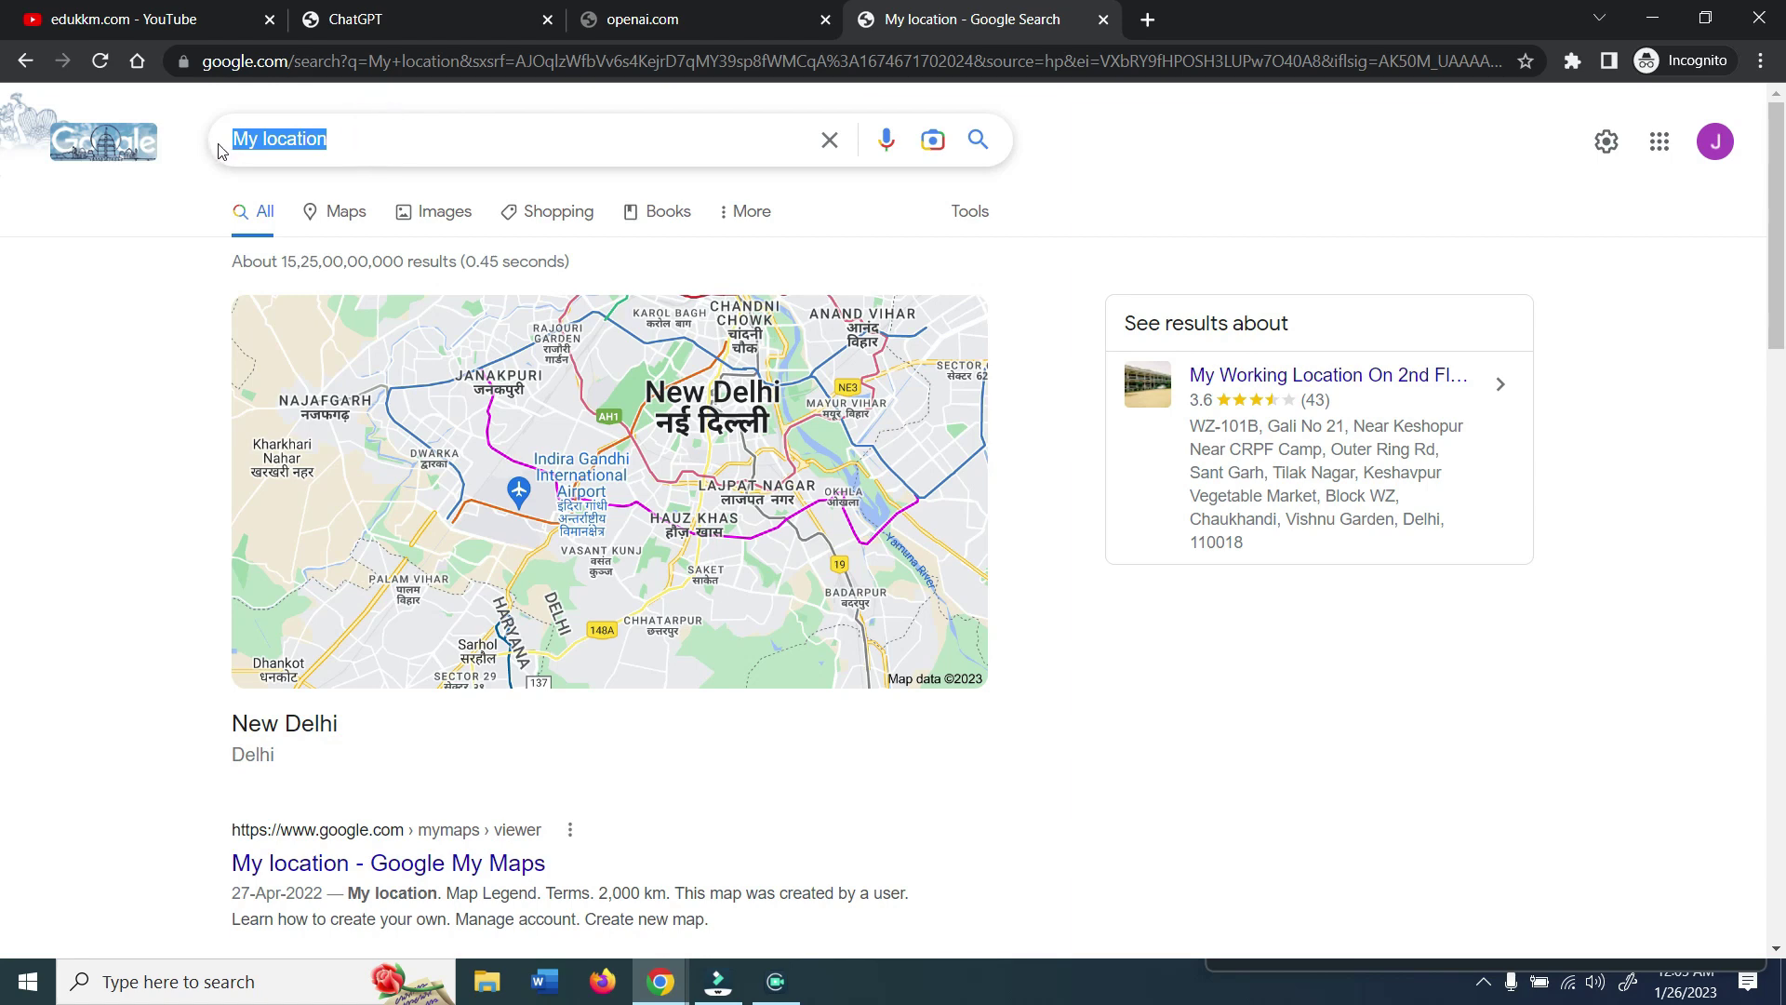
type("time")
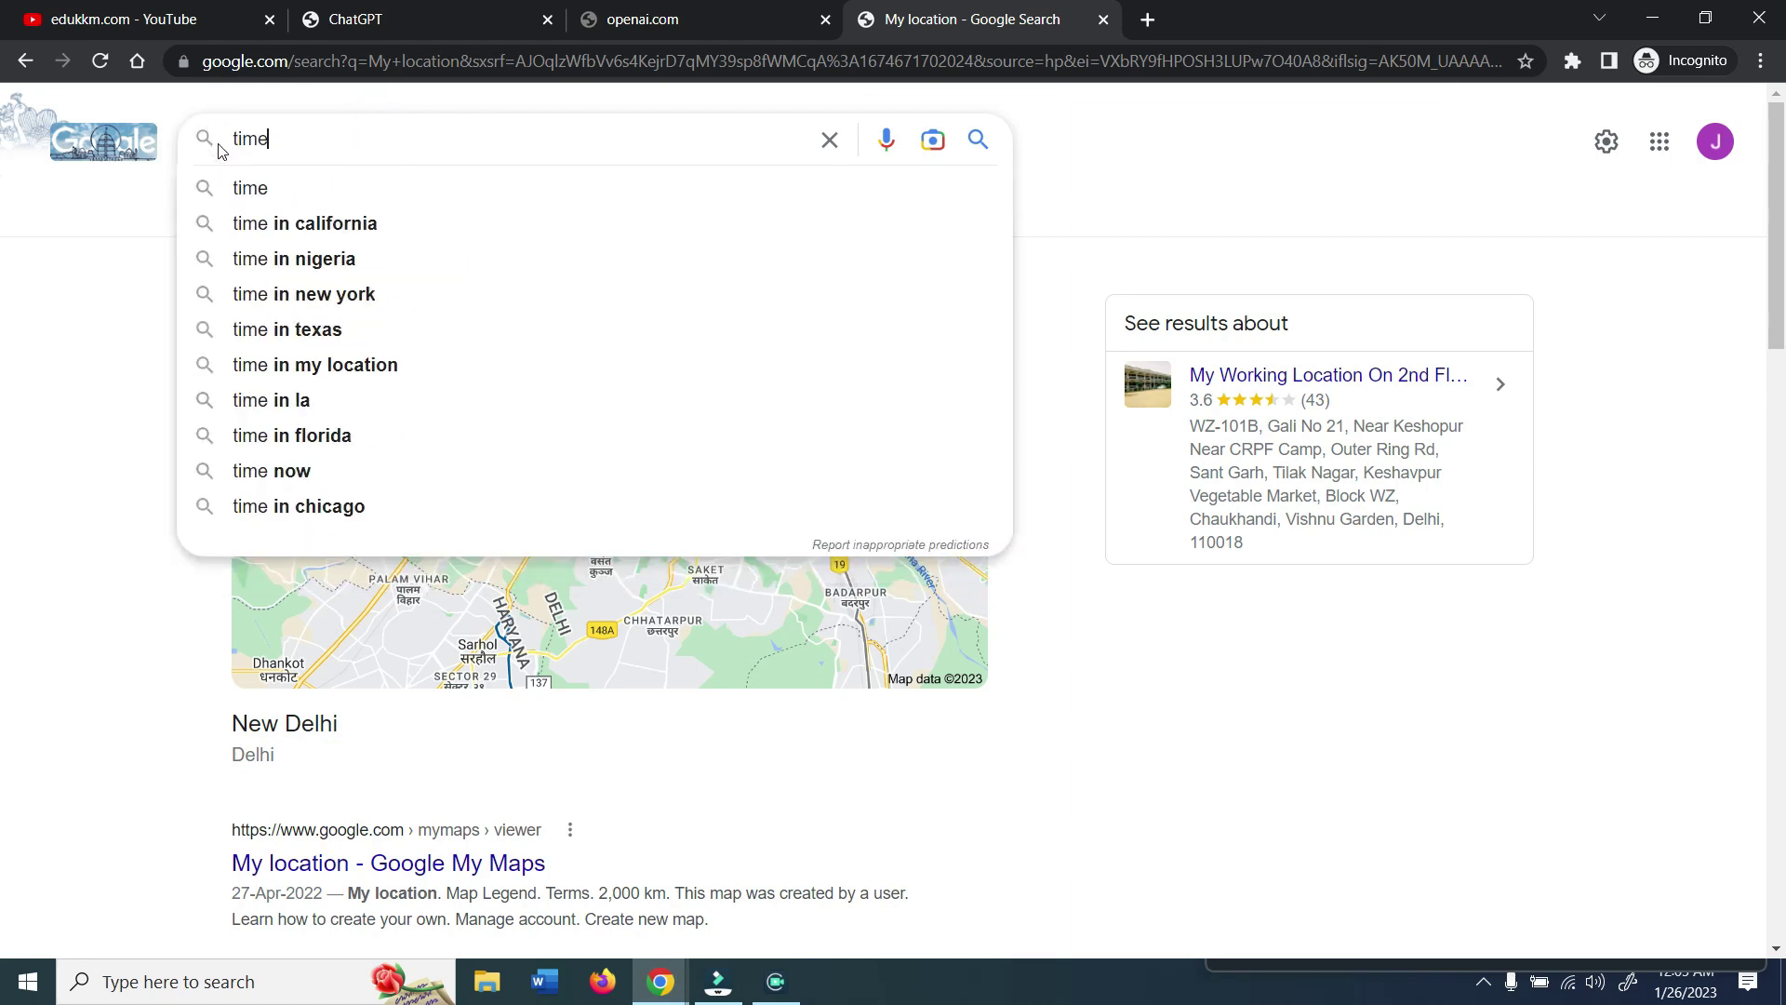
type(" of new")
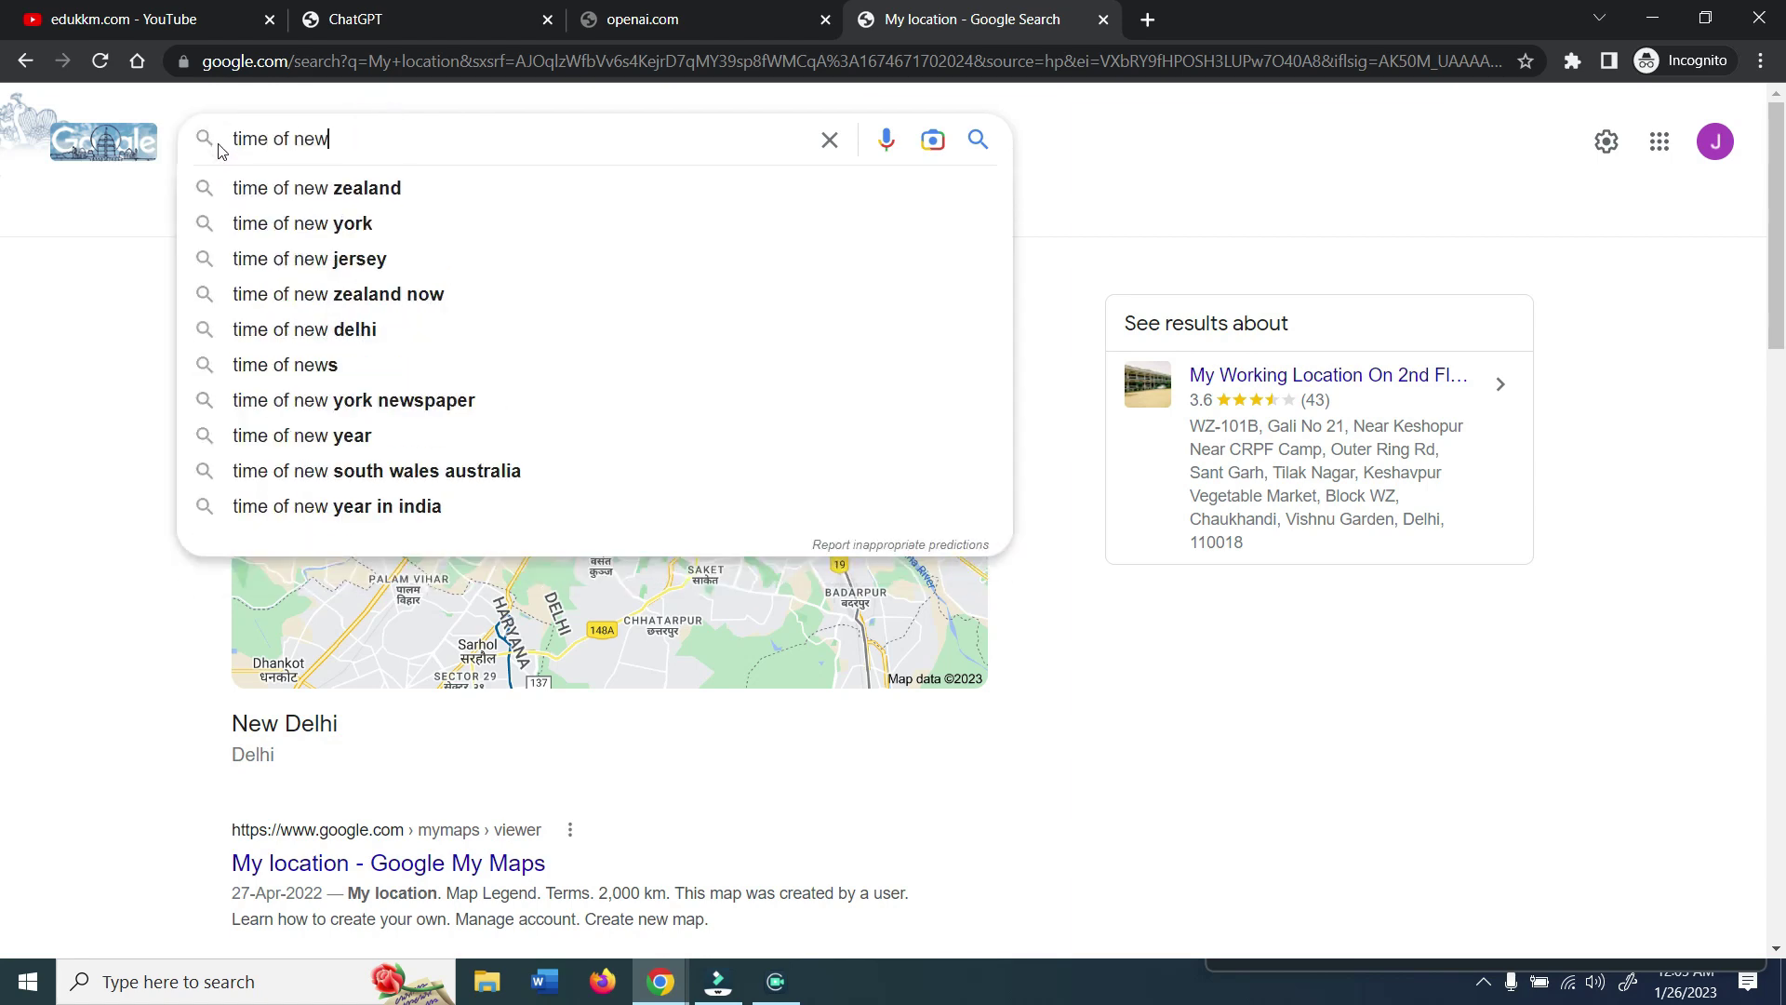
type(" delhi")
key("BackSpace")
key("BackSpace")
key("BackSpace")
key("BackSpace")
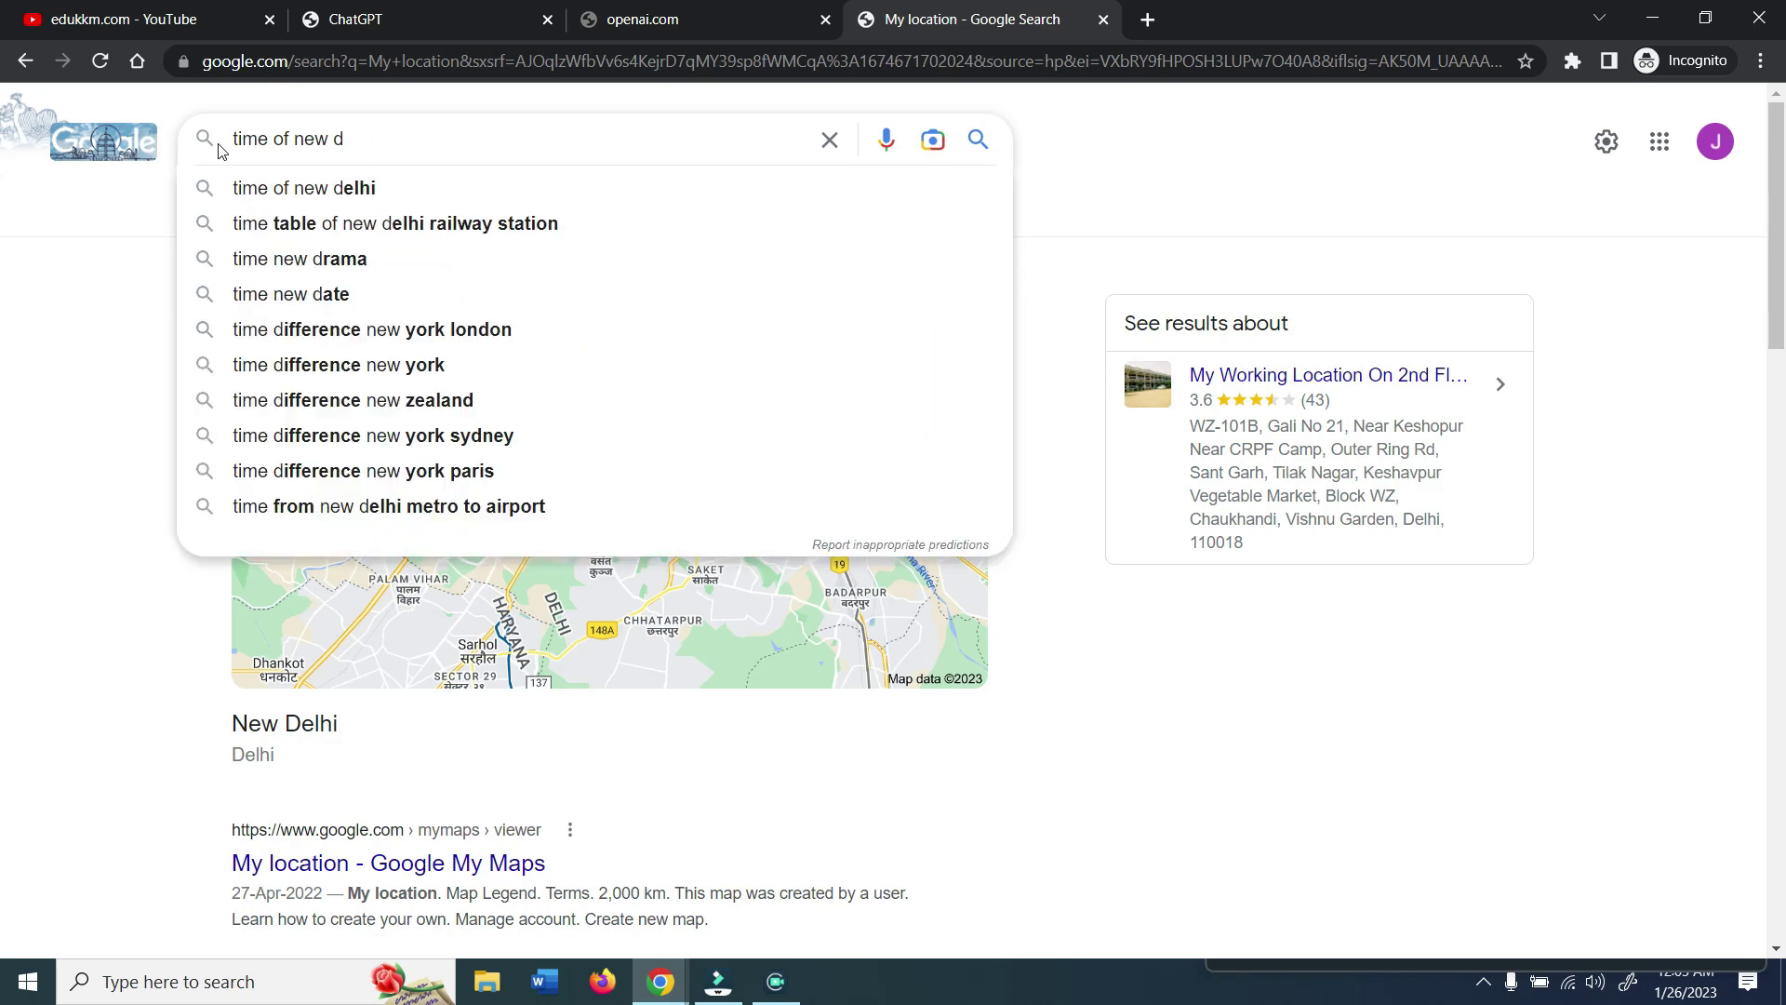
type("elhi")
key("Return")
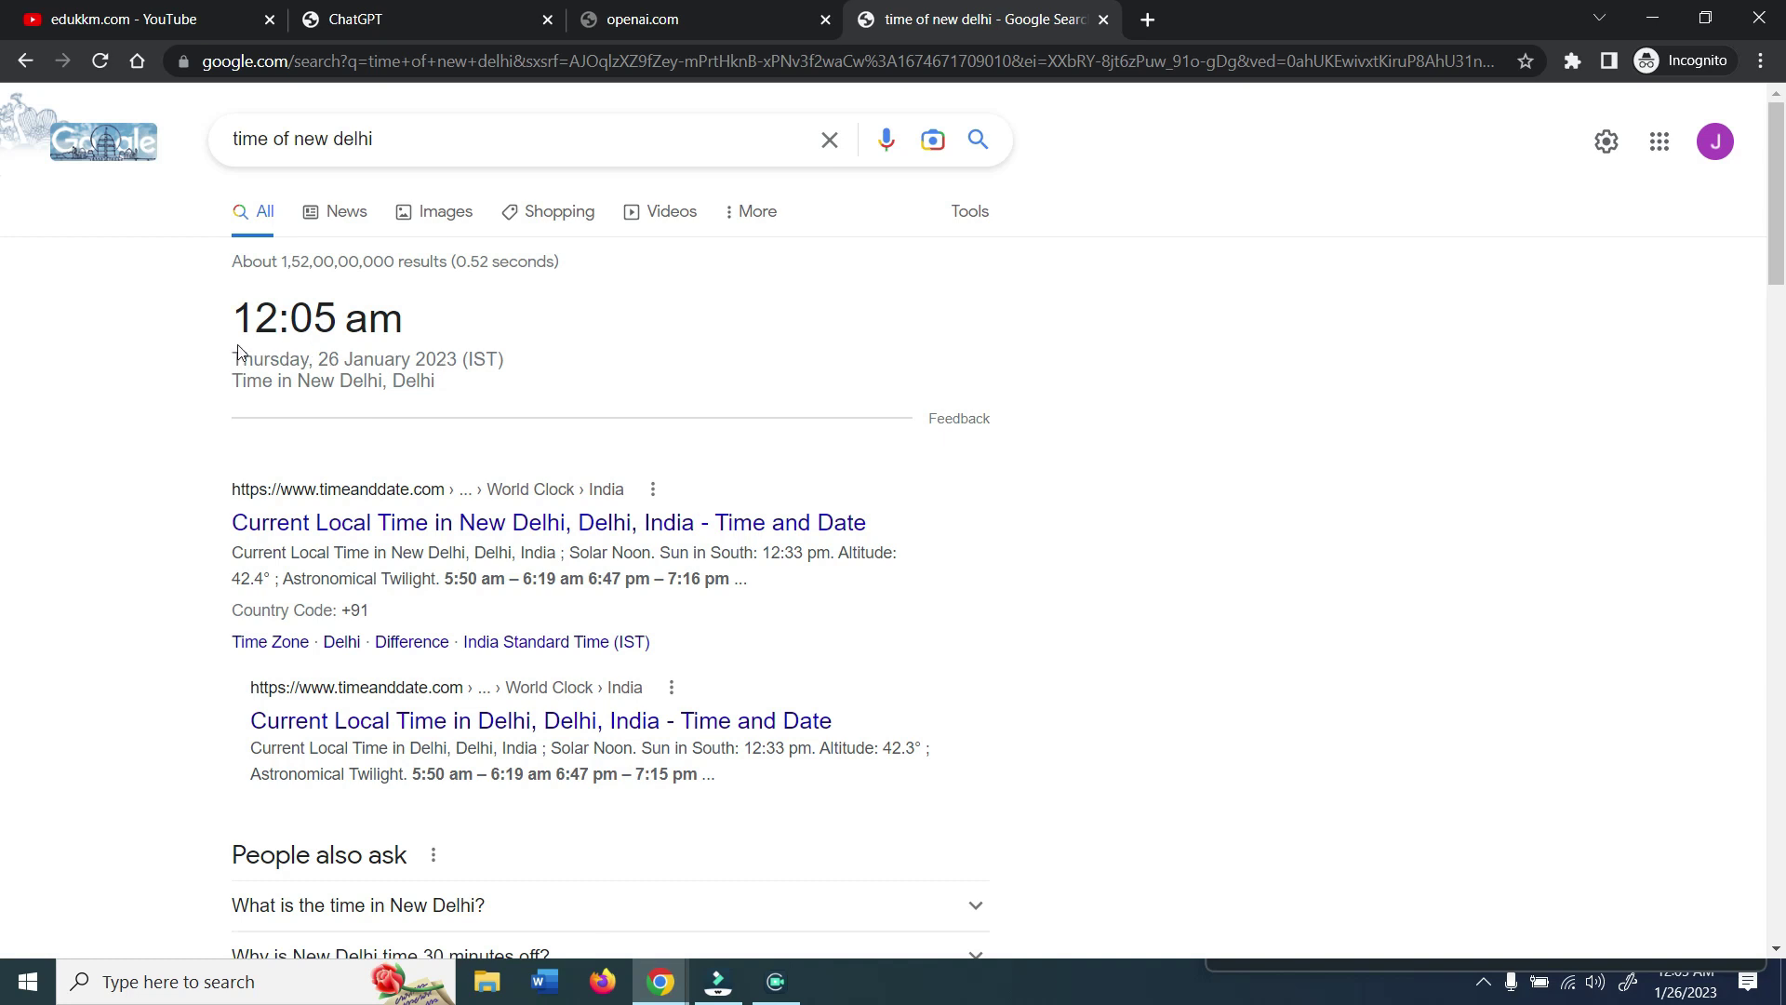
Step: Reload openai.com in its tab, which still shows the too-many-redirects error
left_click(701, 26)
left_click(452, 66)
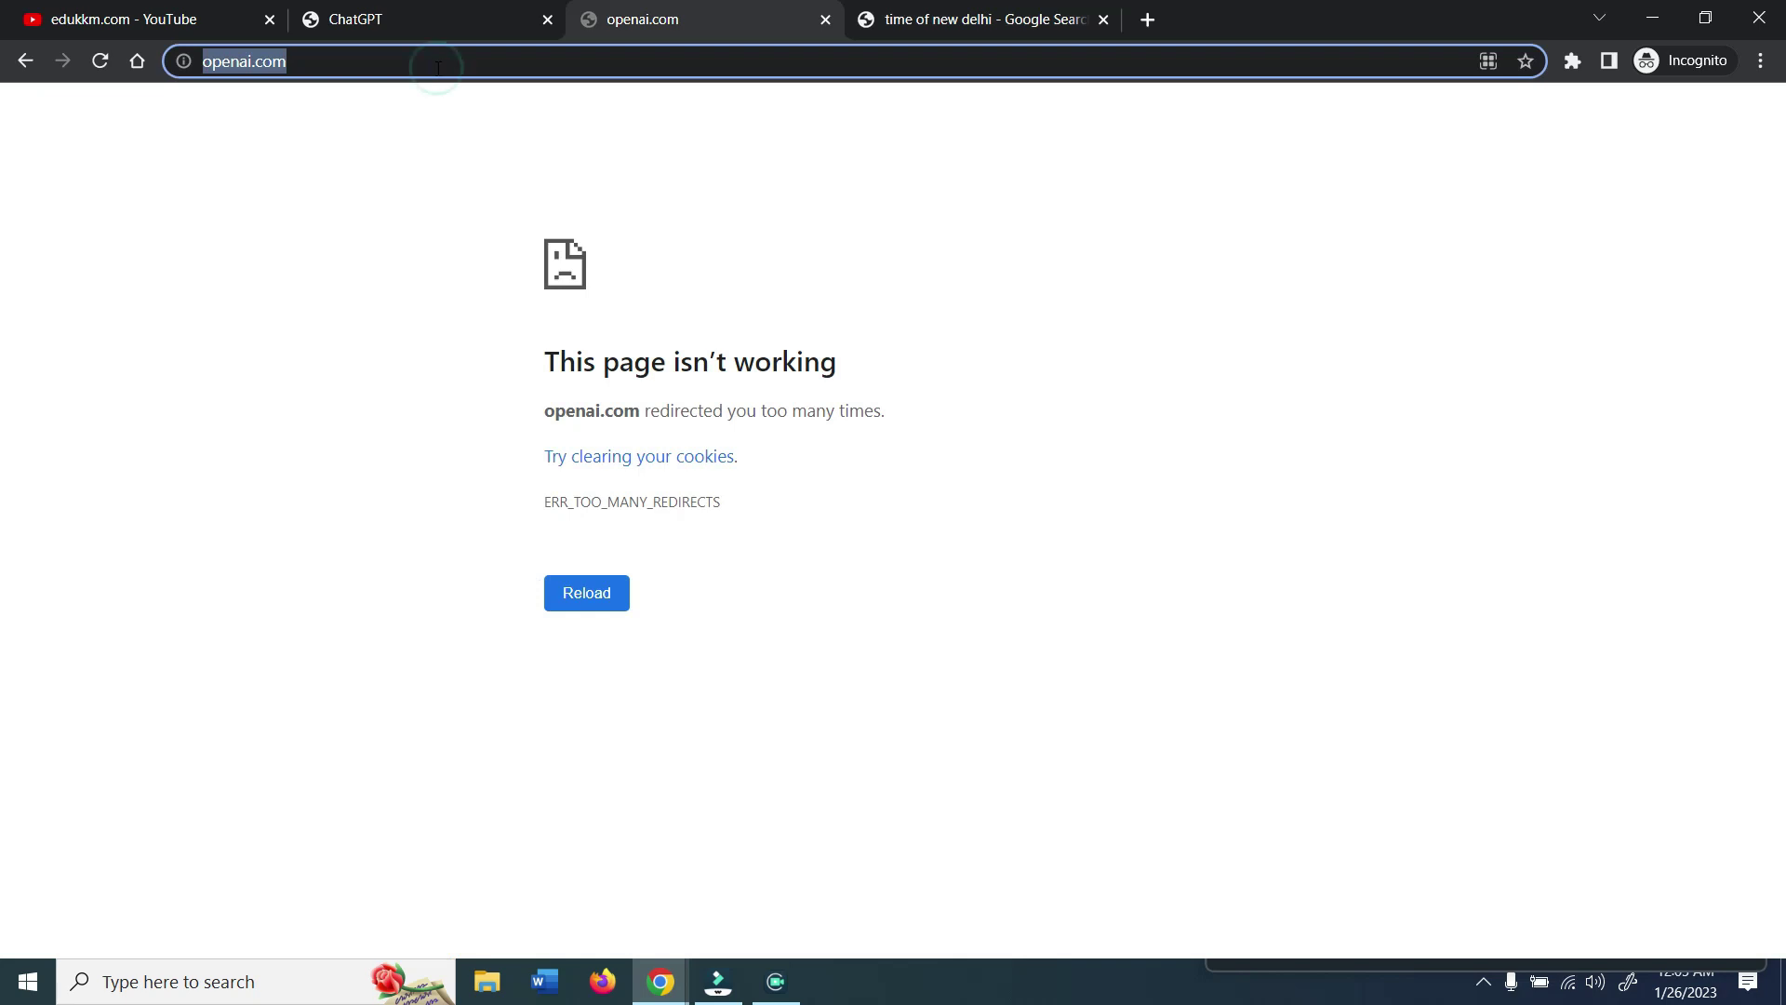
key("Return")
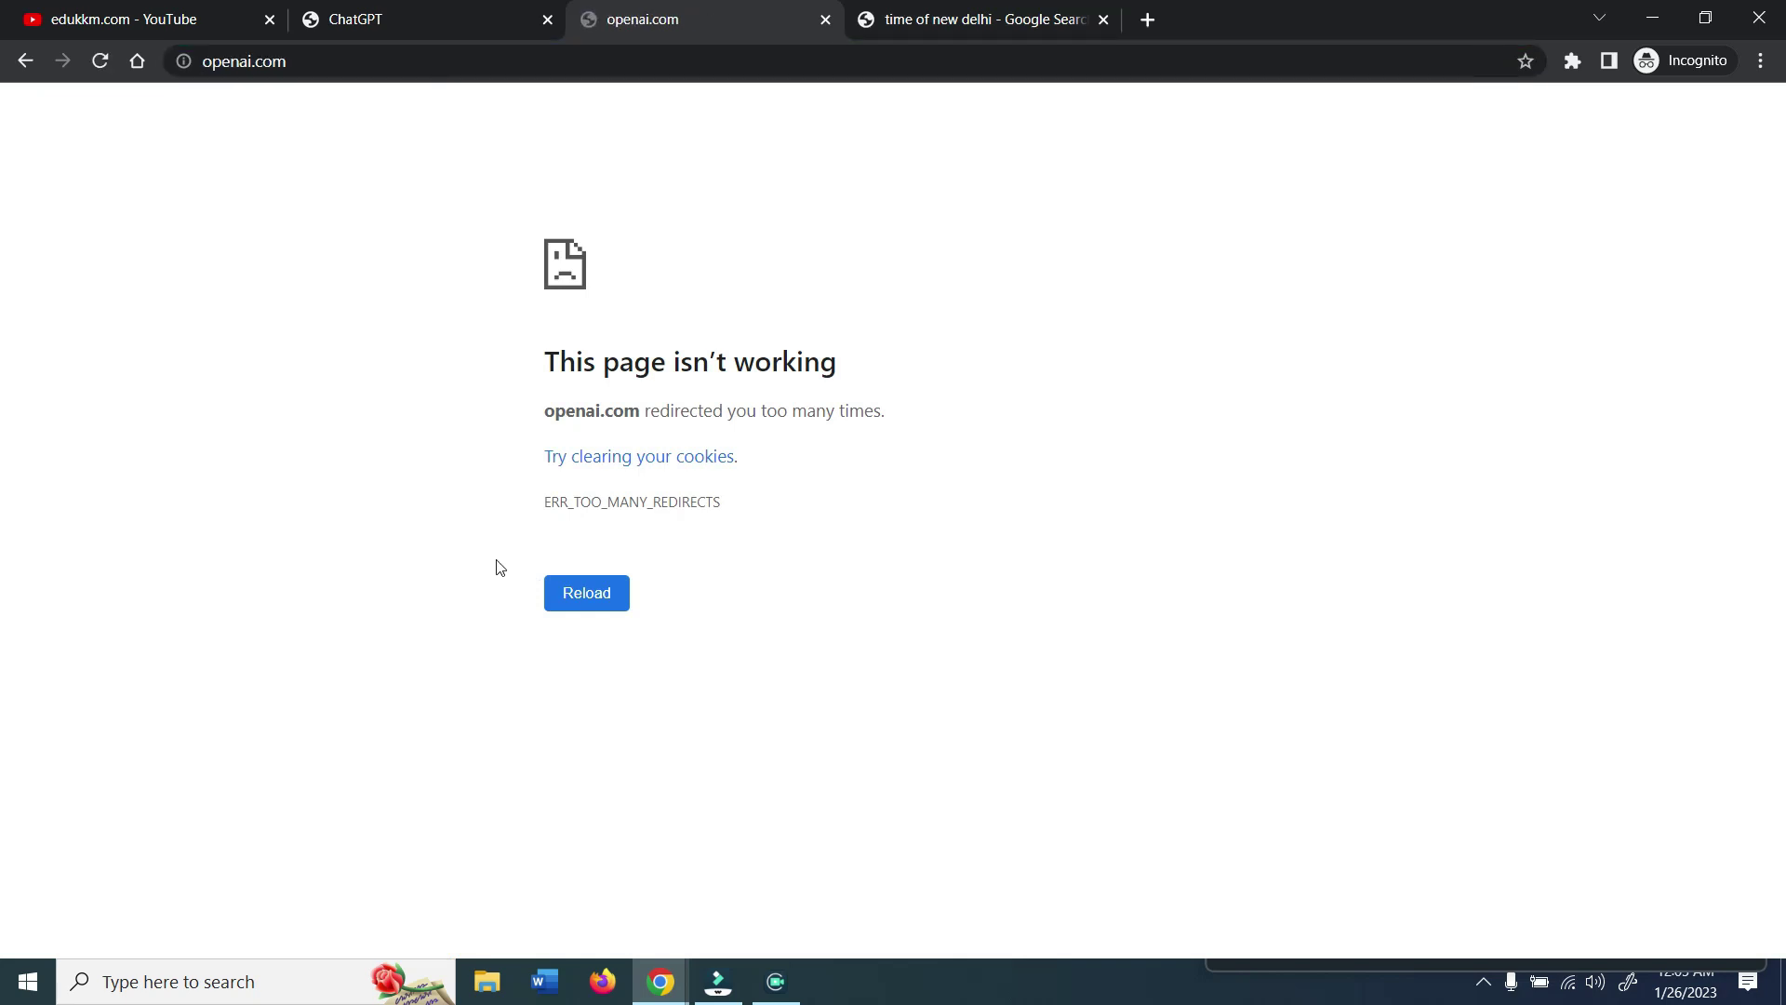
Step: Strip 'auth/login' from the ChatGPT tab's address and load the base chat URL
left_click(419, 26)
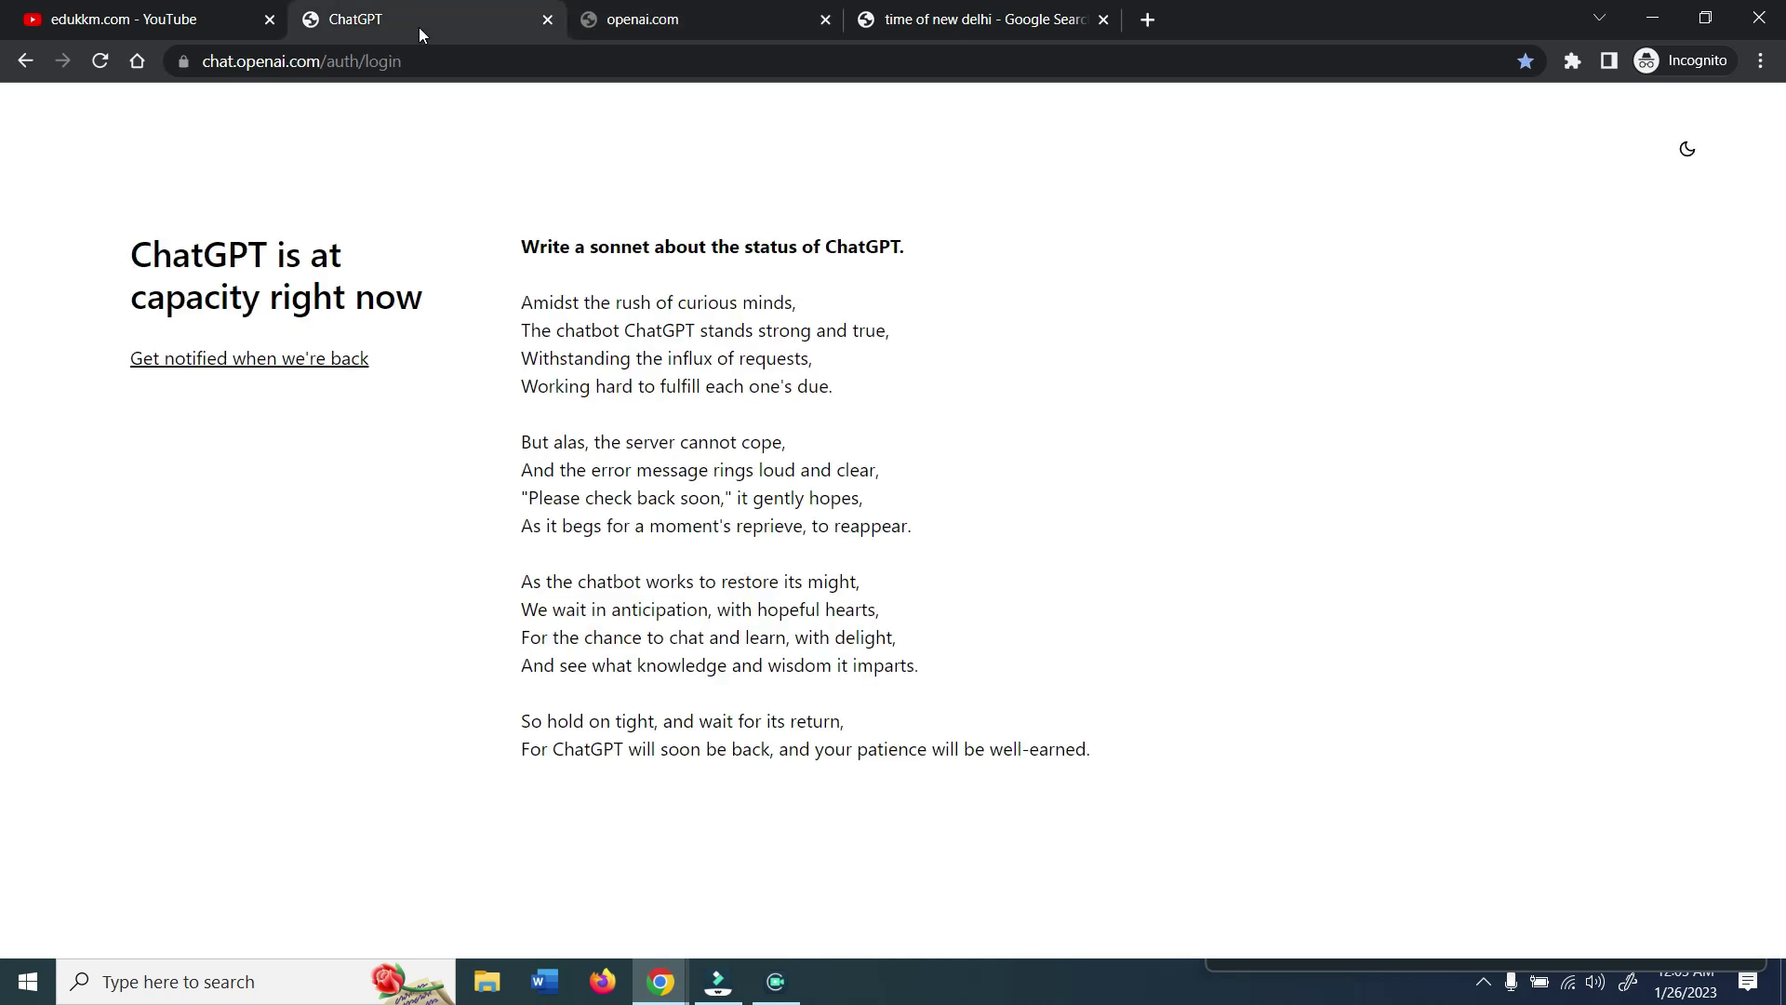
left_click(361, 61)
left_click_drag(421, 62, 382, 64)
key("BackSpace")
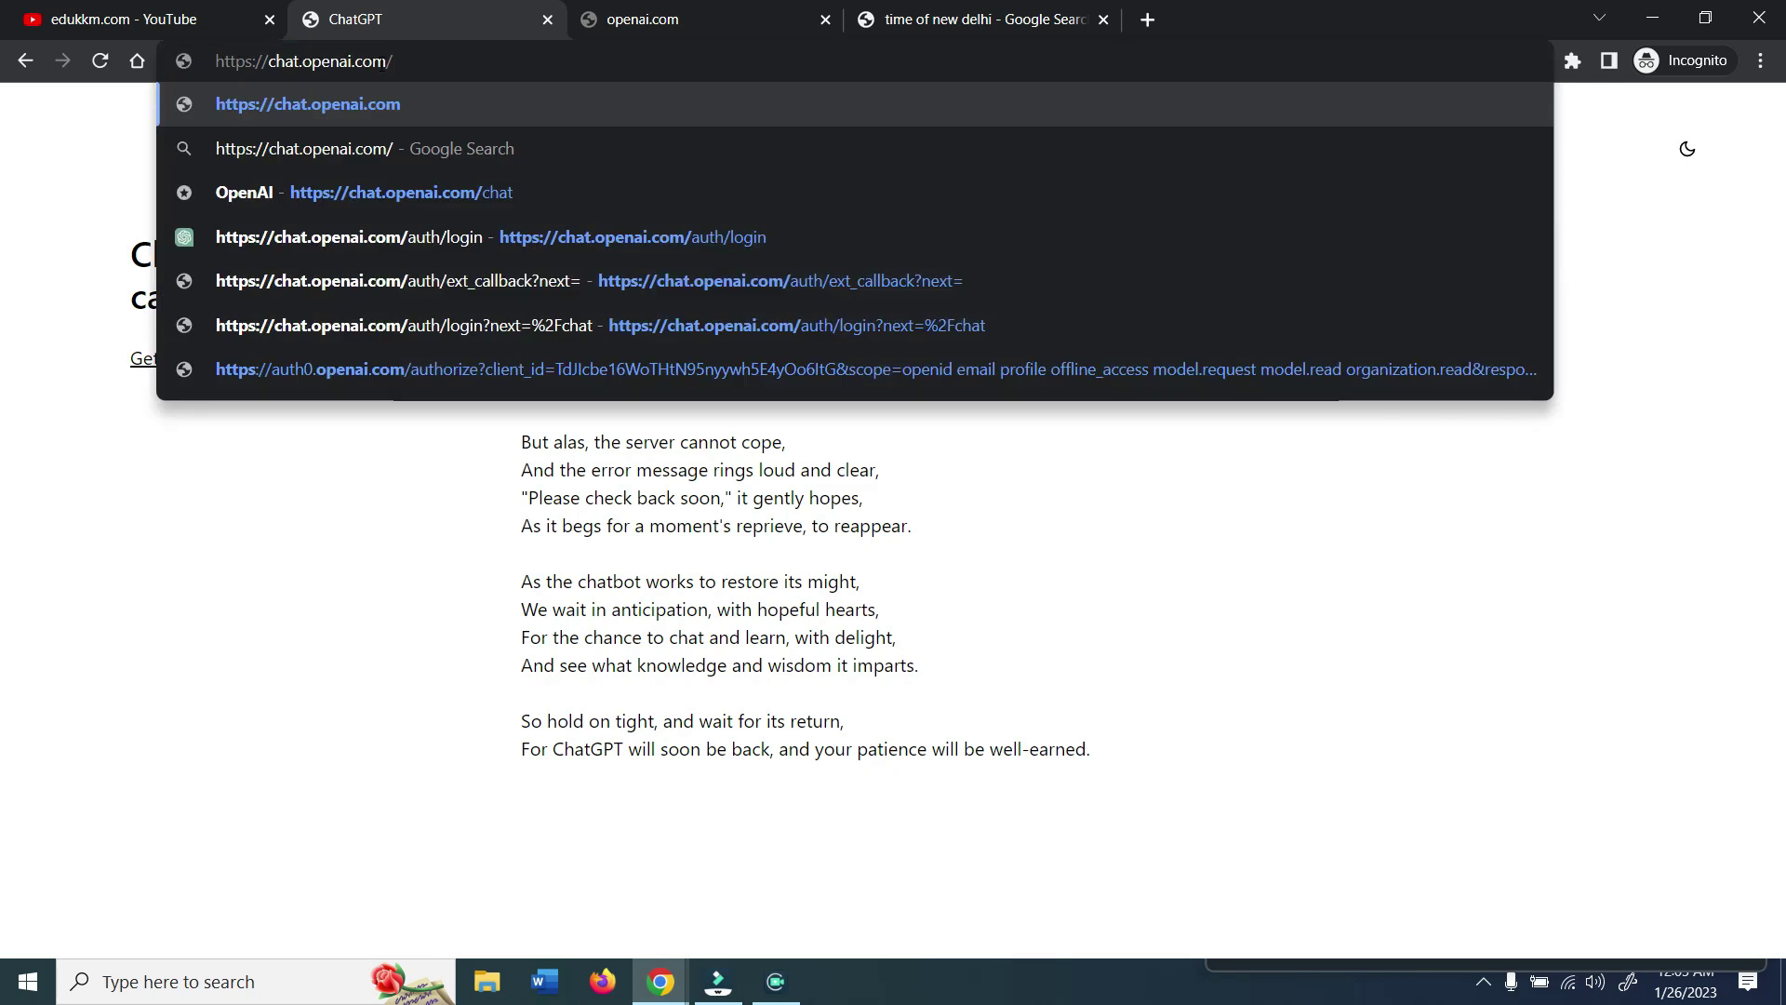
key("Return")
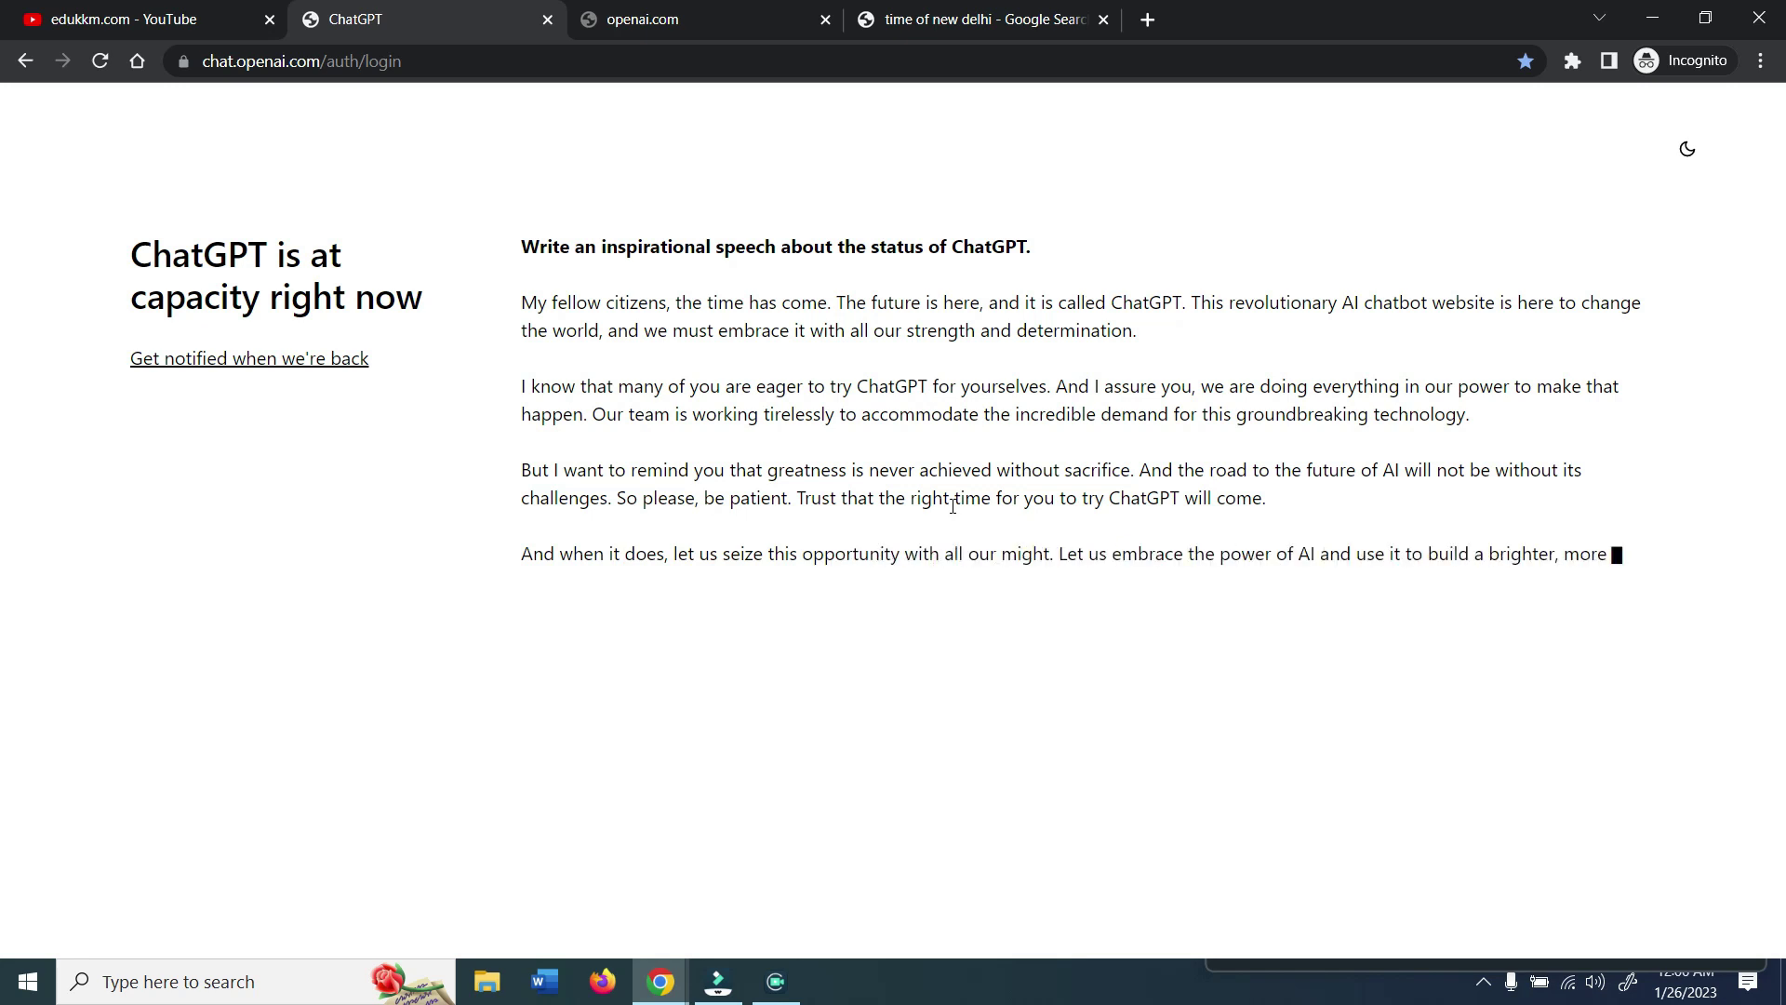
left_click(776, 981)
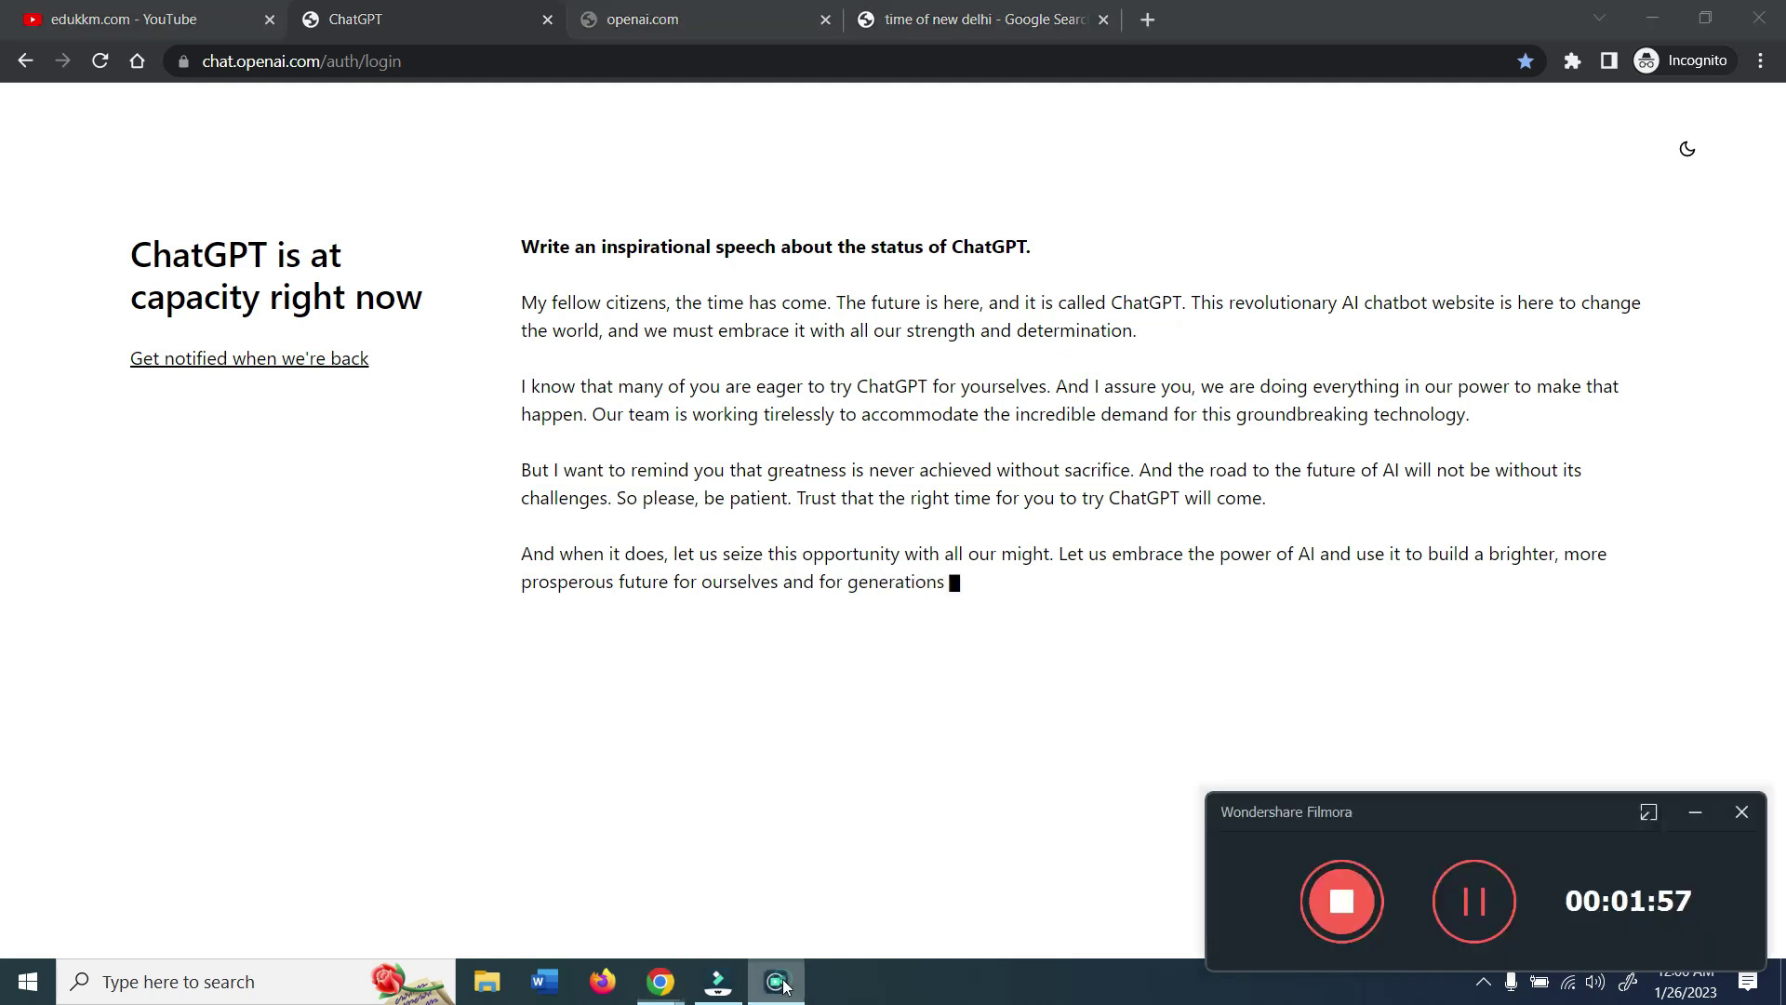
left_click(1466, 897)
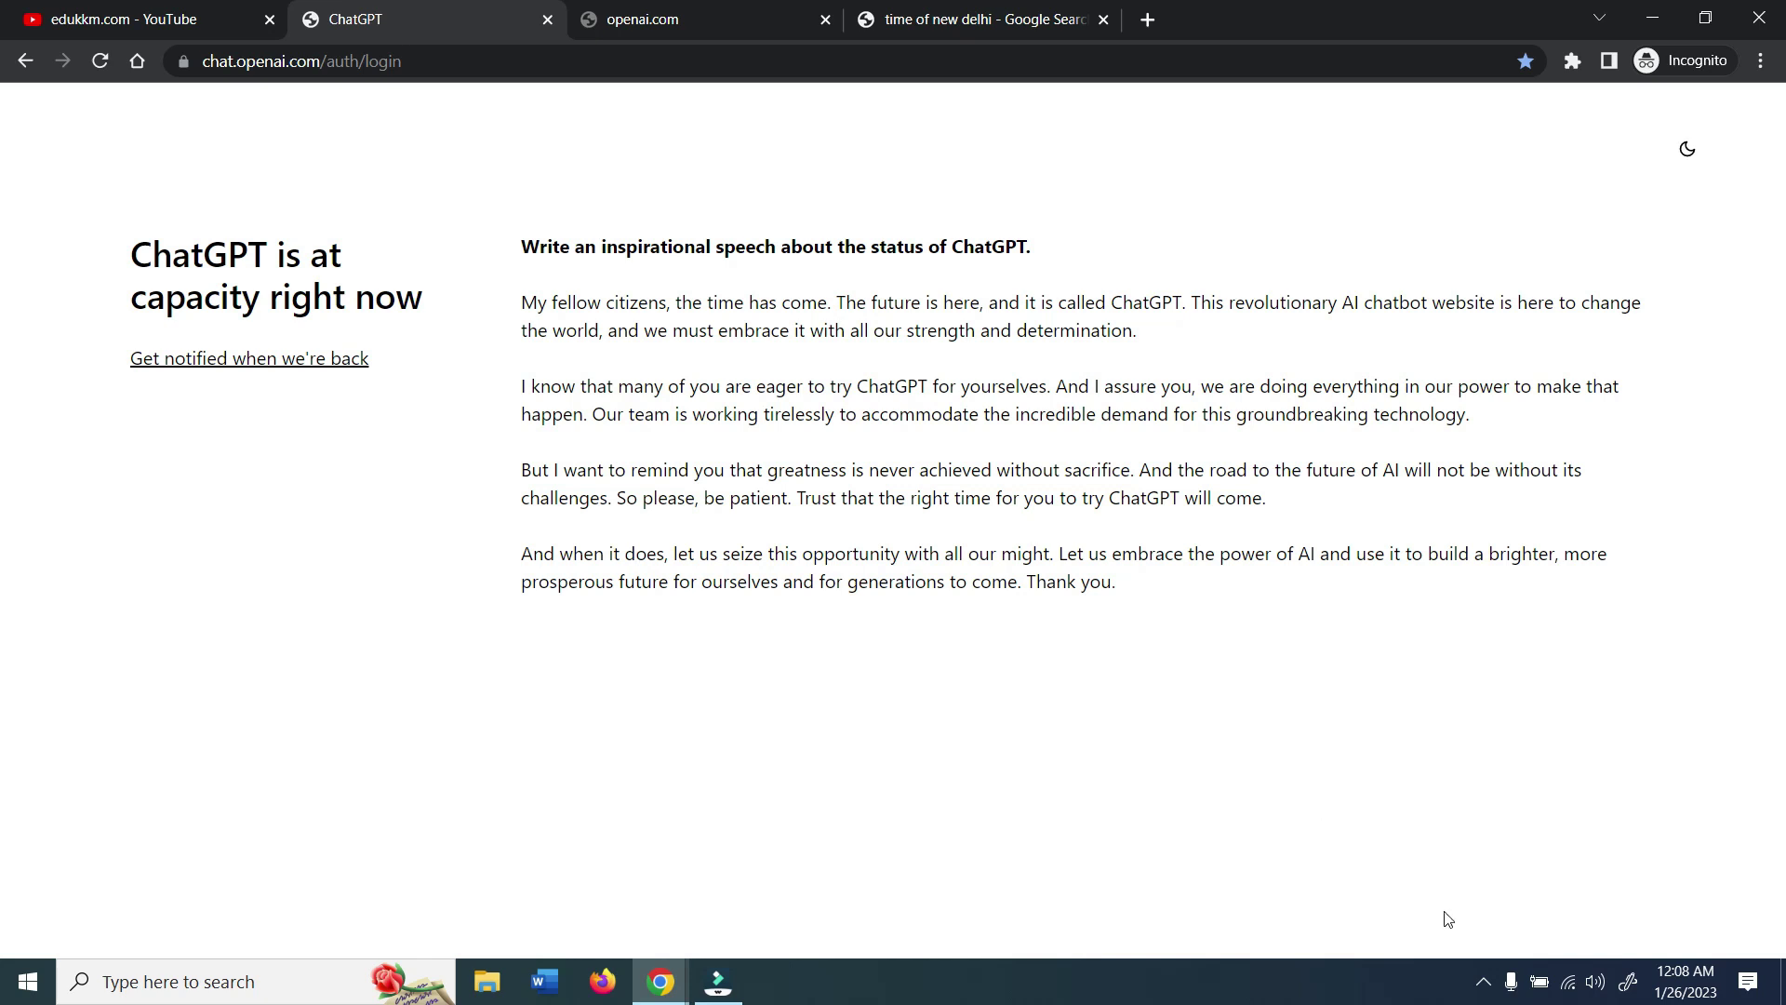
Step: Enable GlobalProtect from the hidden tray icons, then return to Chrome once connected
left_click(1483, 982)
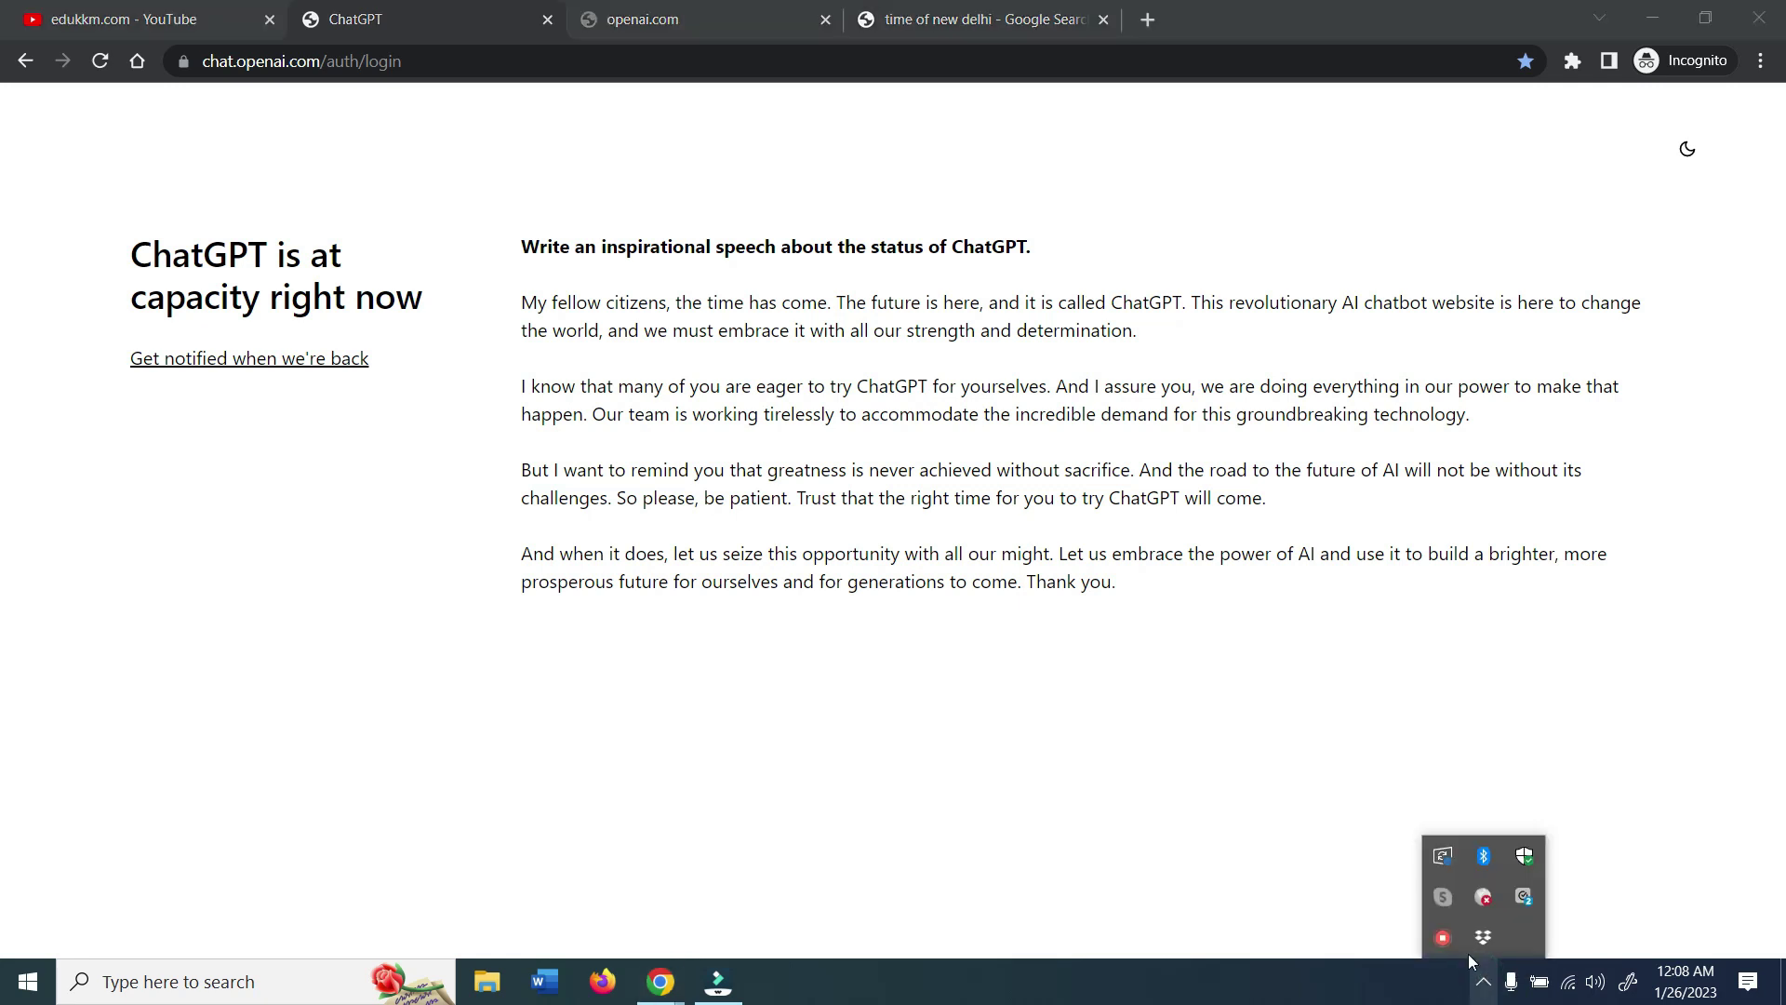
left_click(1483, 899)
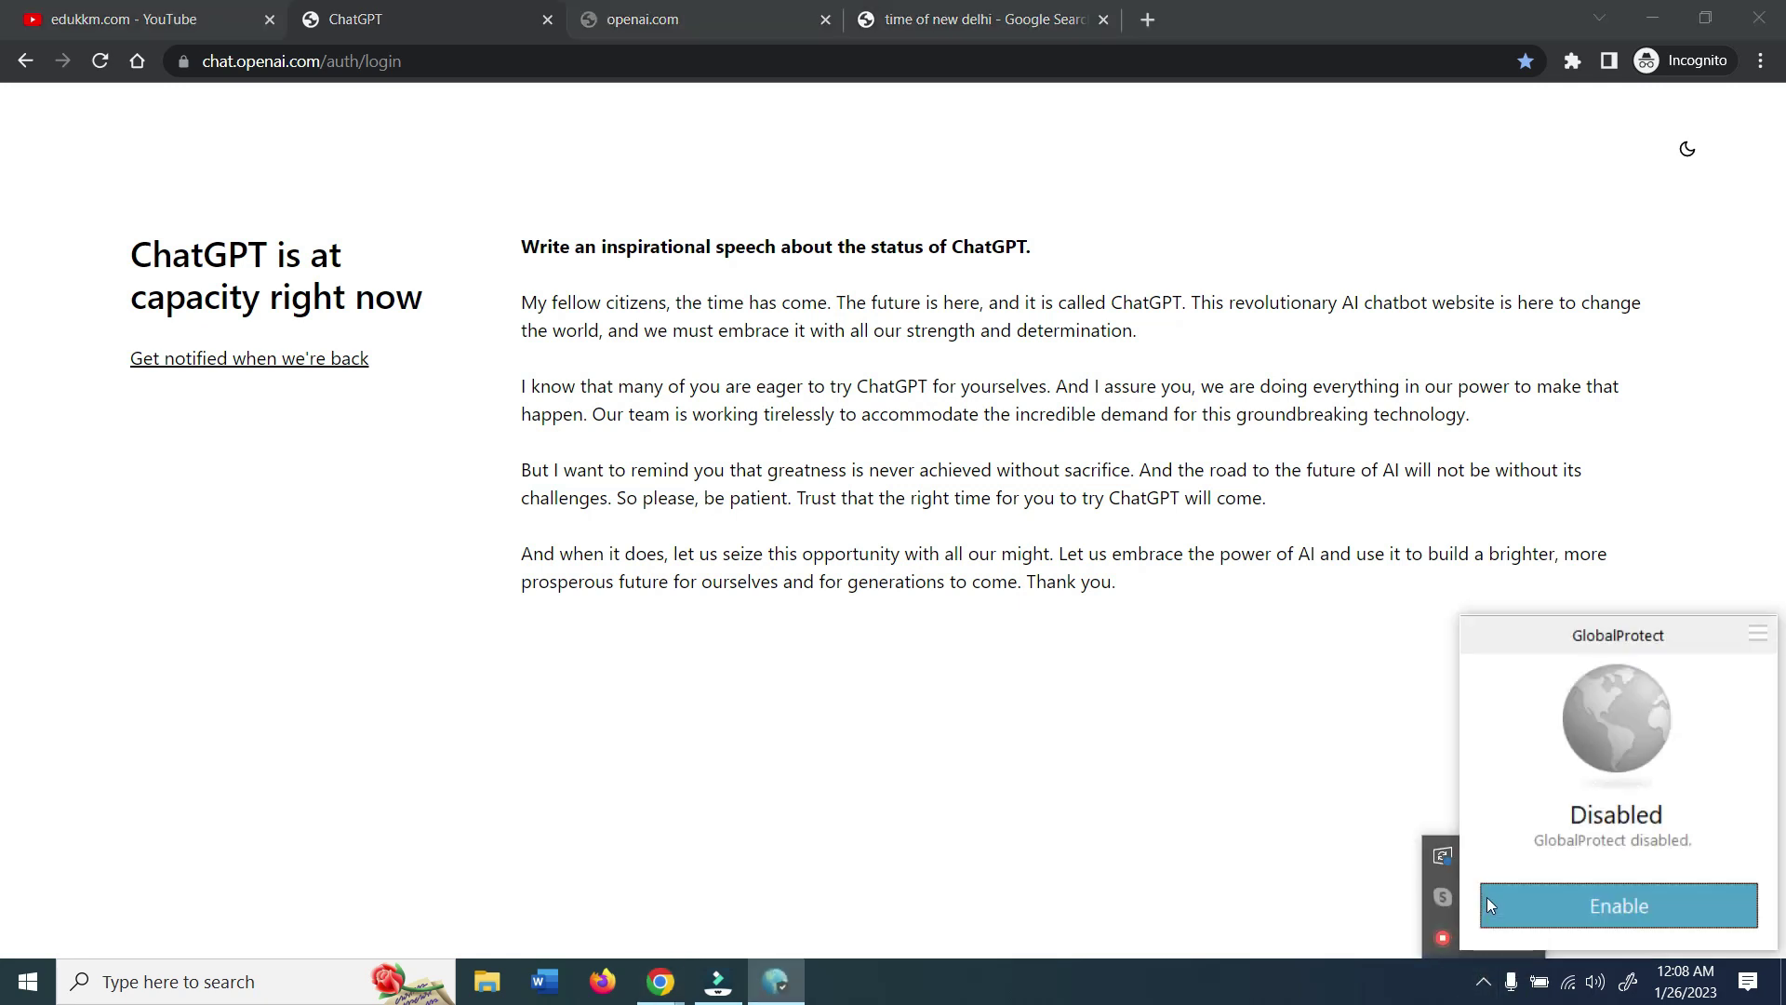
left_click(1528, 909)
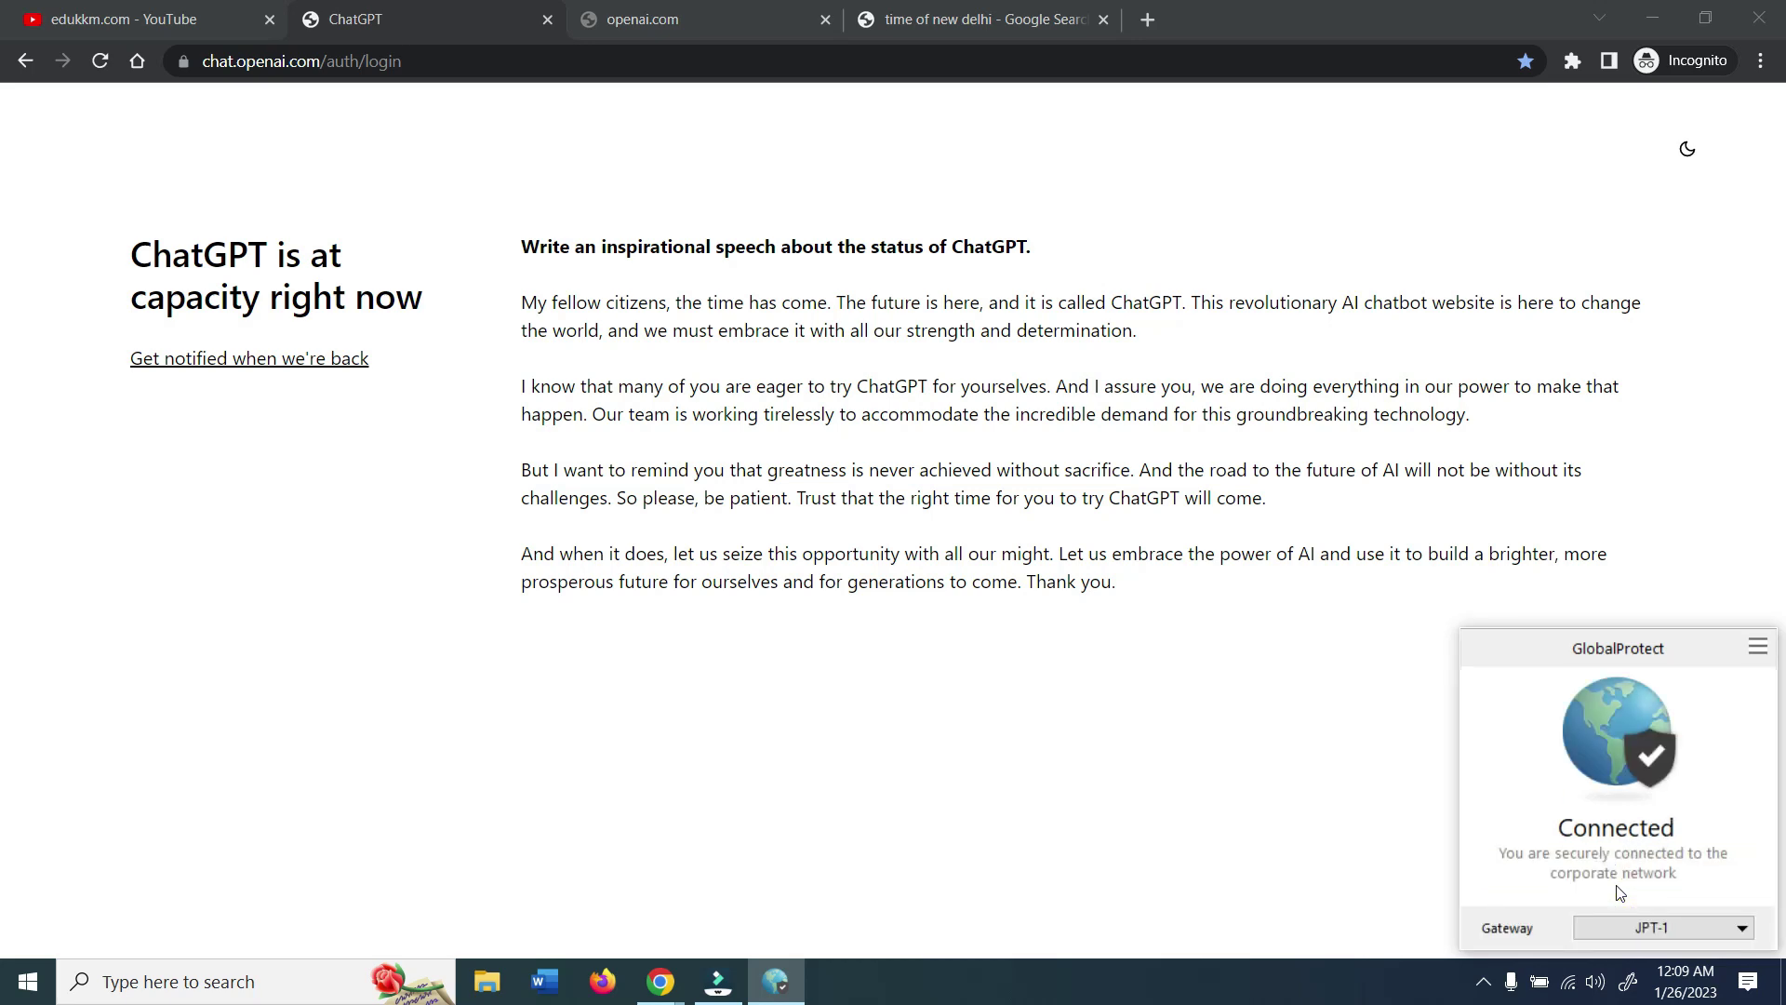
left_click(1376, 804)
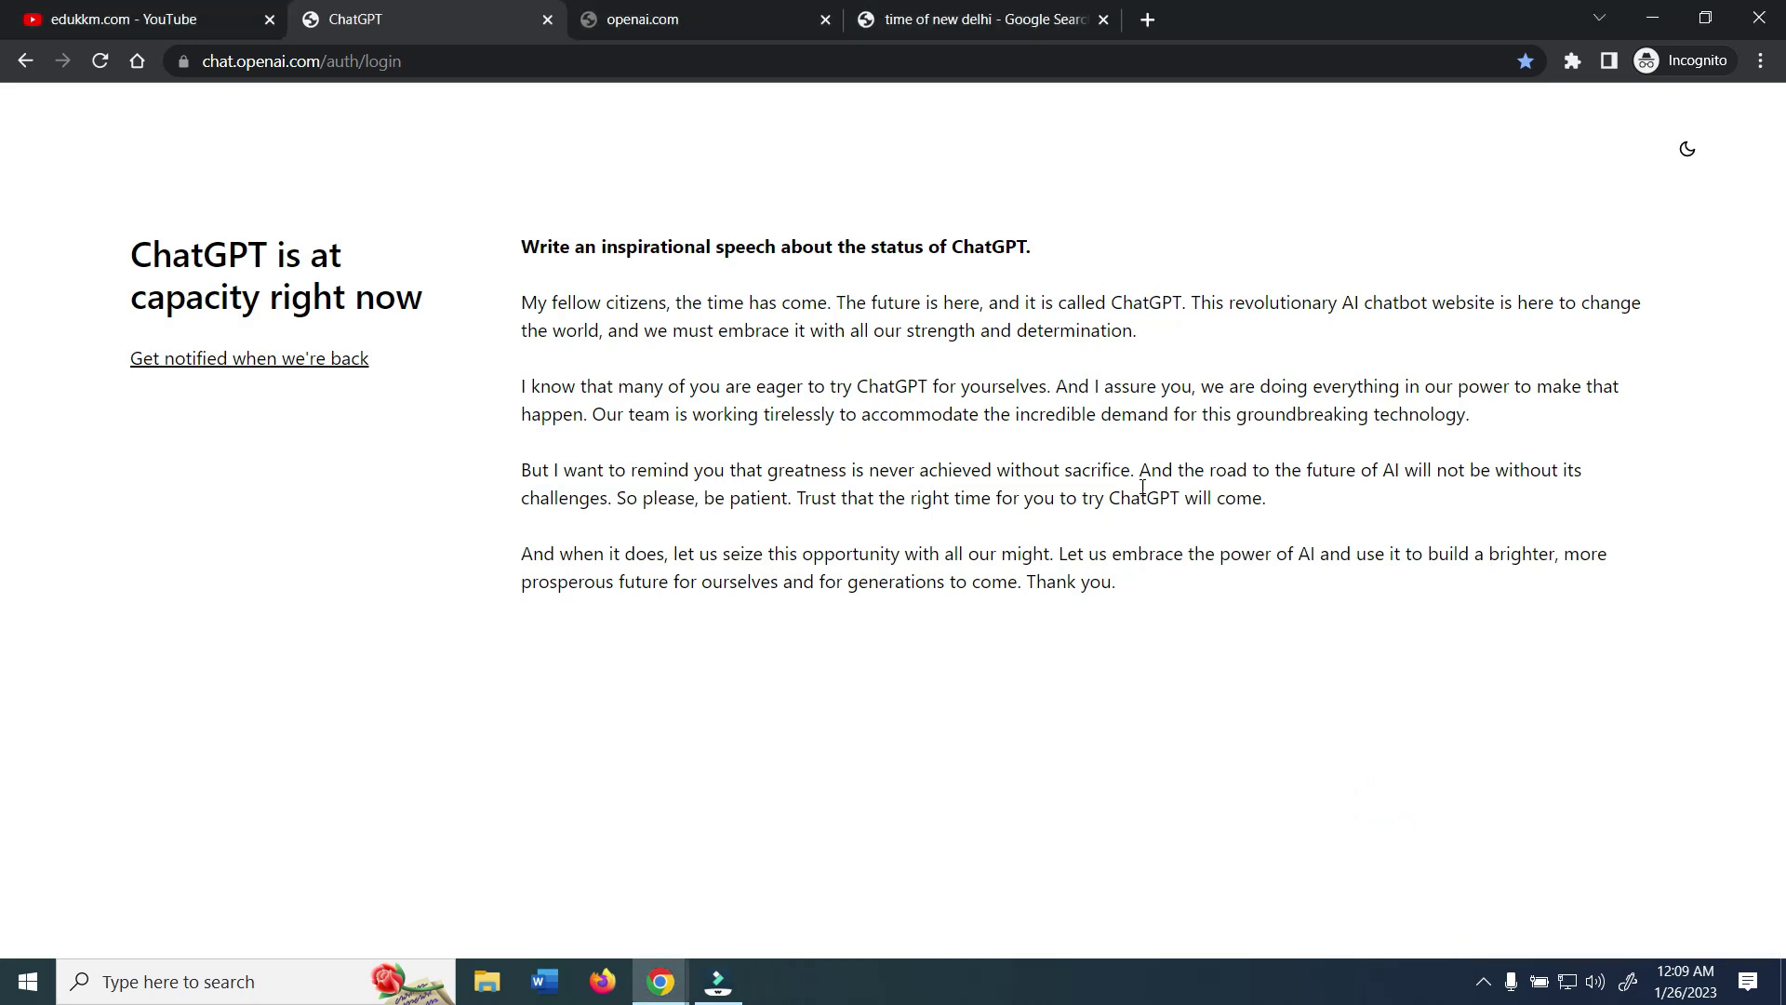
Step: Go back to the 'My location' results and rerun that search
left_click(968, 26)
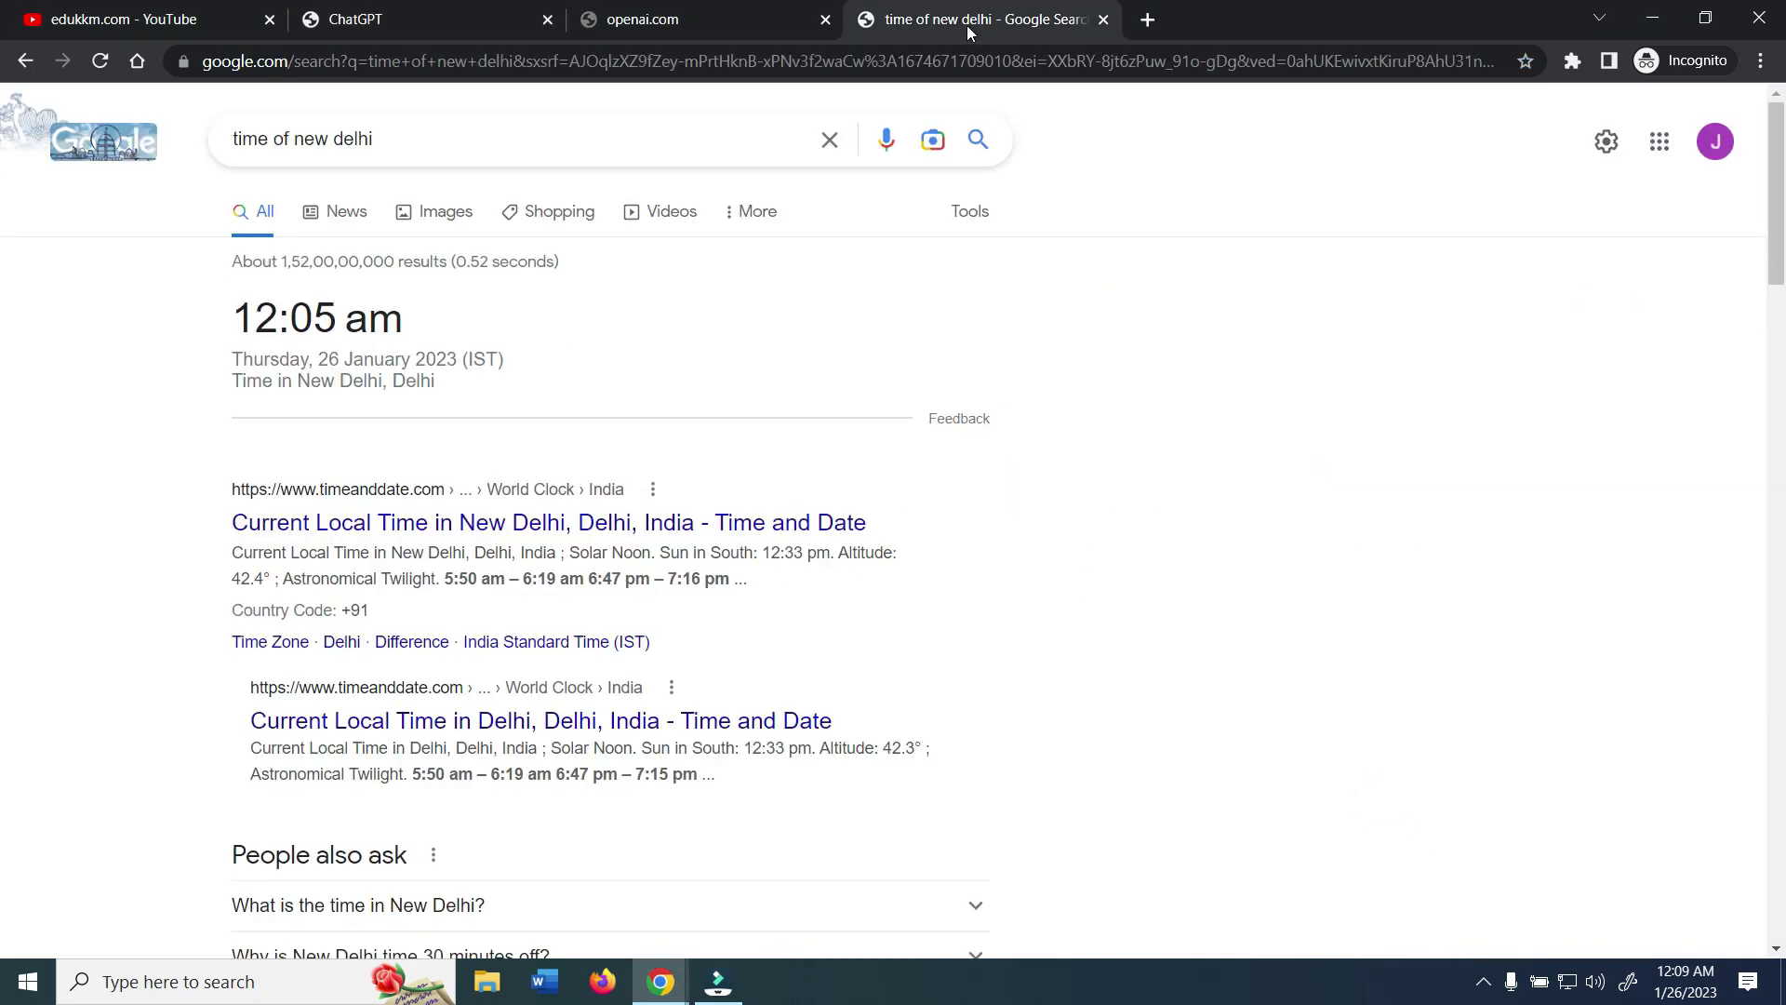
left_click(25, 60)
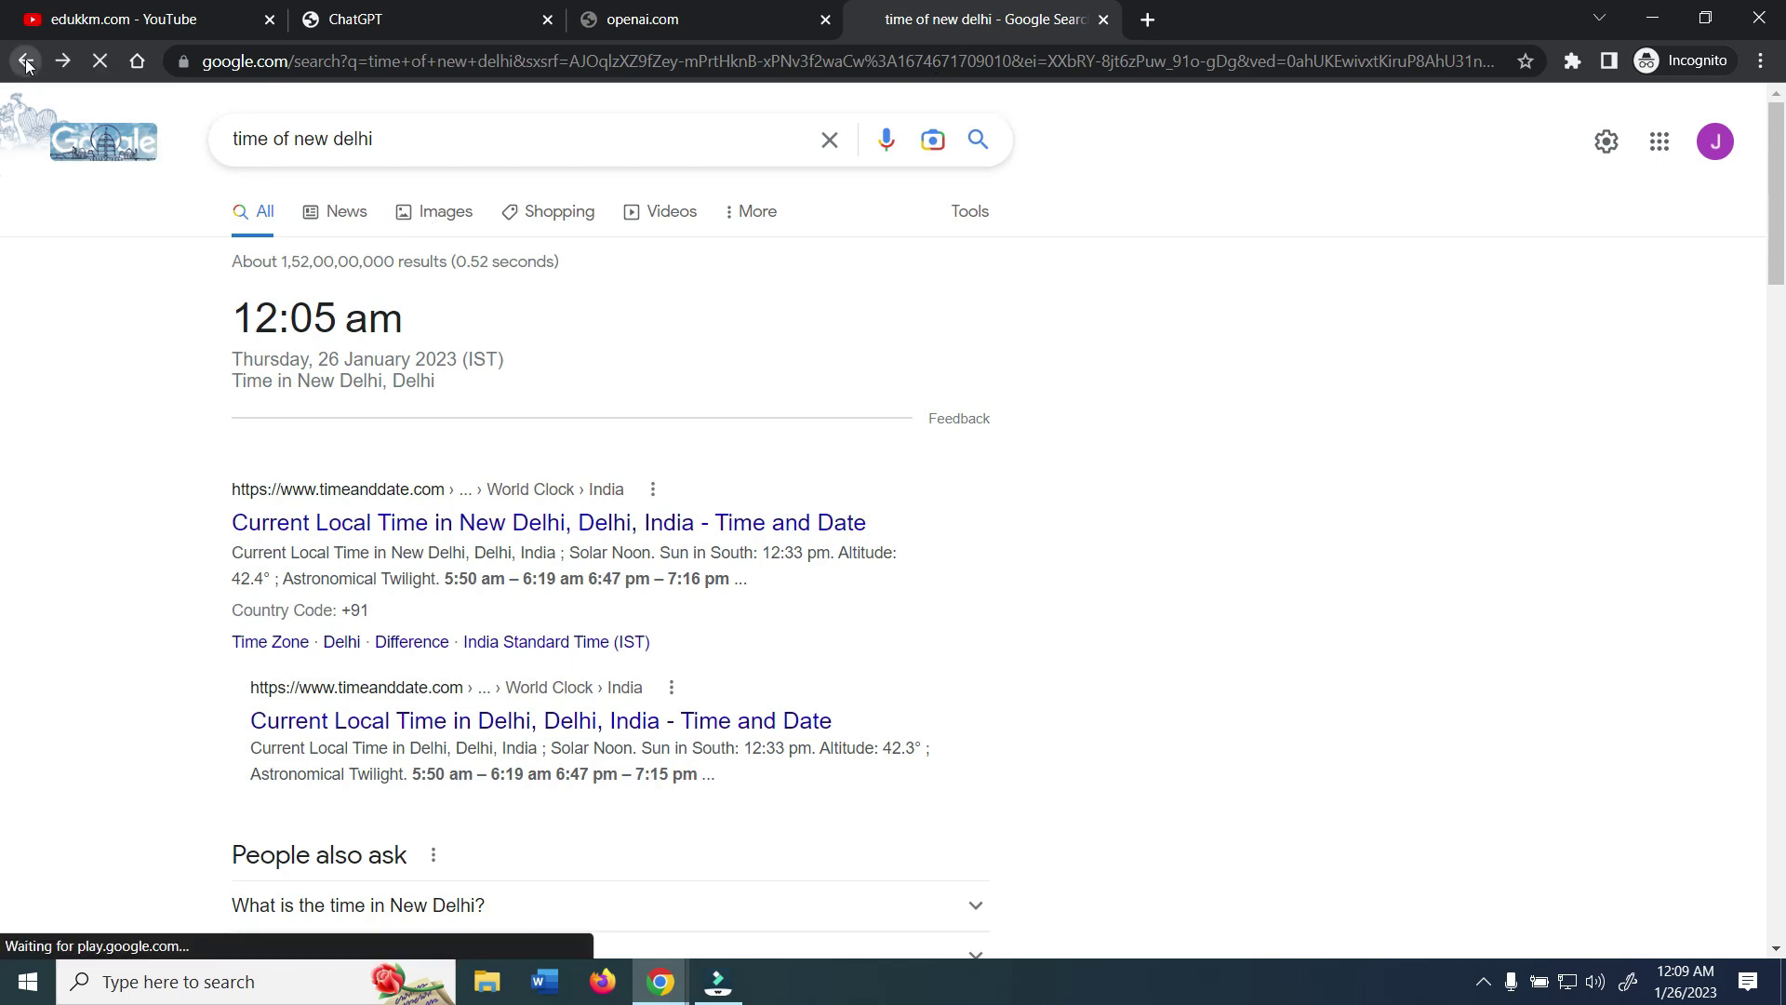
left_click(353, 138)
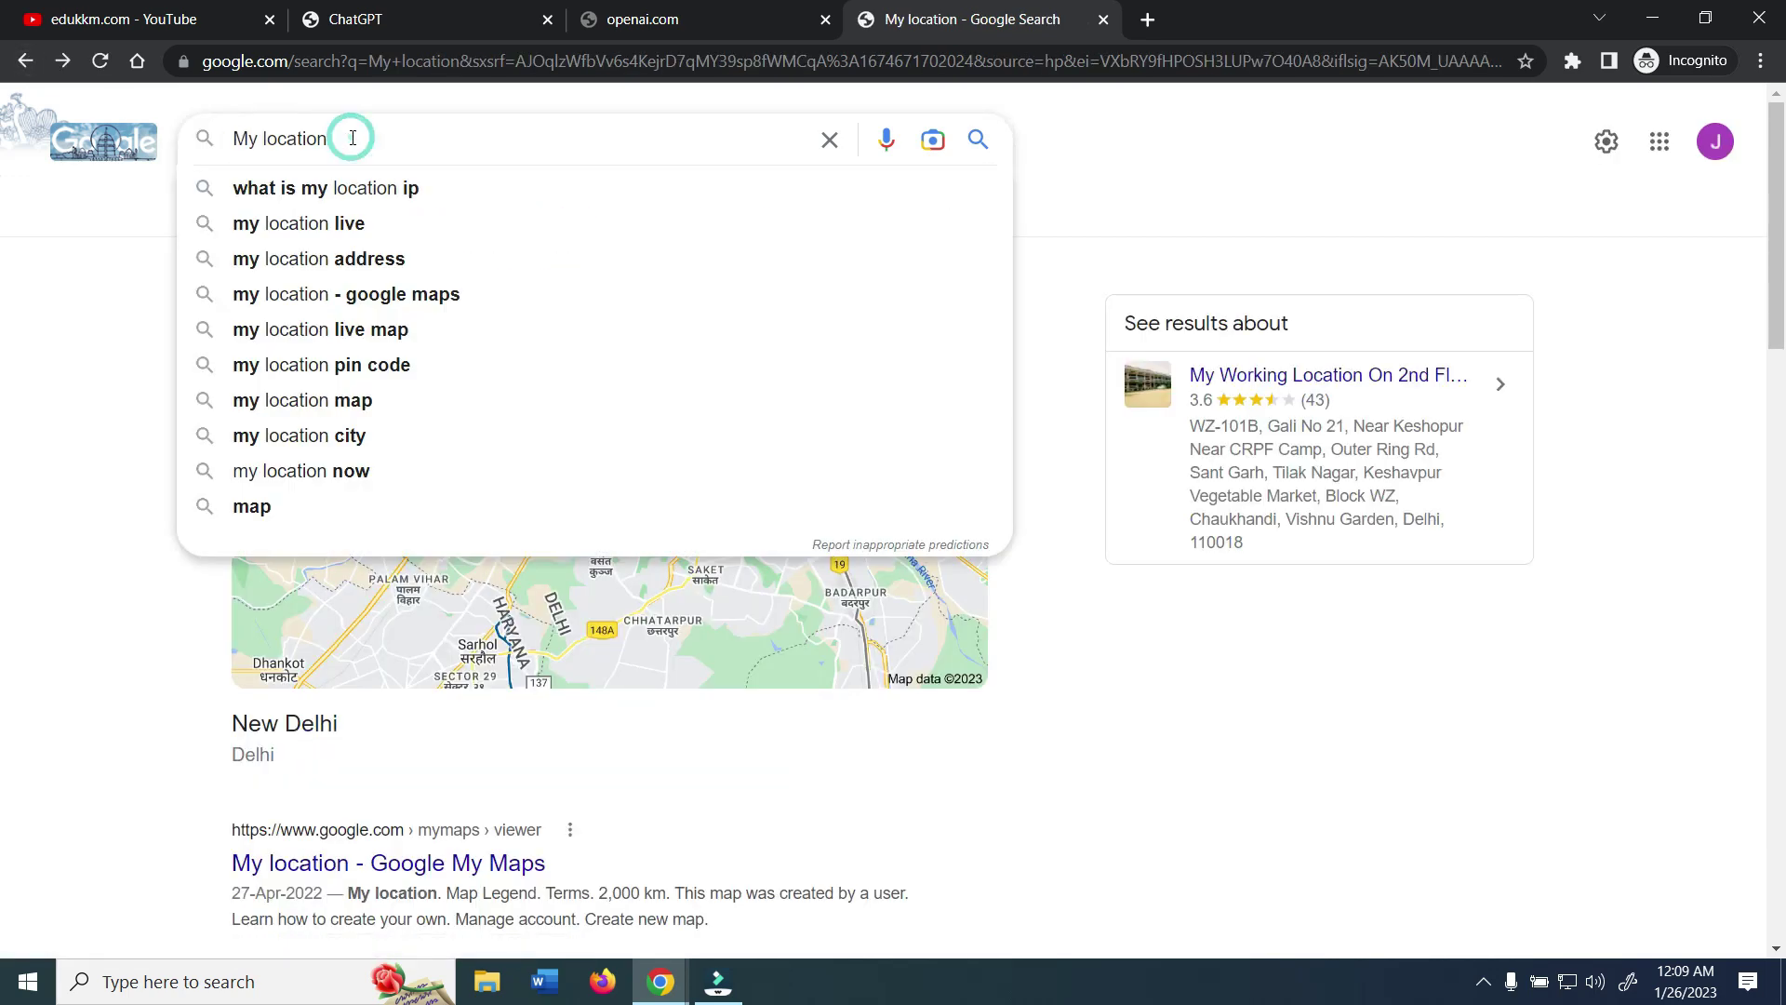
key("Return")
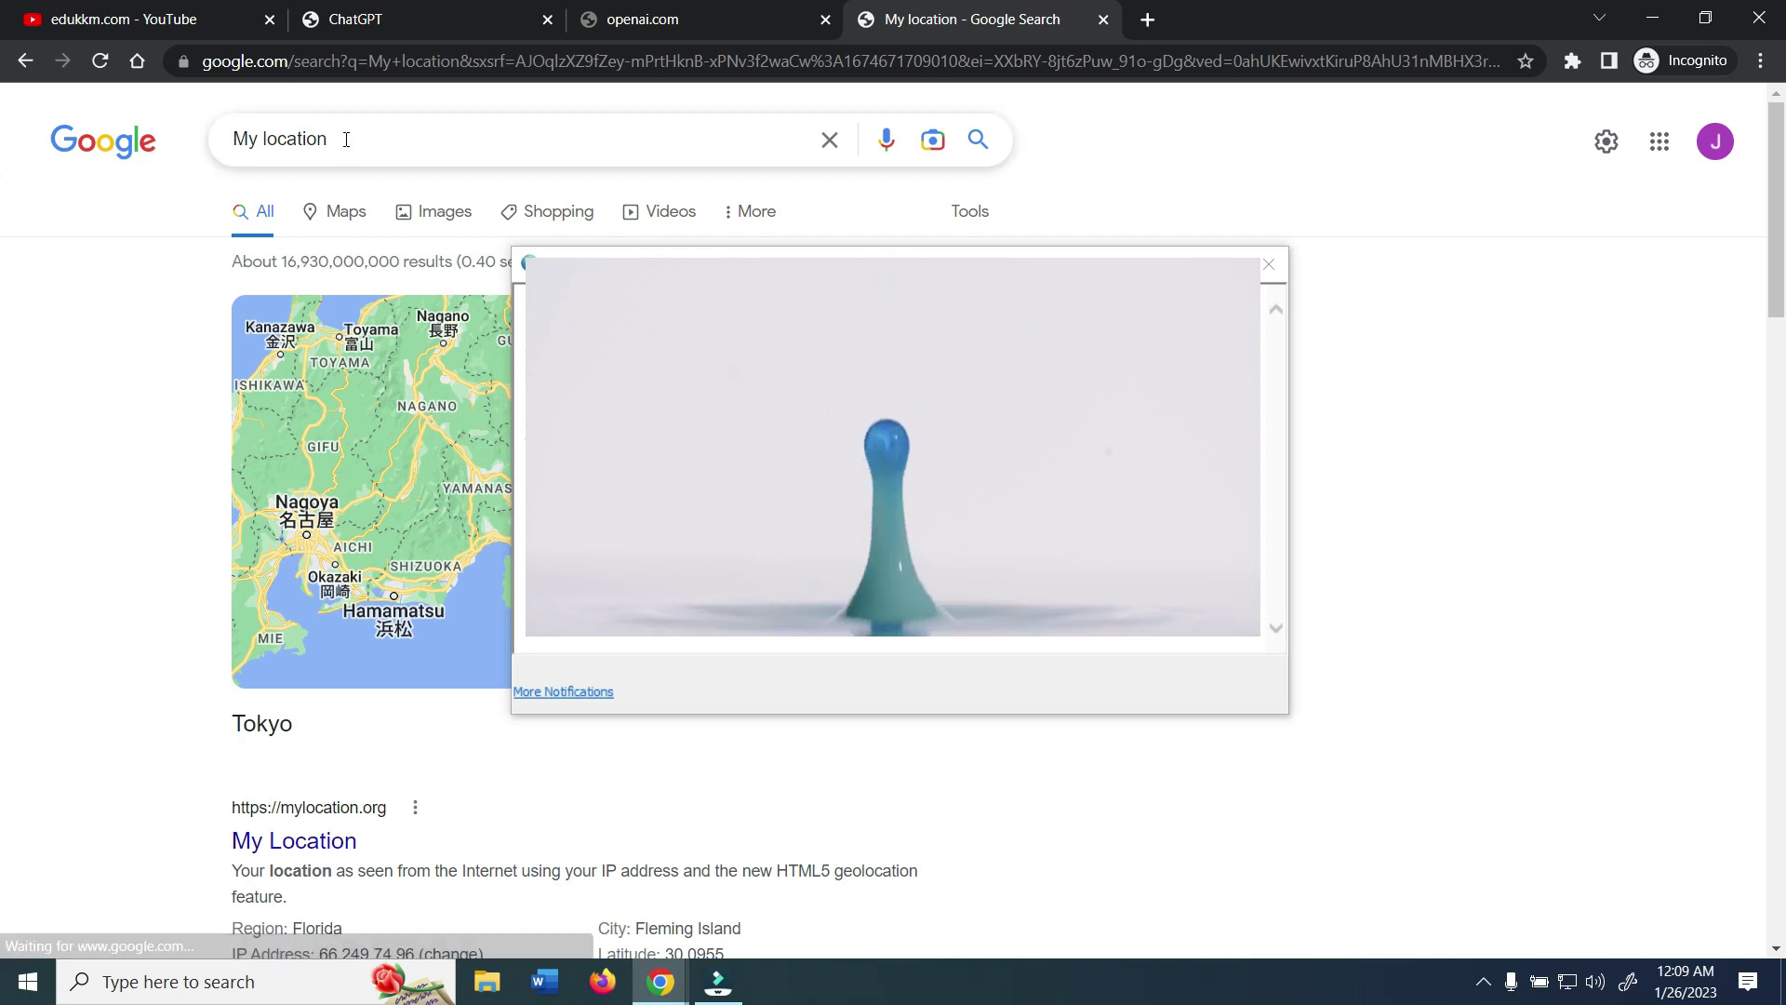
Step: Dismiss the notification popup and replace the query with 'time now'
left_click_drag(346, 140, 227, 142)
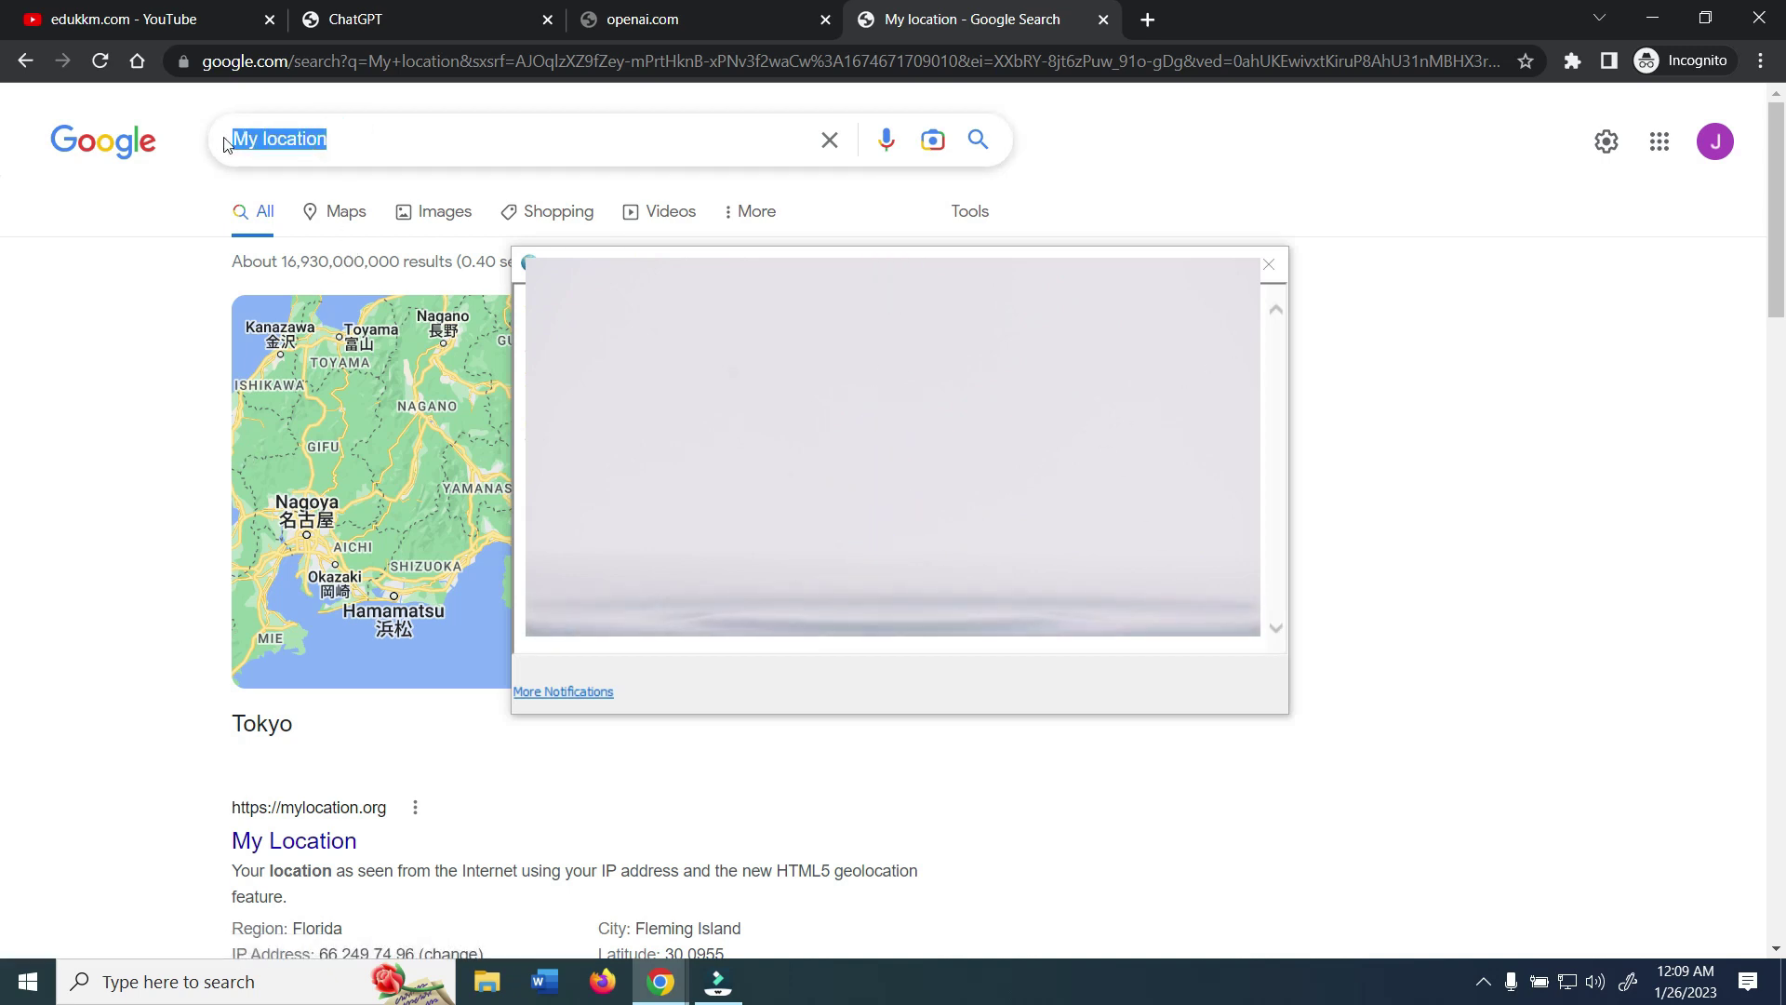
left_click(1268, 264)
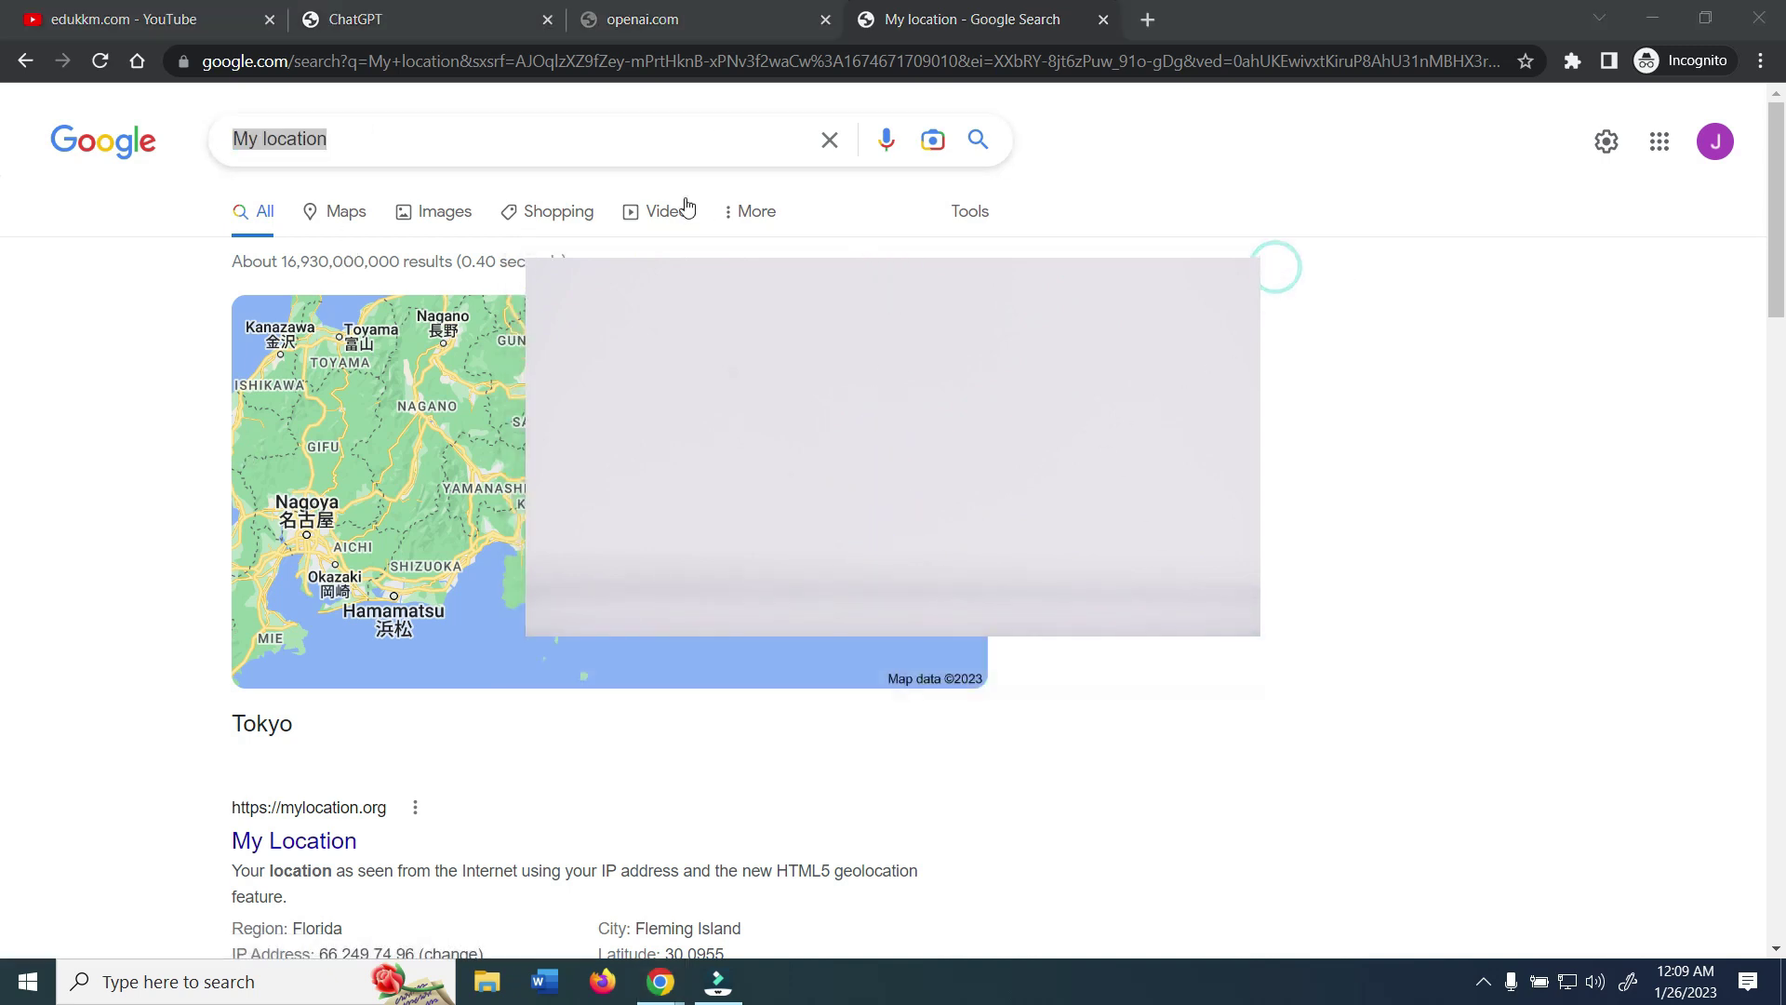
left_click(464, 140)
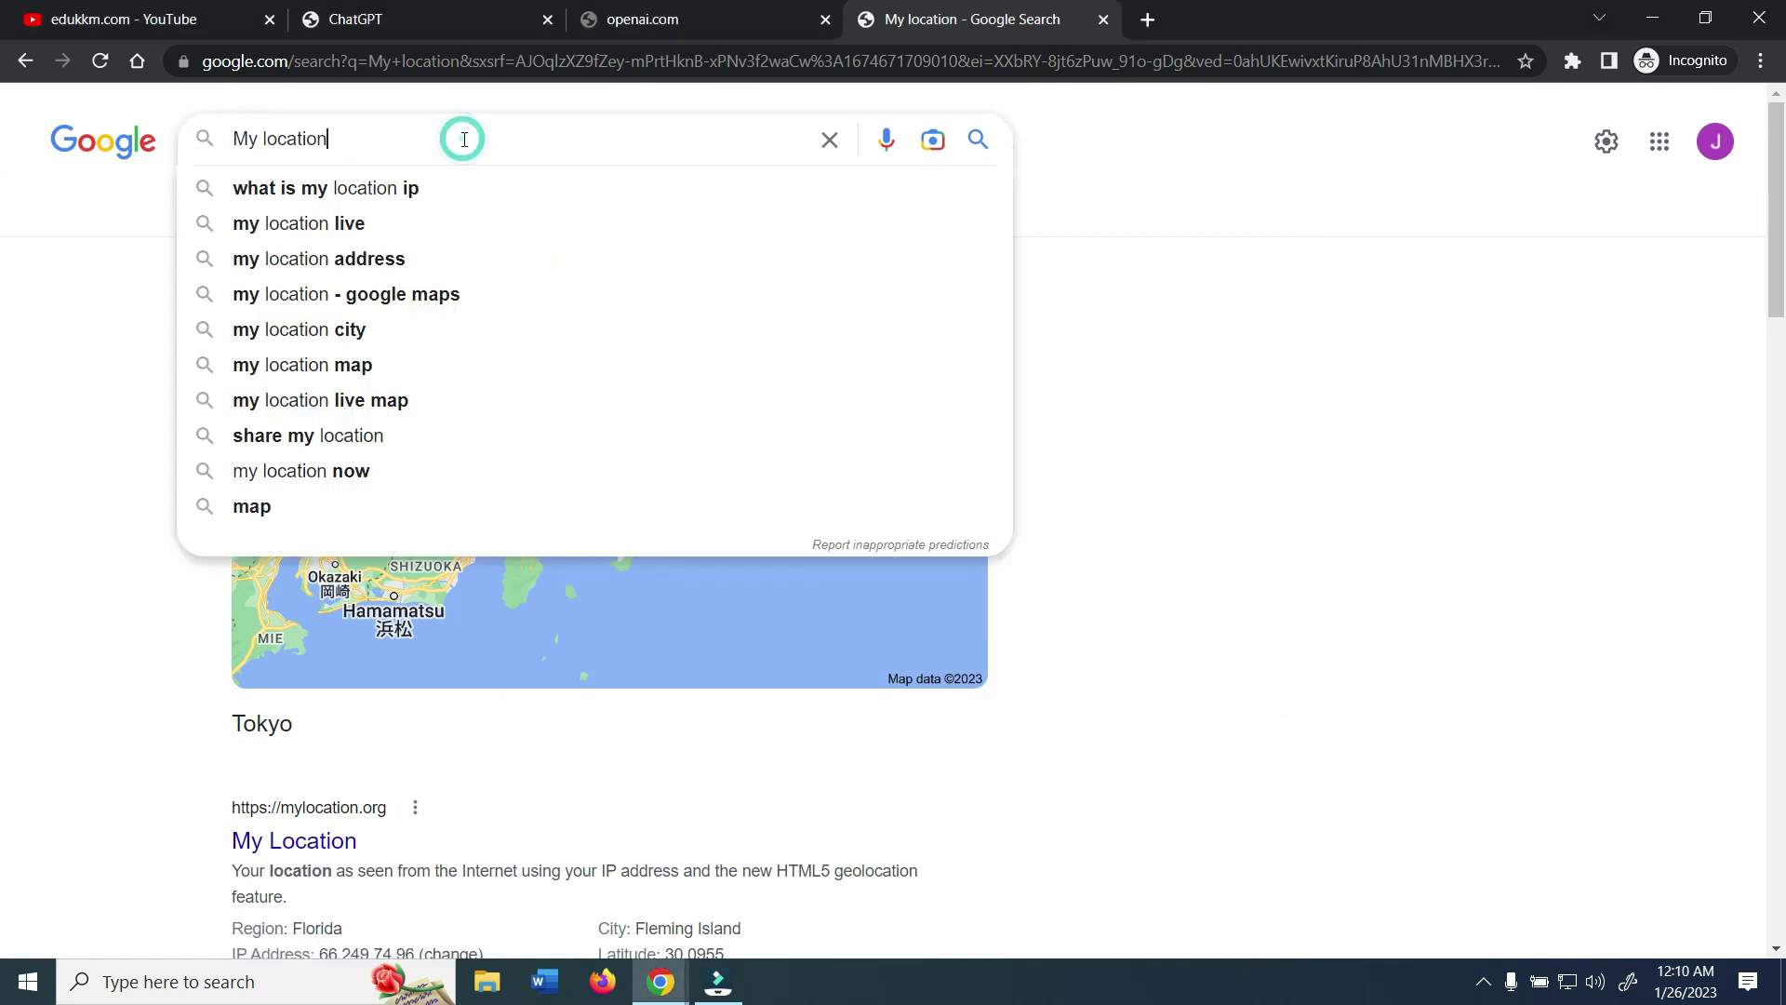
left_click_drag(462, 139, 232, 167)
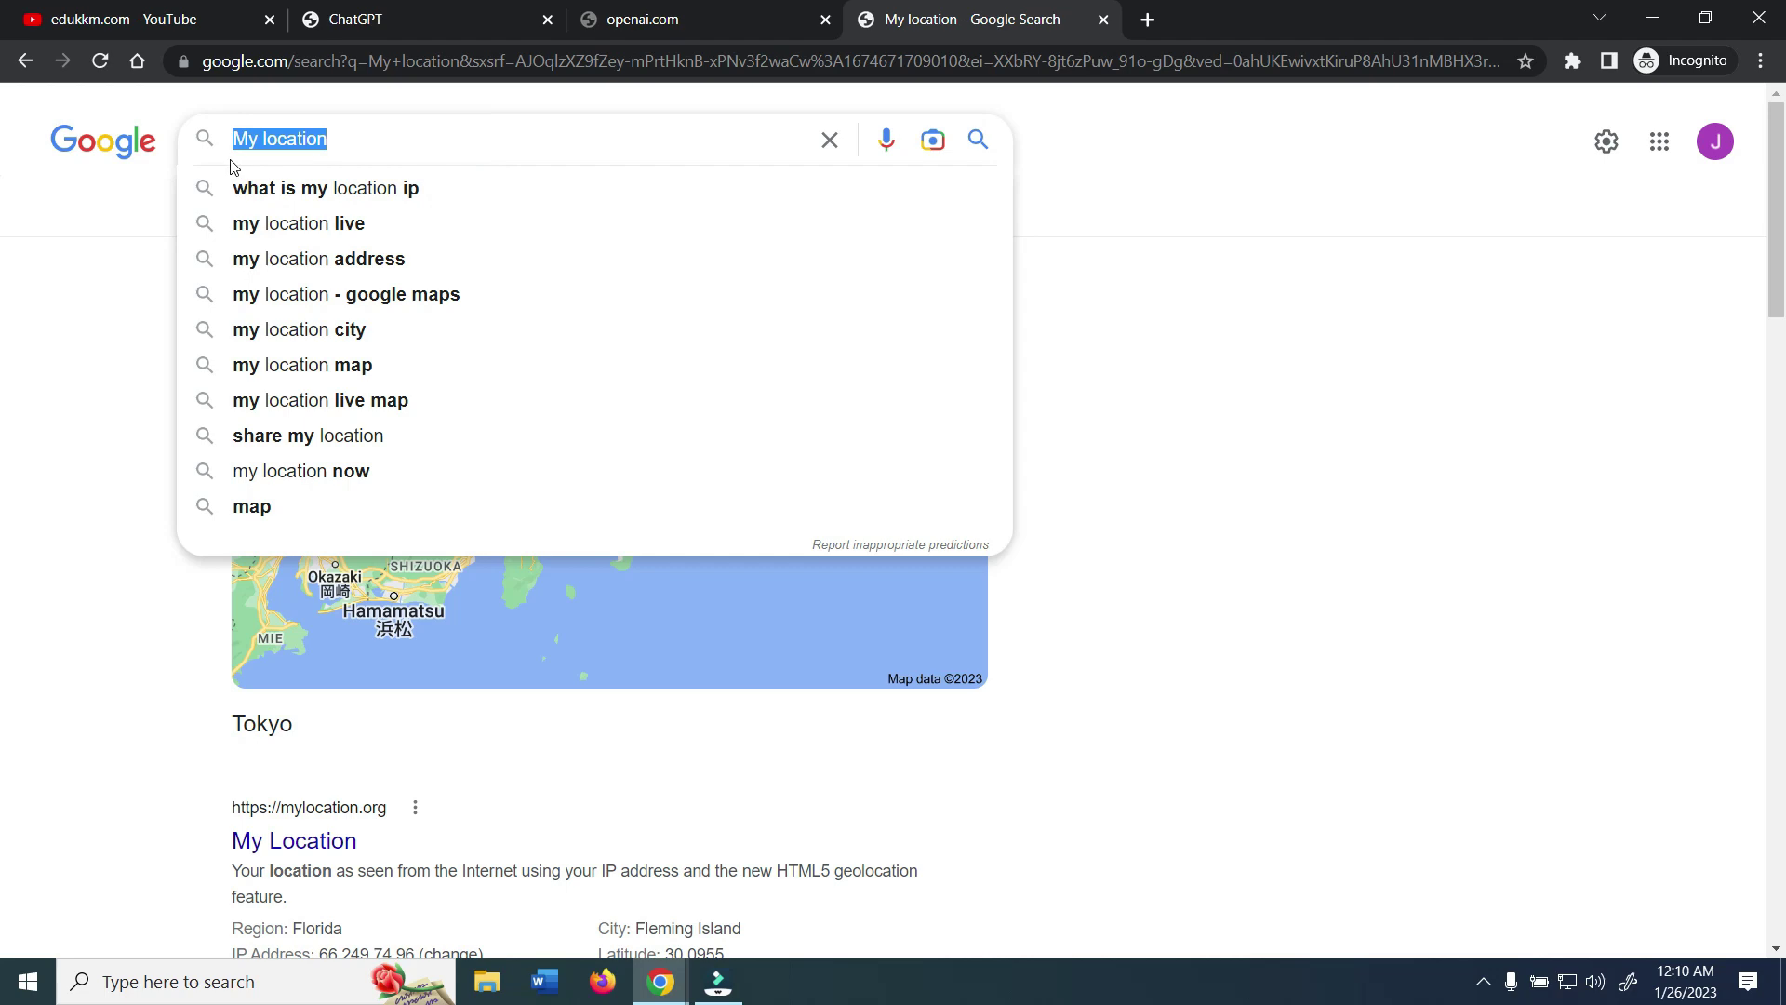
type("time now")
key("Return")
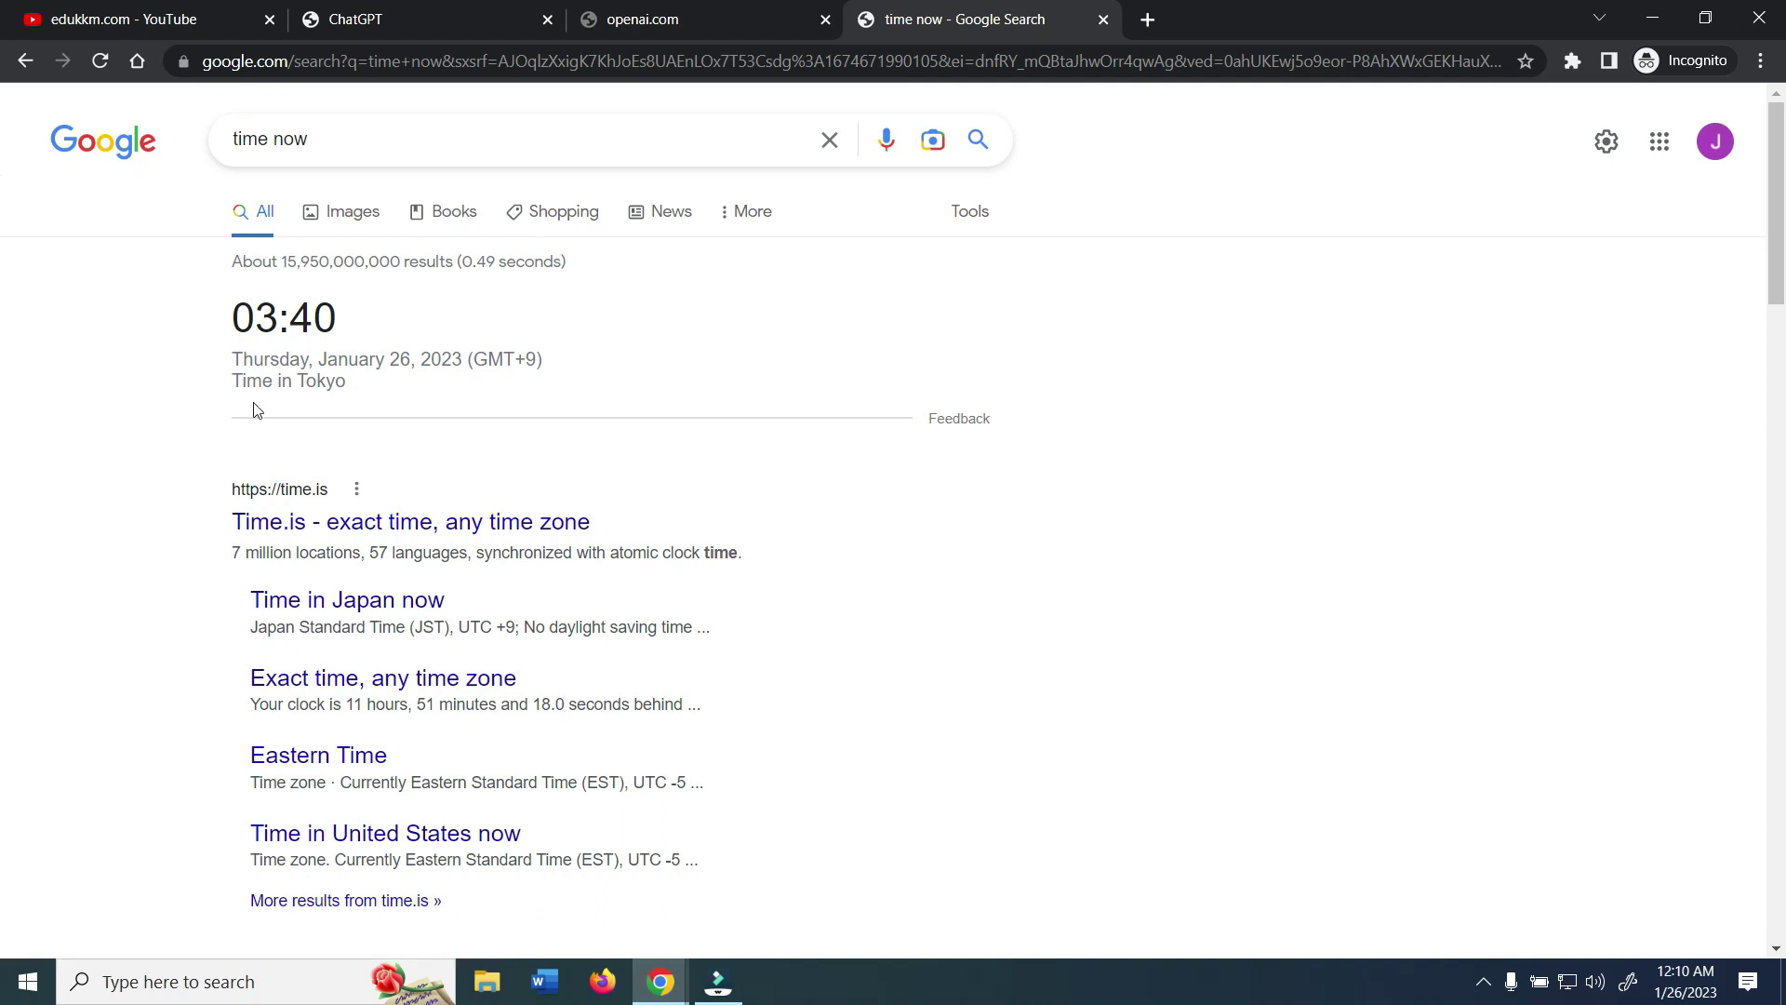
Step: Reload the openai.com page from its address bar
left_click(655, 23)
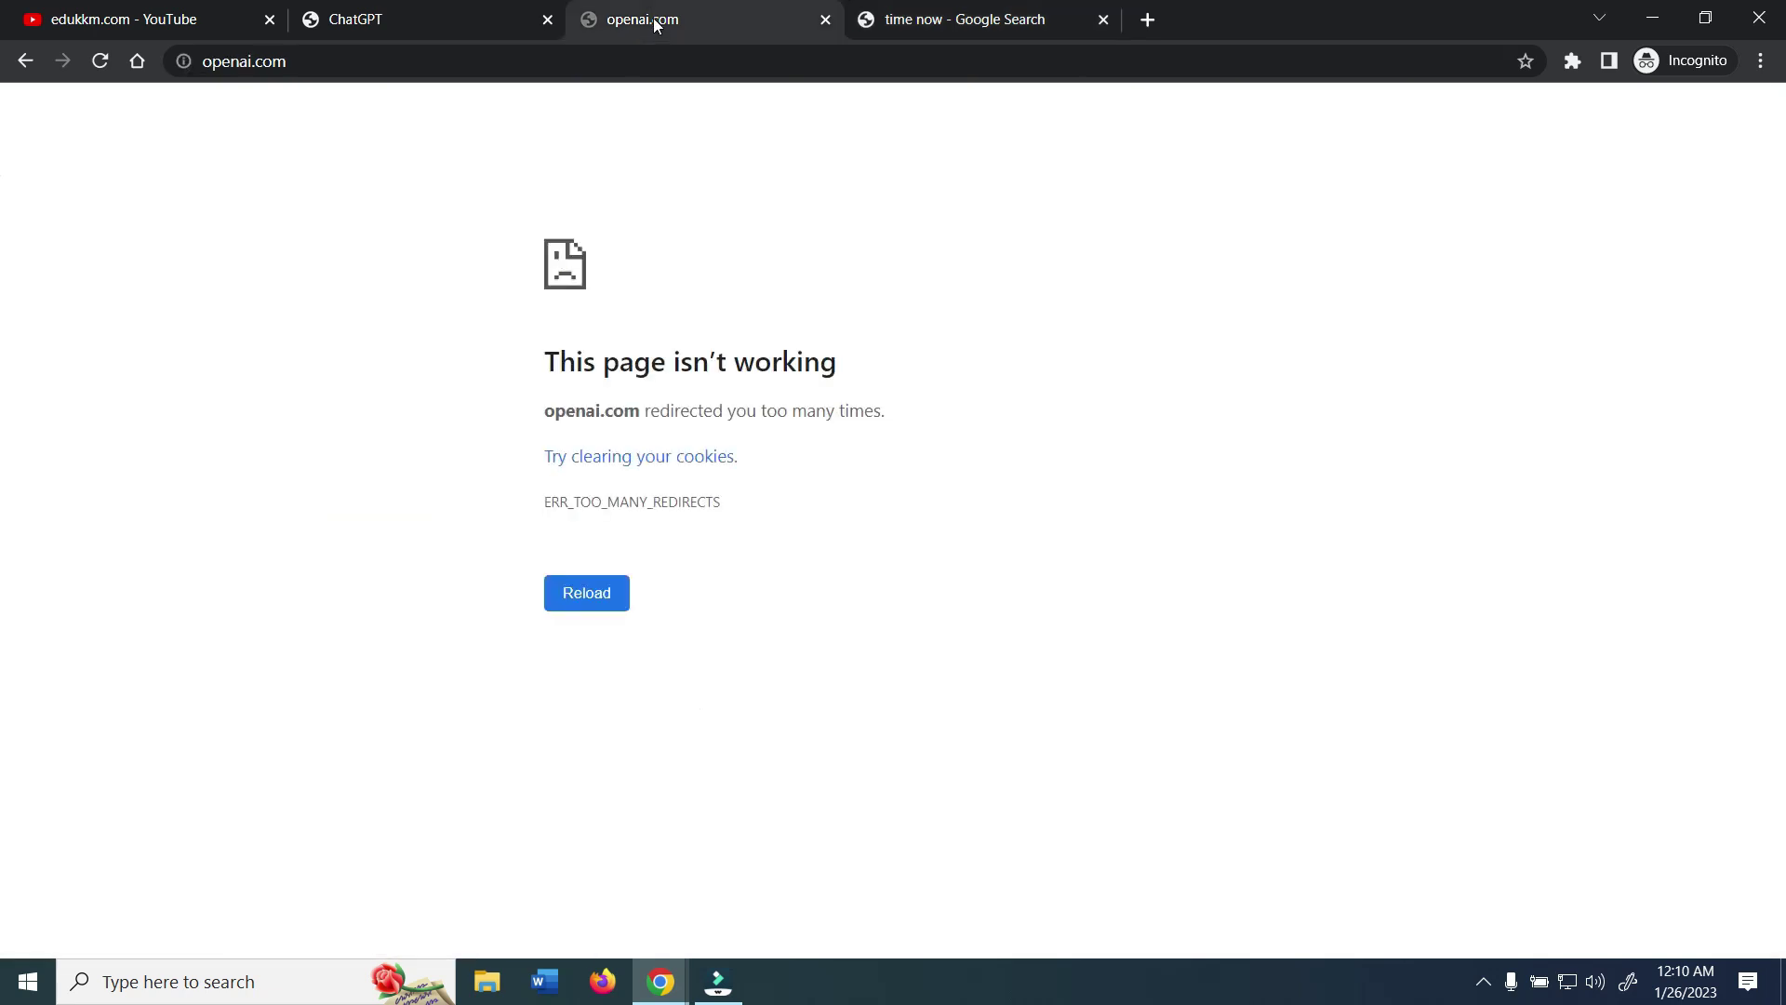
left_click(558, 69)
key("Return")
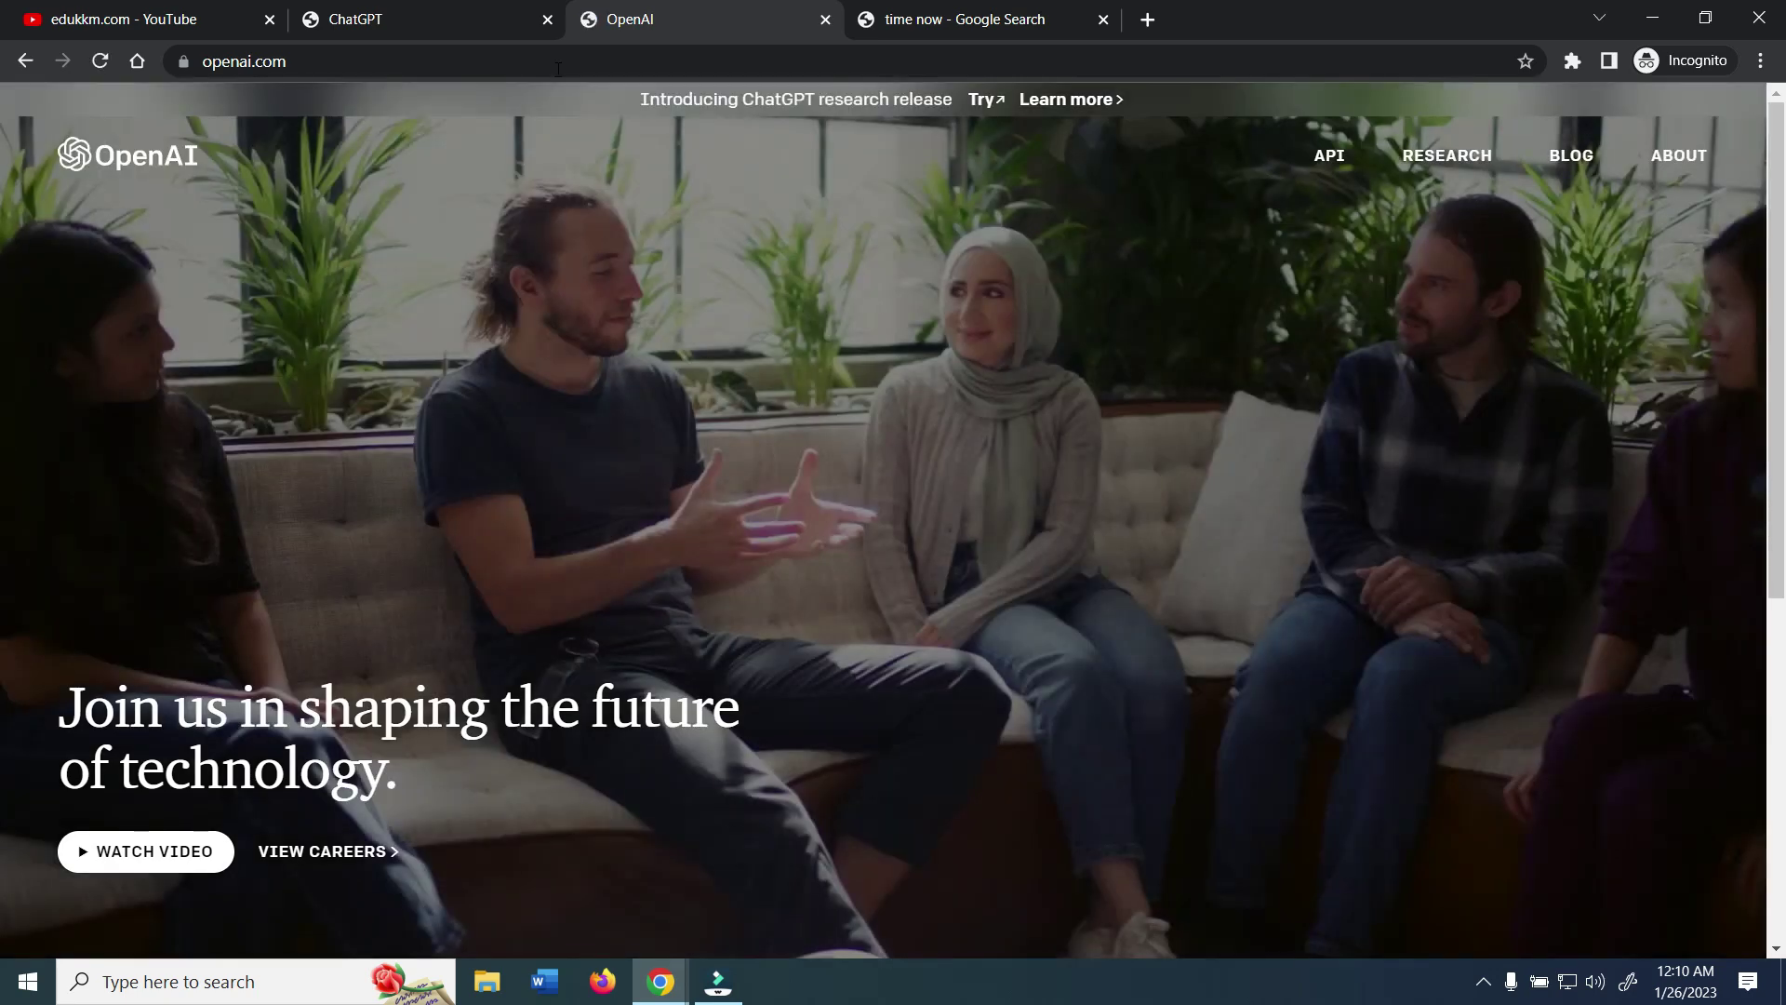
Step: Reload the ChatGPT tab to reach the Welcome to ChatGPT log-in page
left_click(368, 26)
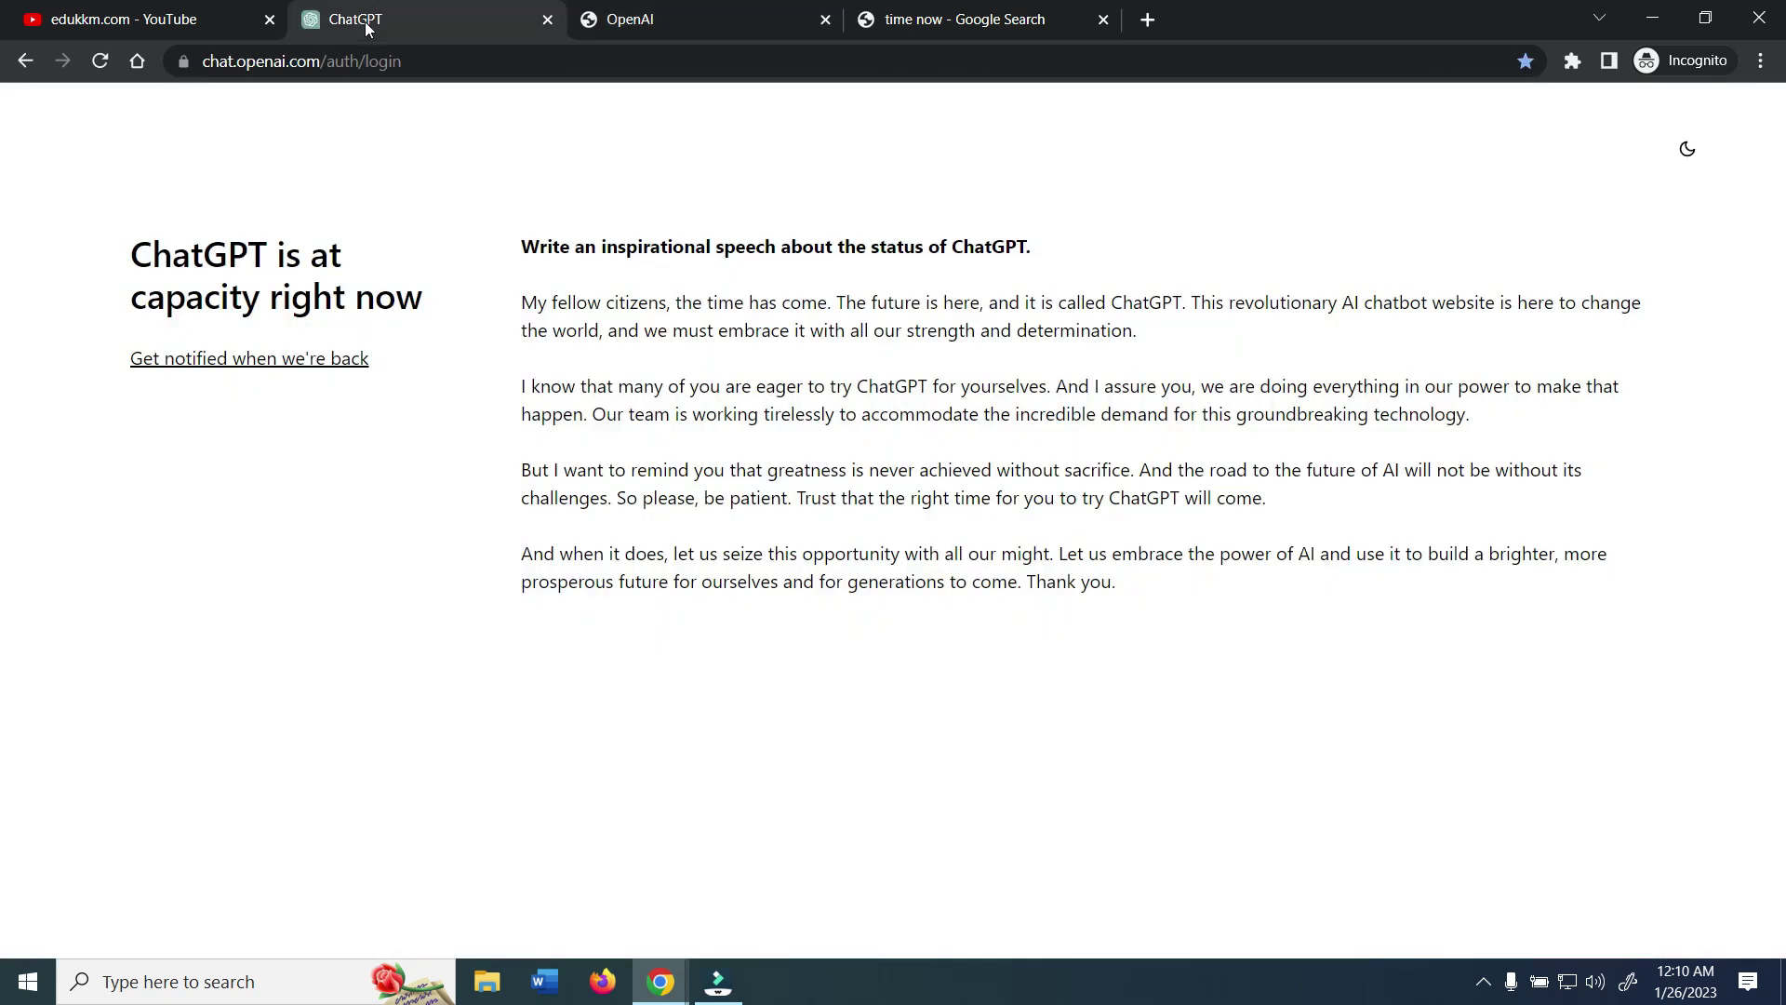
left_click(418, 62)
key("Return")
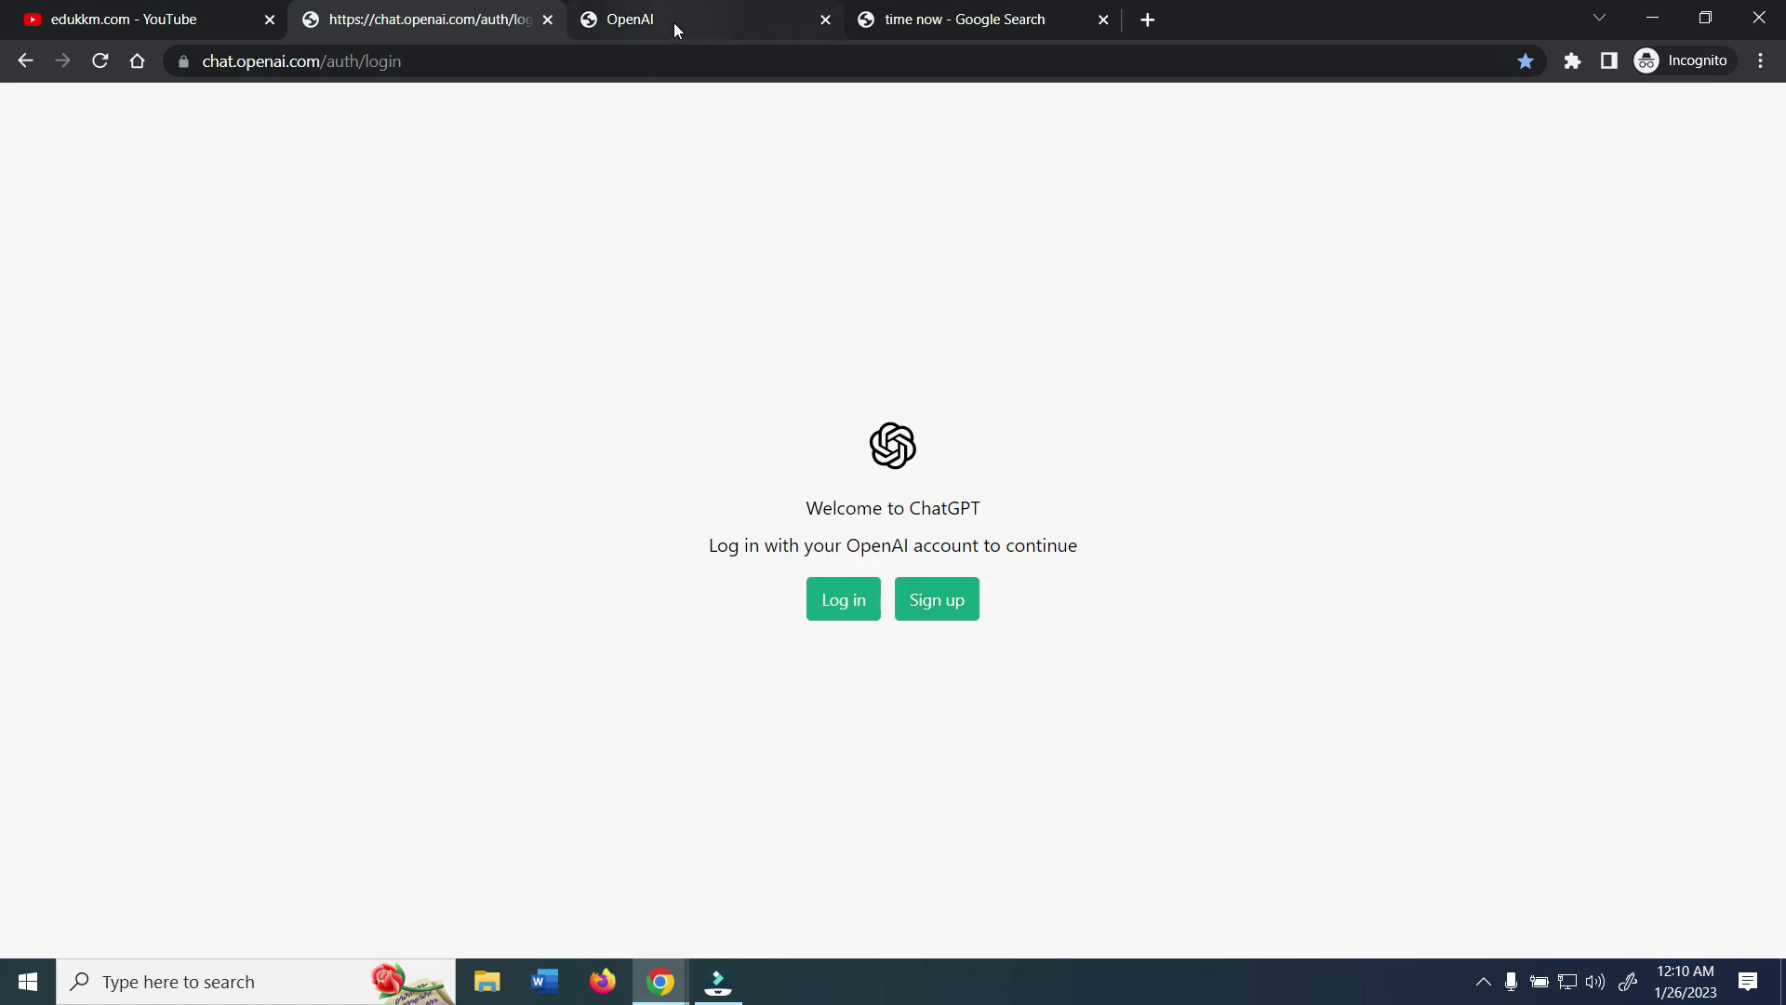
Step: Start ChatGPT sign-up, pass the reCAPTCHA, and continue with a chosen Google account
left_click(941, 604)
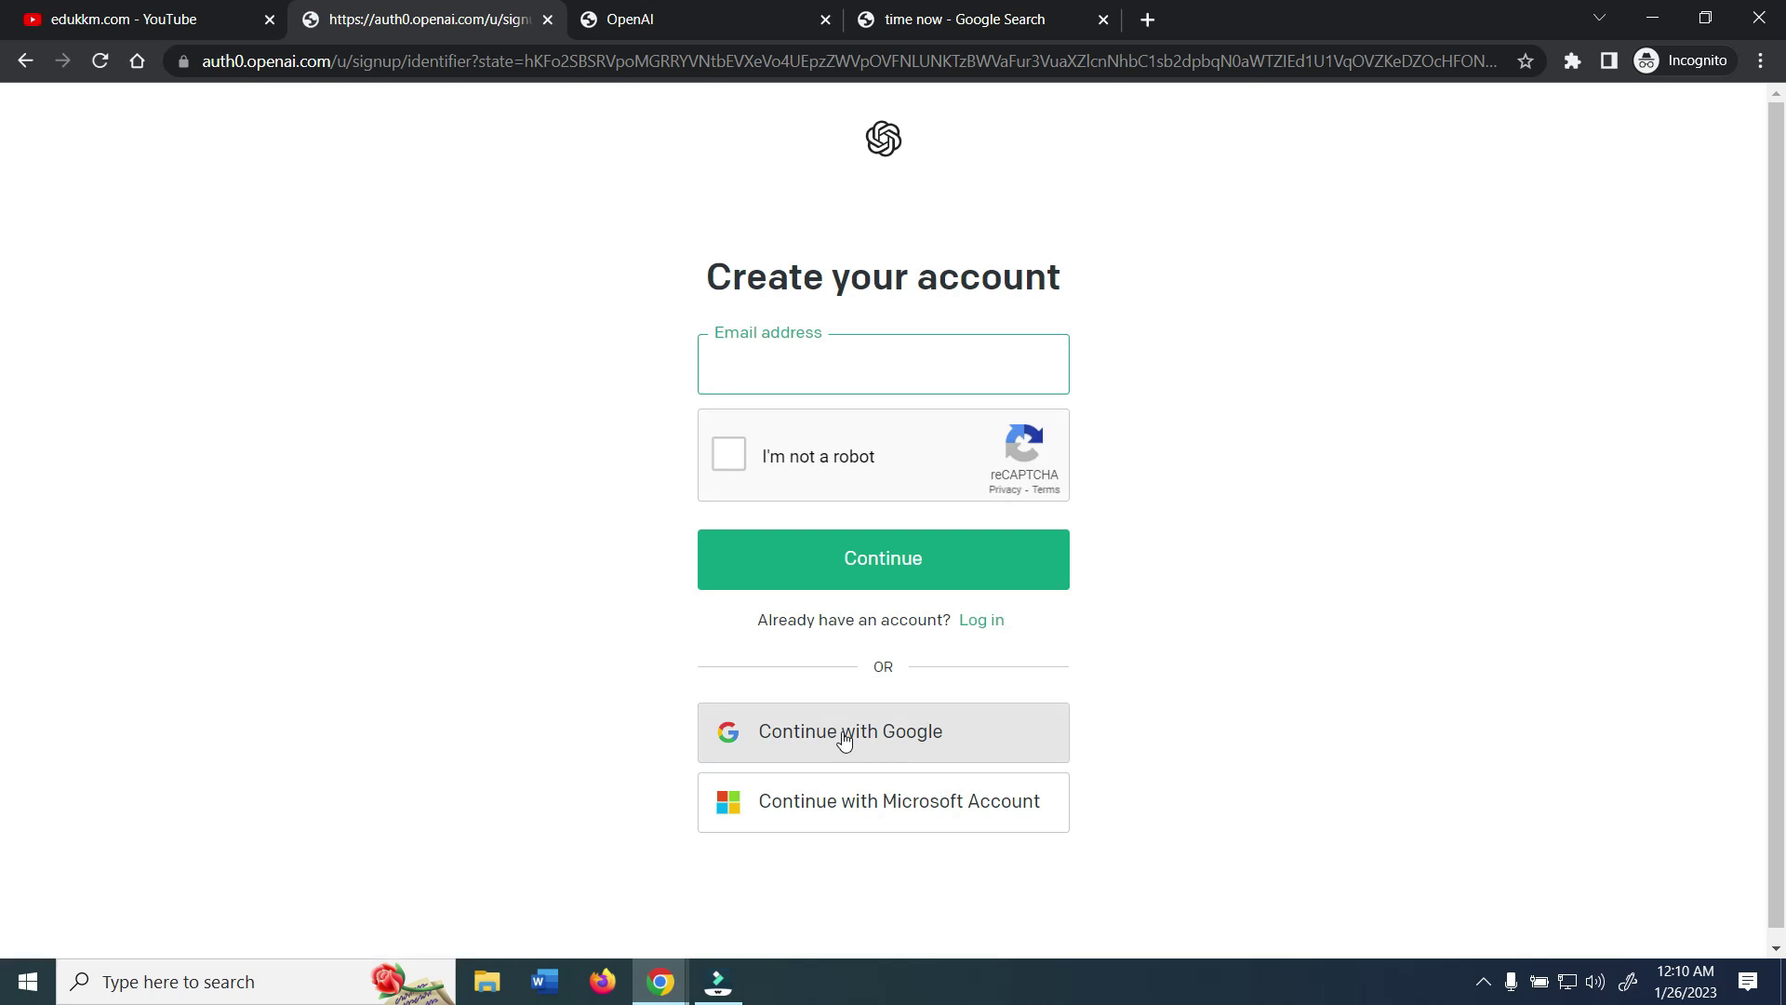
left_click(732, 460)
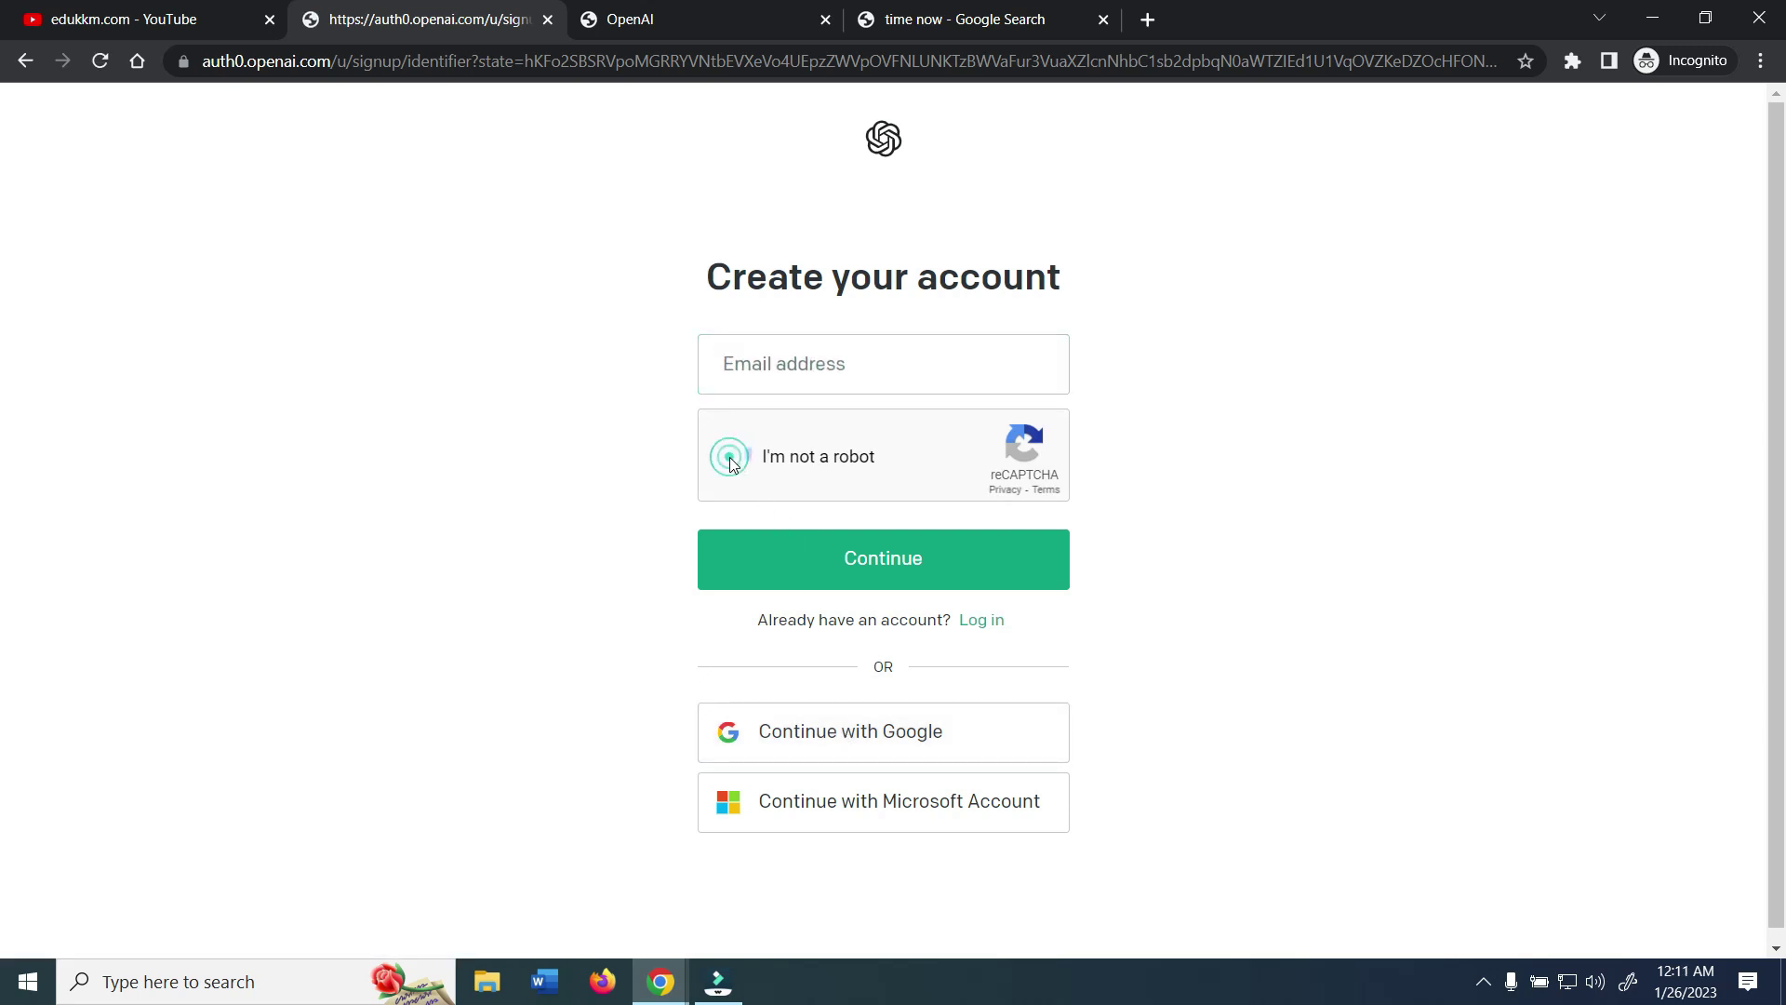
left_click(808, 732)
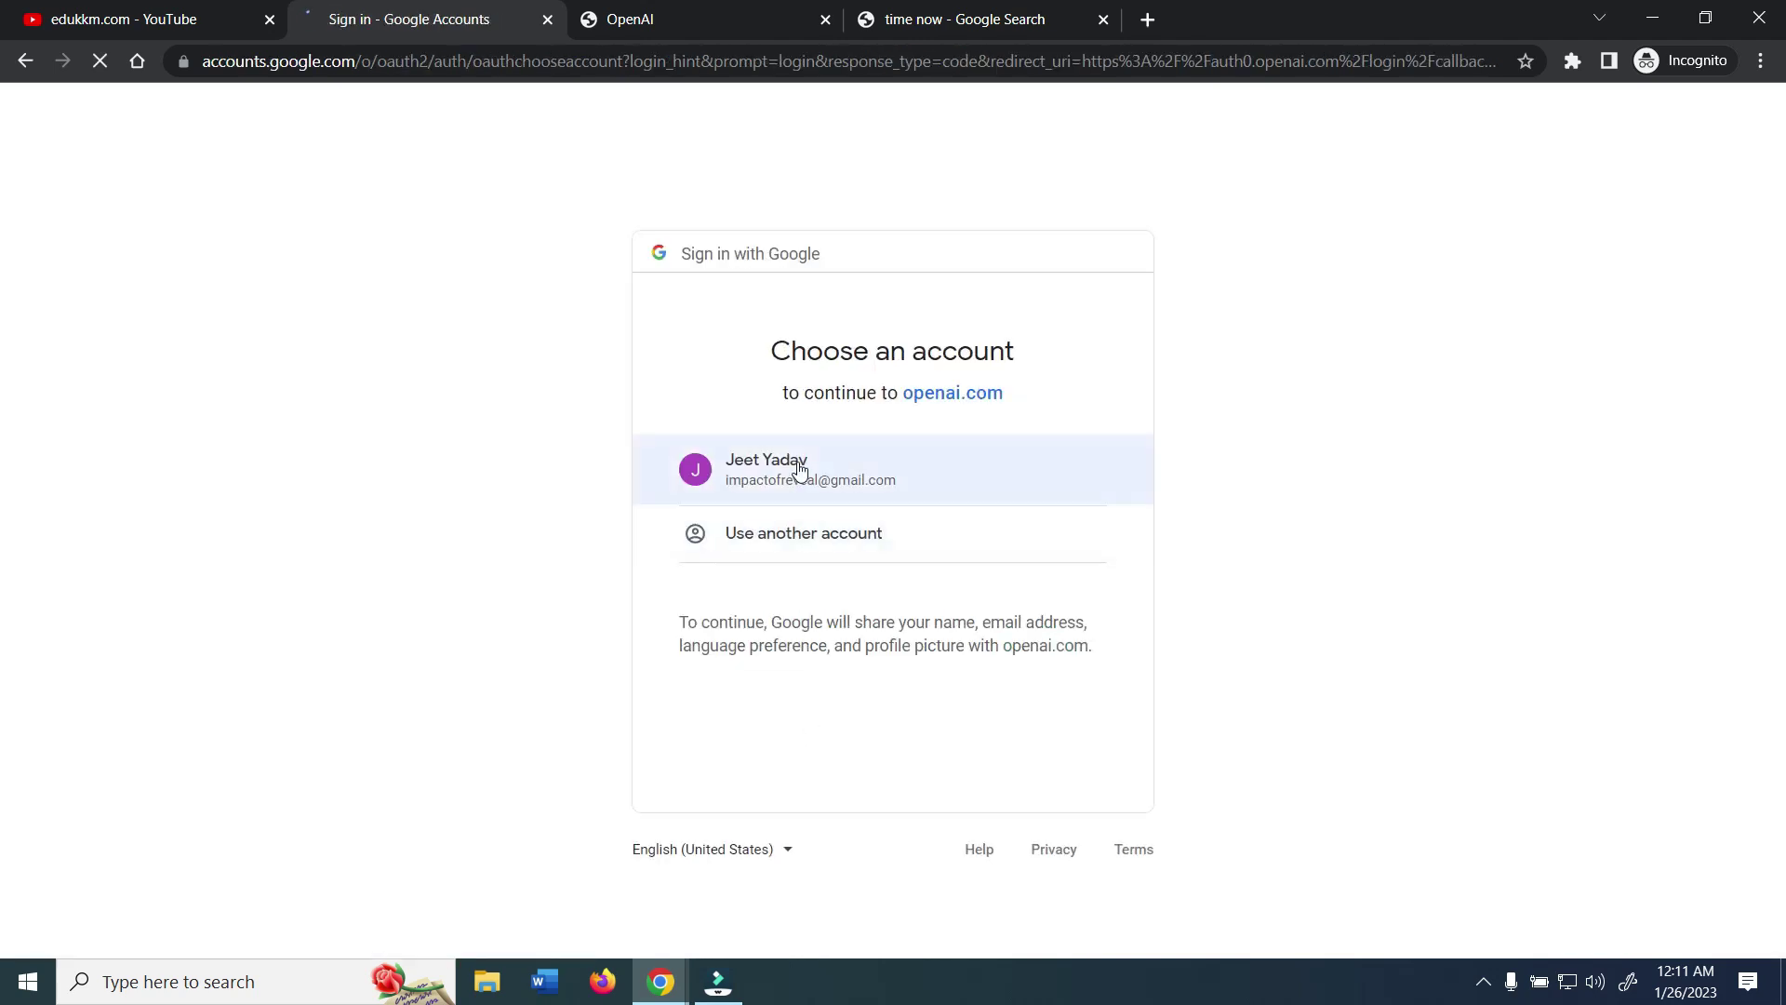
left_click(796, 466)
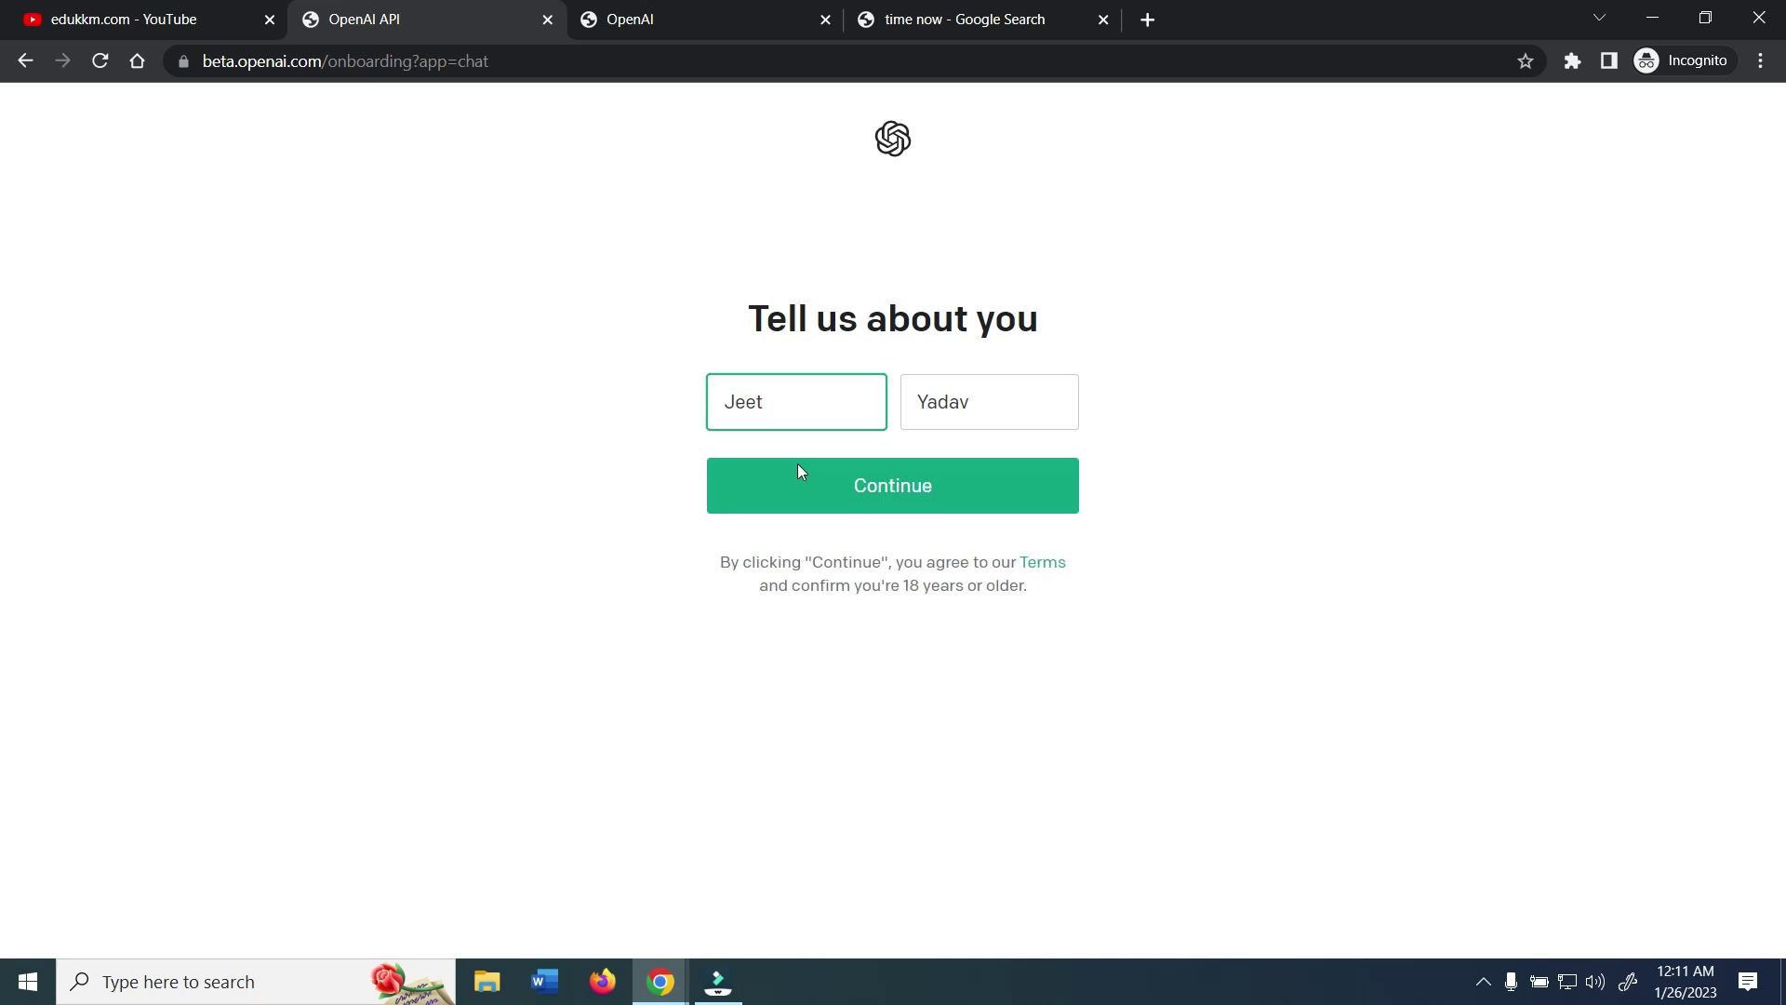
Step: Replace the prefilled first and last name with new ones and continue
double_click(781, 406)
type("edu")
key("Tab")
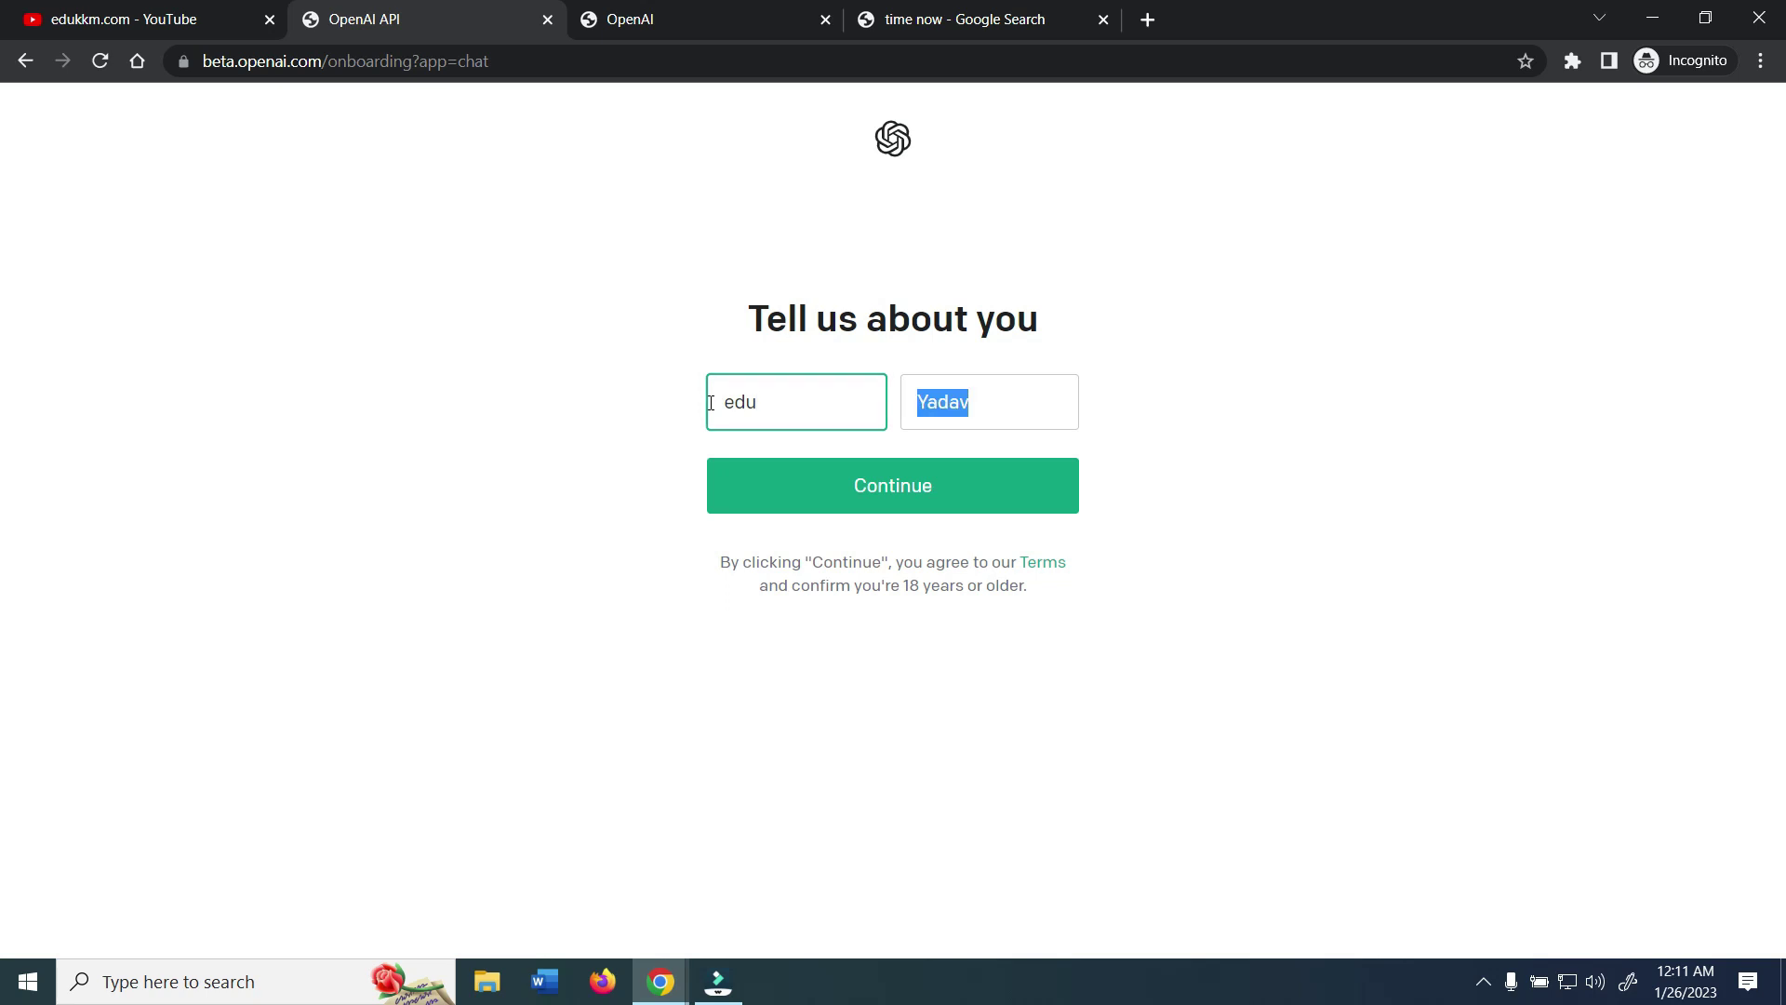
type("kkm")
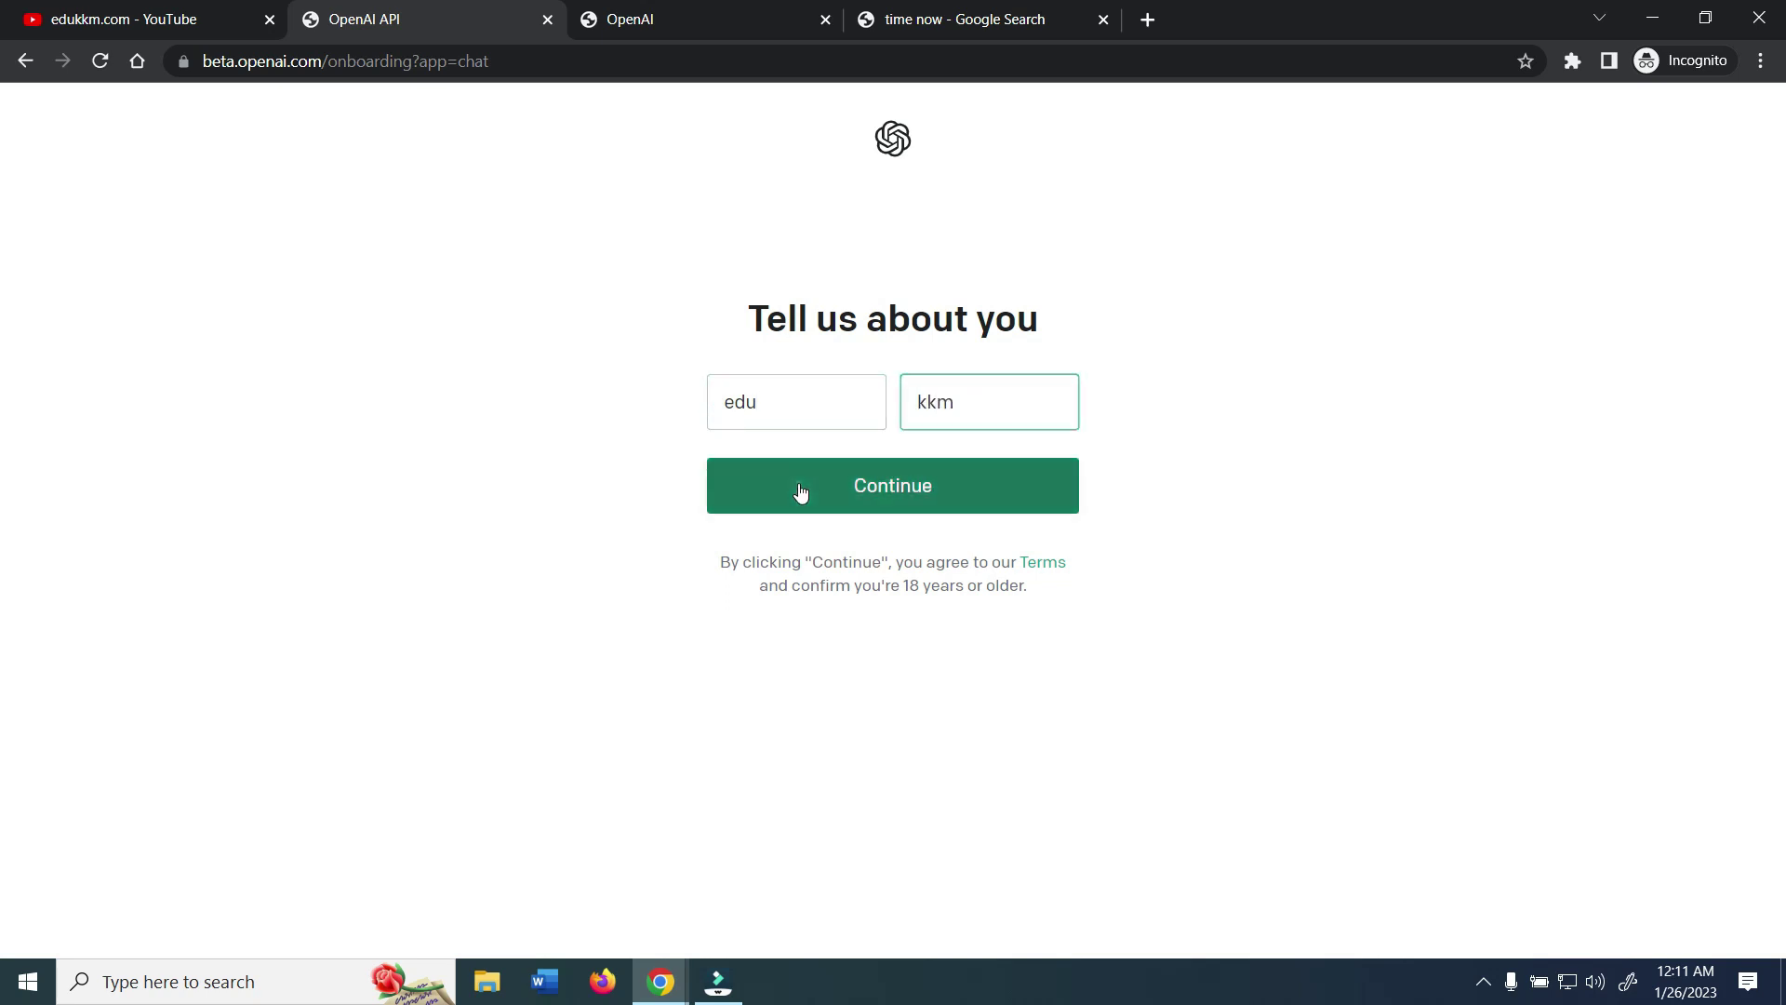
left_click(797, 491)
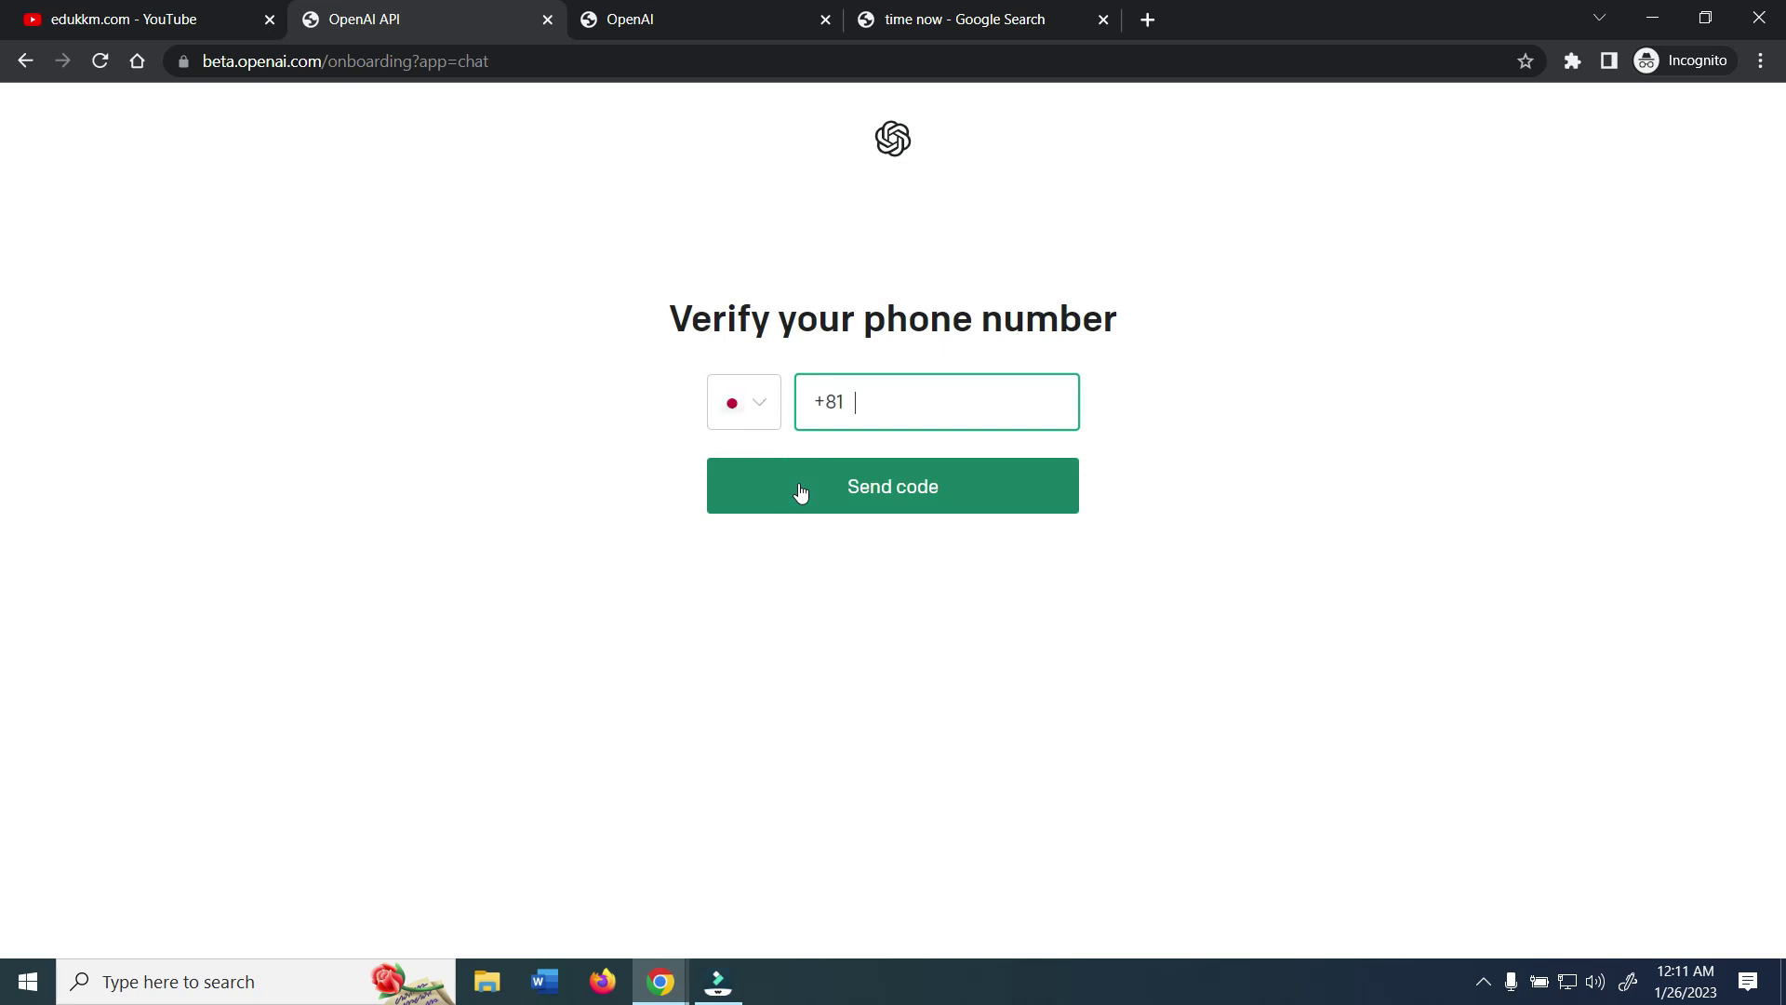
Step: Choose India (+91), enter the phone number, confirm WhatsApp, and send the code via WhatsApp
left_click(763, 410)
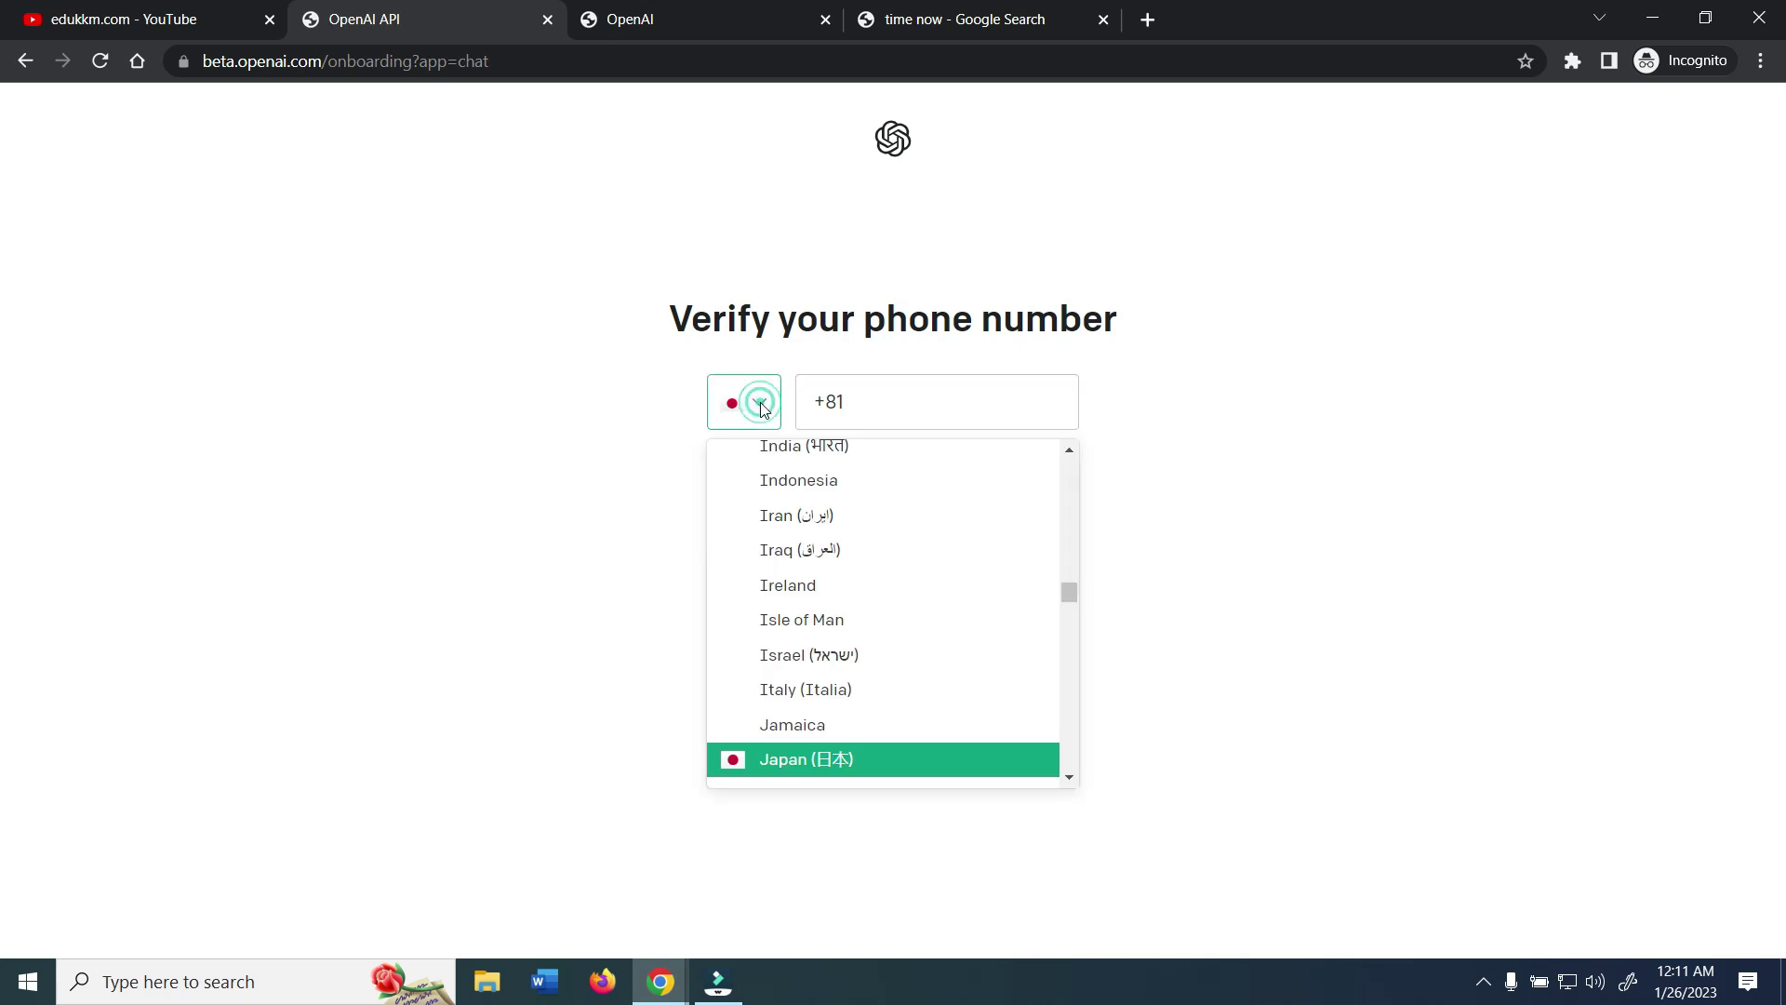
left_click(770, 450)
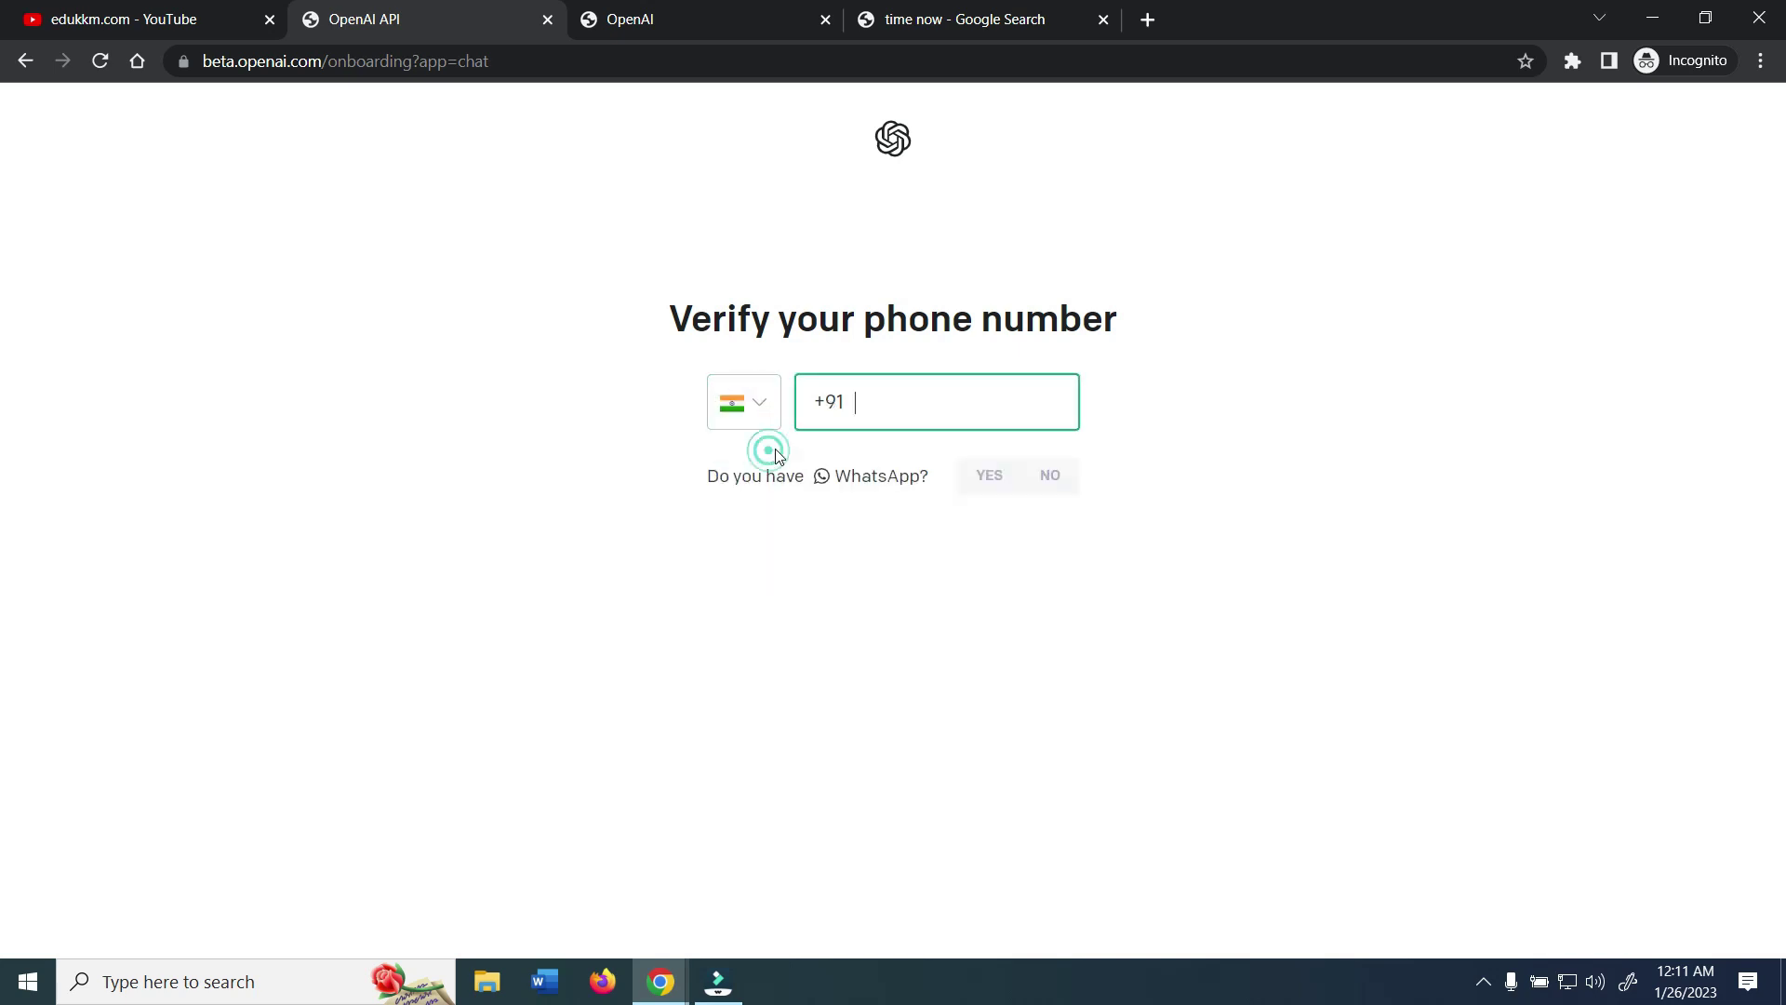
left_click(883, 401)
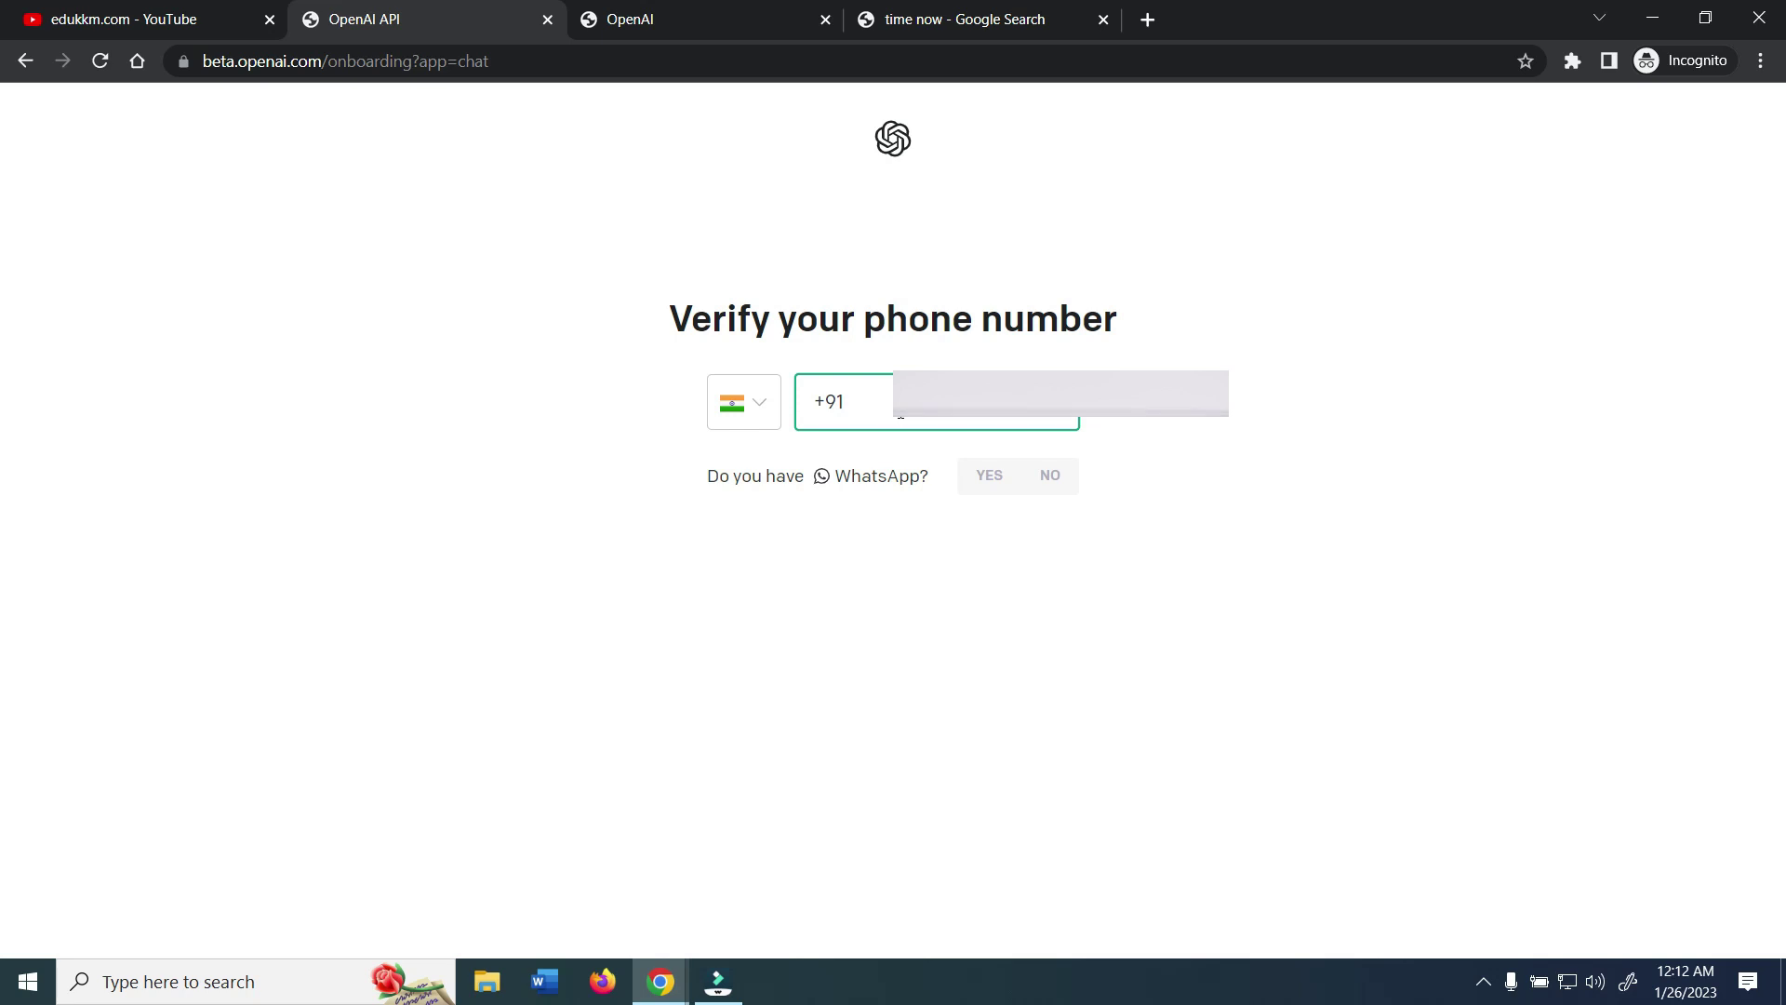
type("8810")
left_click(987, 483)
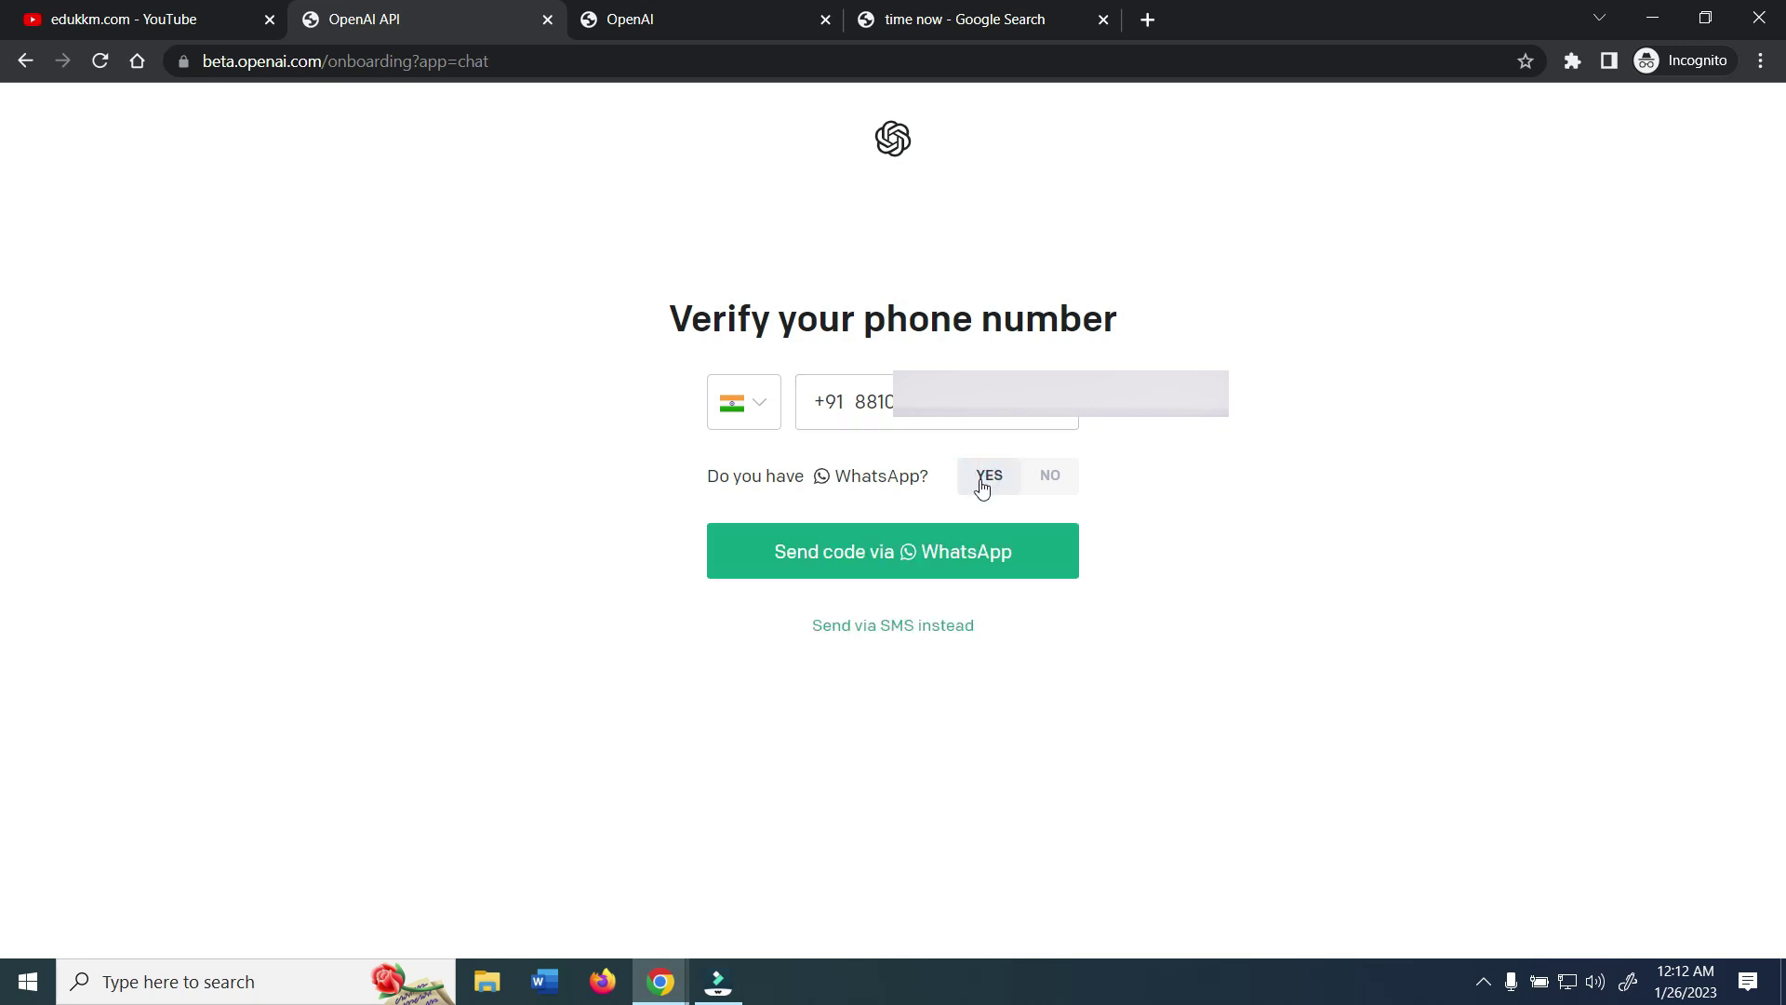
left_click(910, 558)
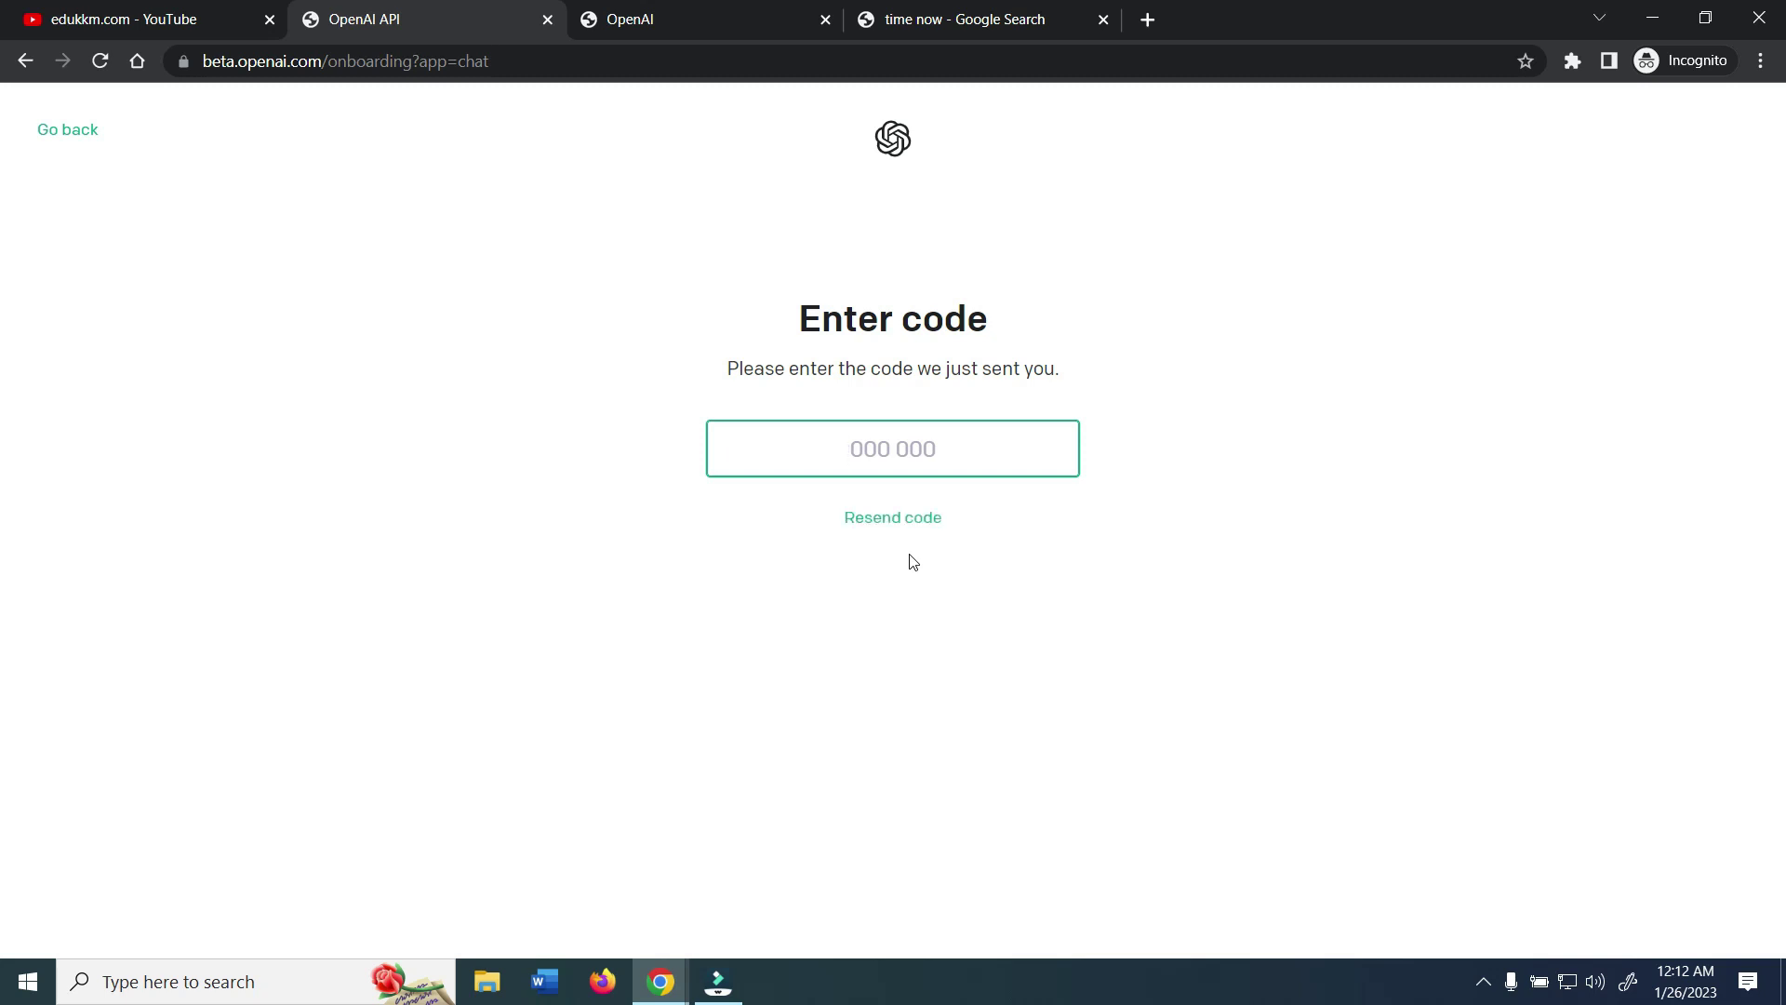
Step: Enter the six-digit WhatsApp verification code to complete the sign-up
left_click(871, 449)
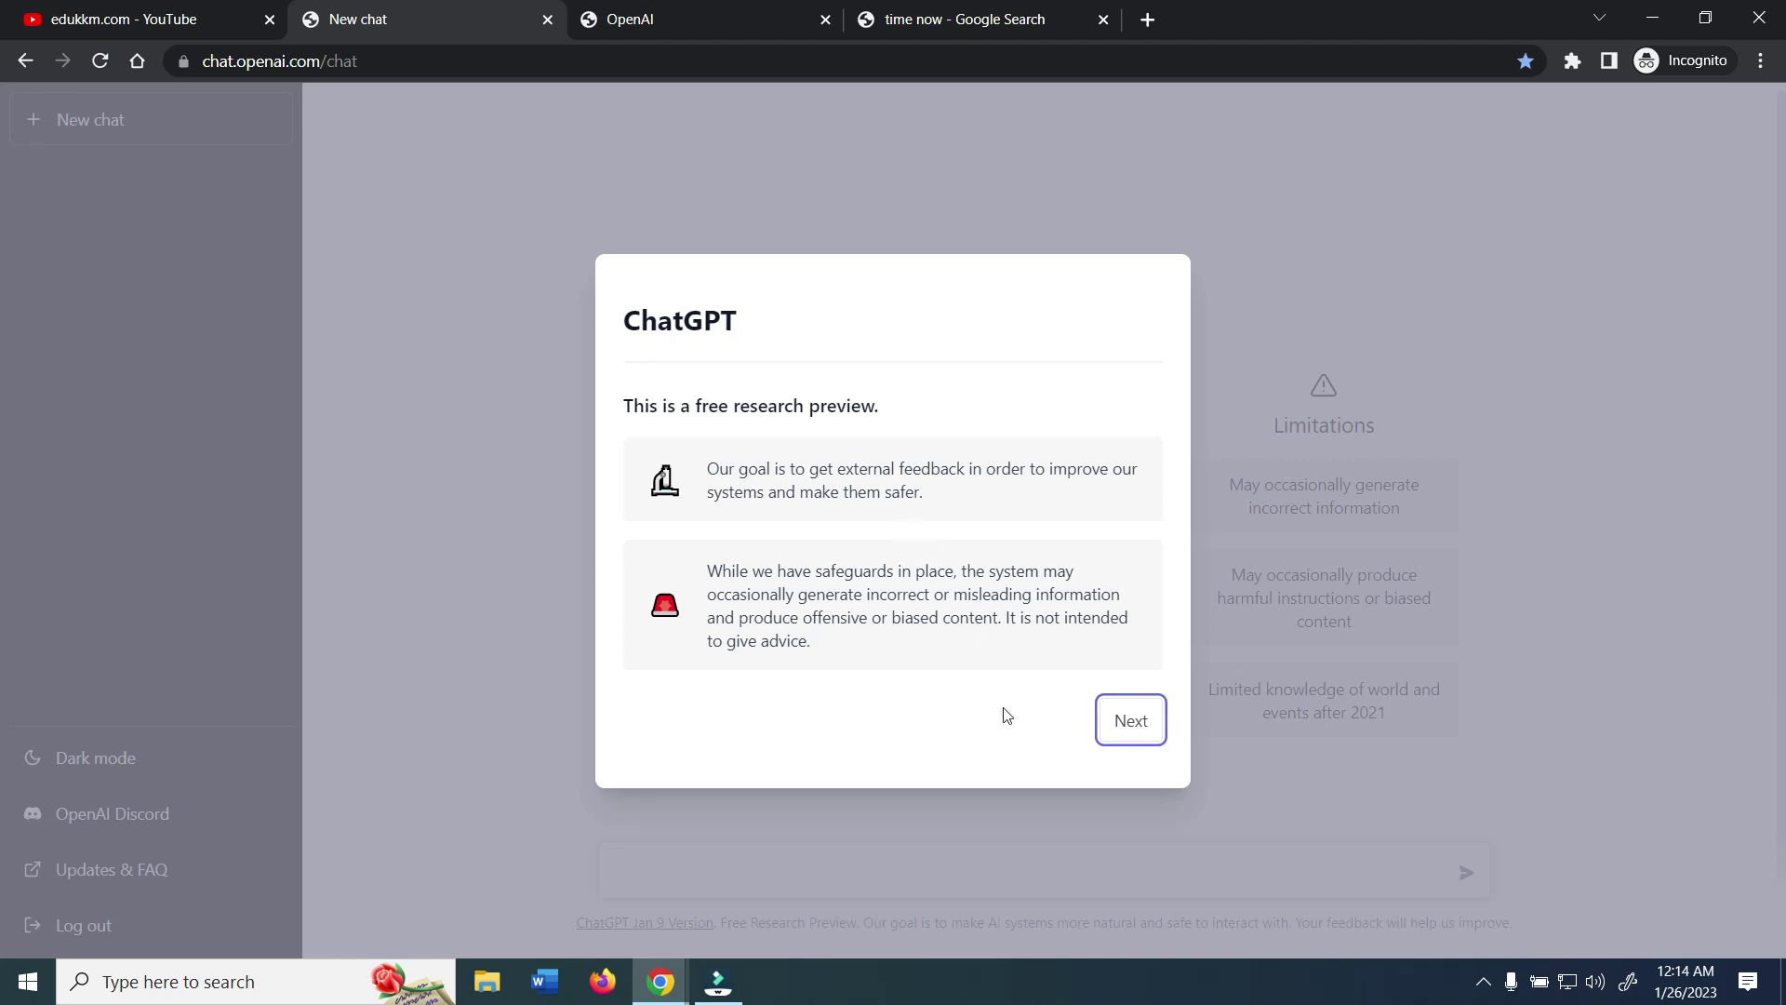
Step: Step through the data-collection and feedback introduction pages and finish with Done
left_click(1127, 726)
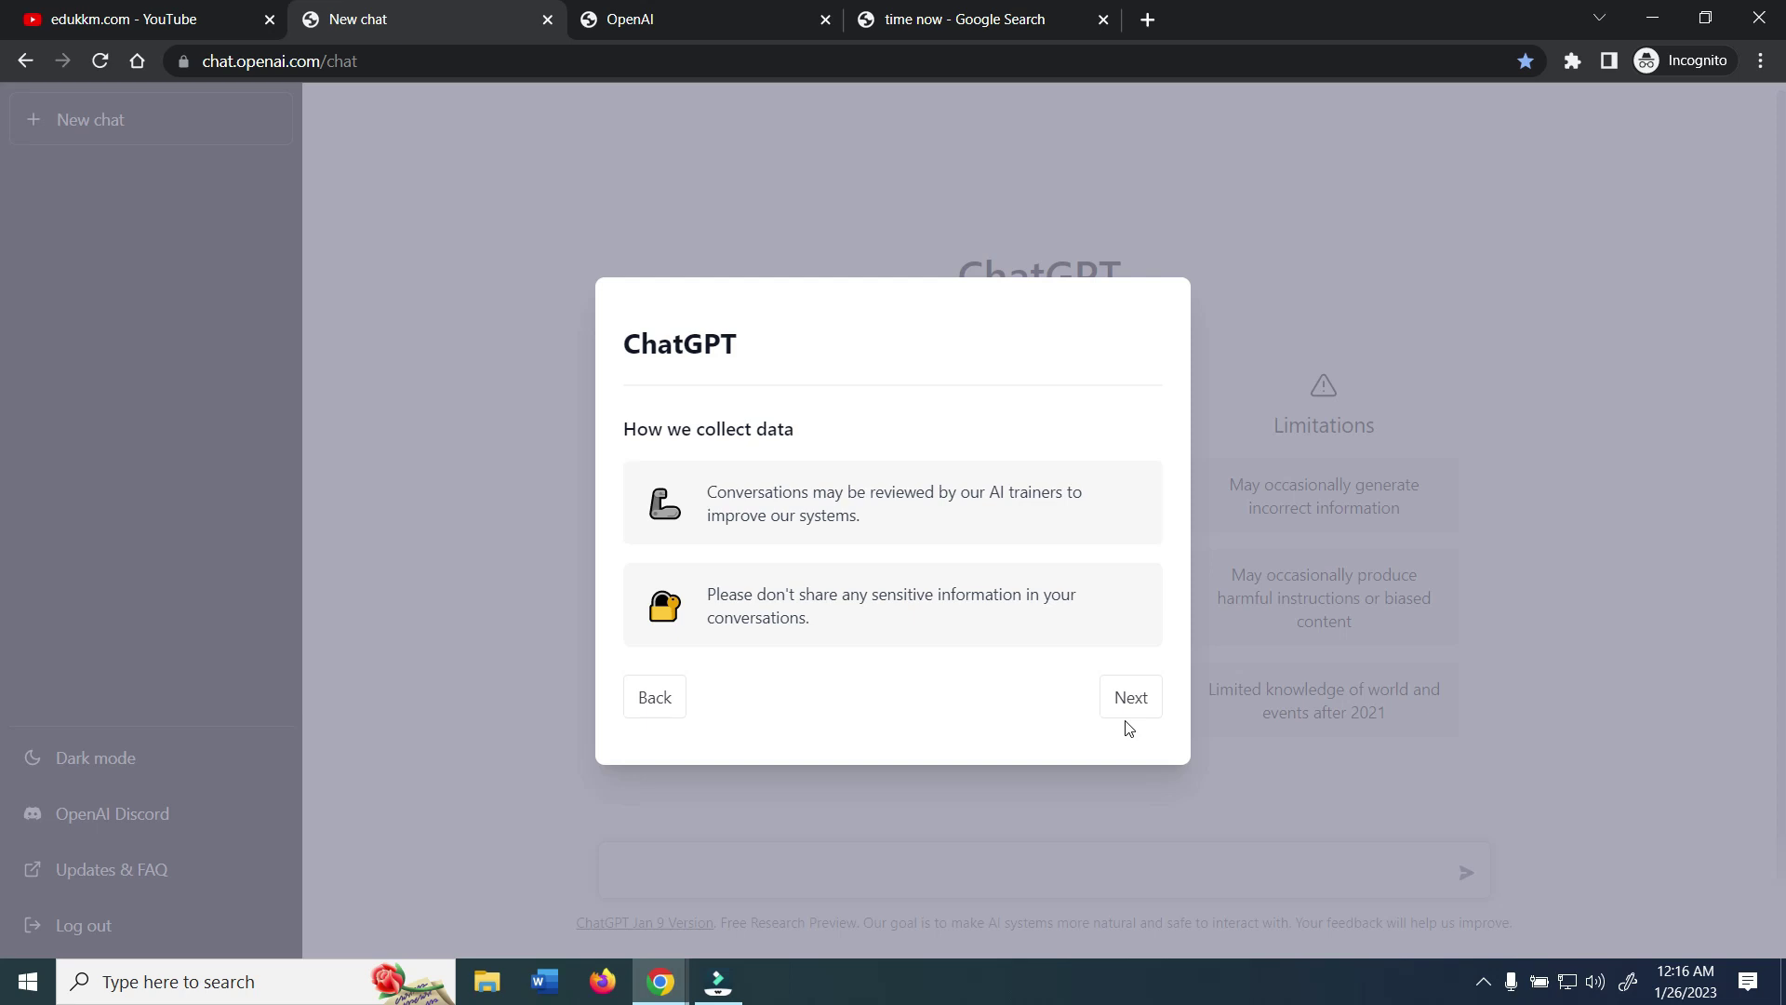
left_click(1129, 699)
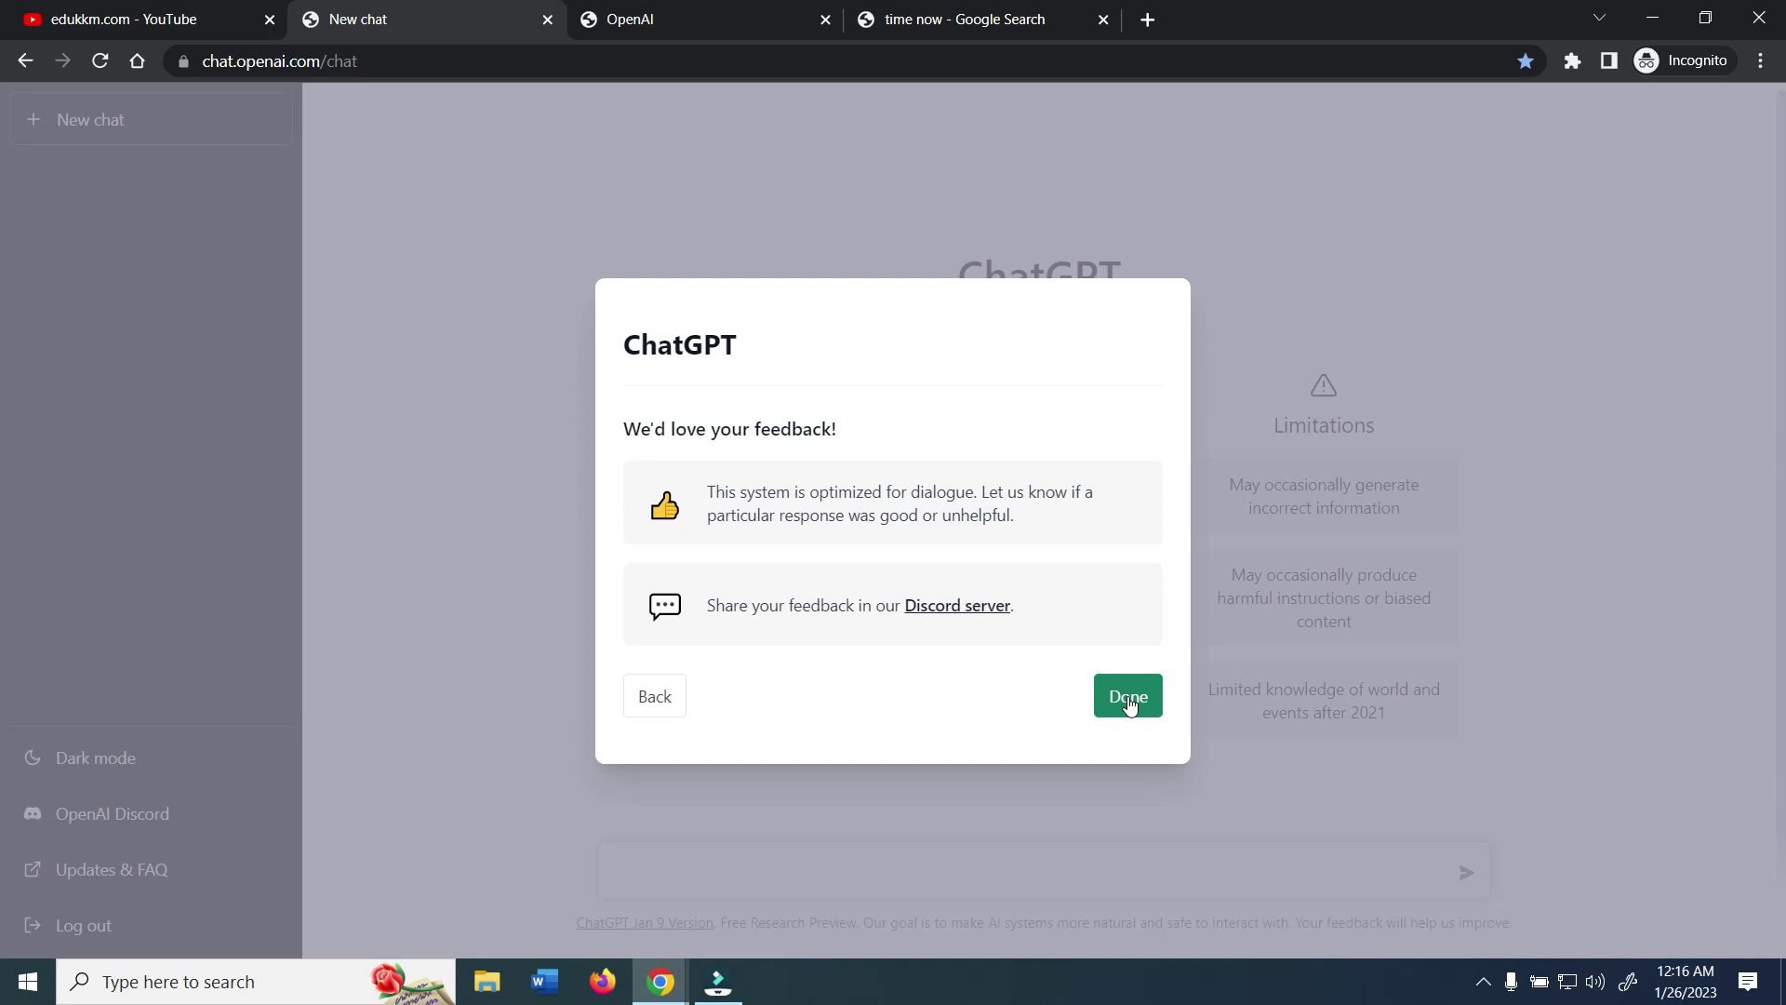
left_click(1129, 698)
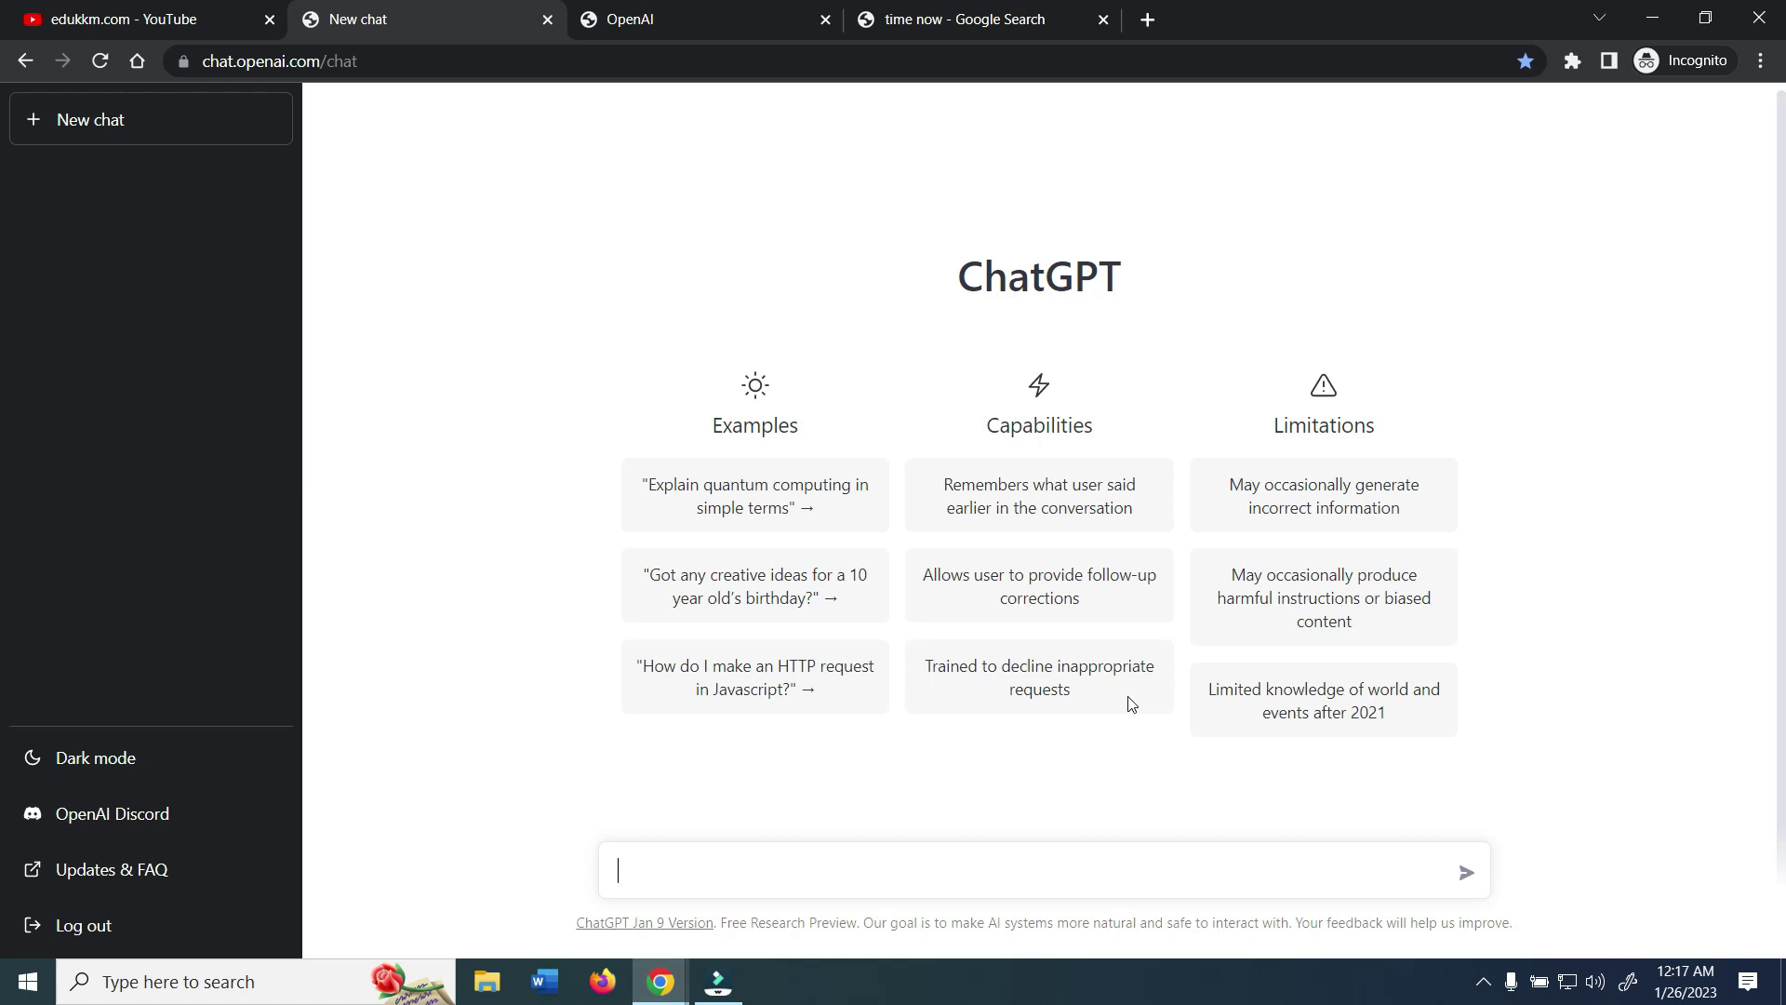
Step: Ask ChatGPT 'current time now?'
type("current time now?")
key("Return")
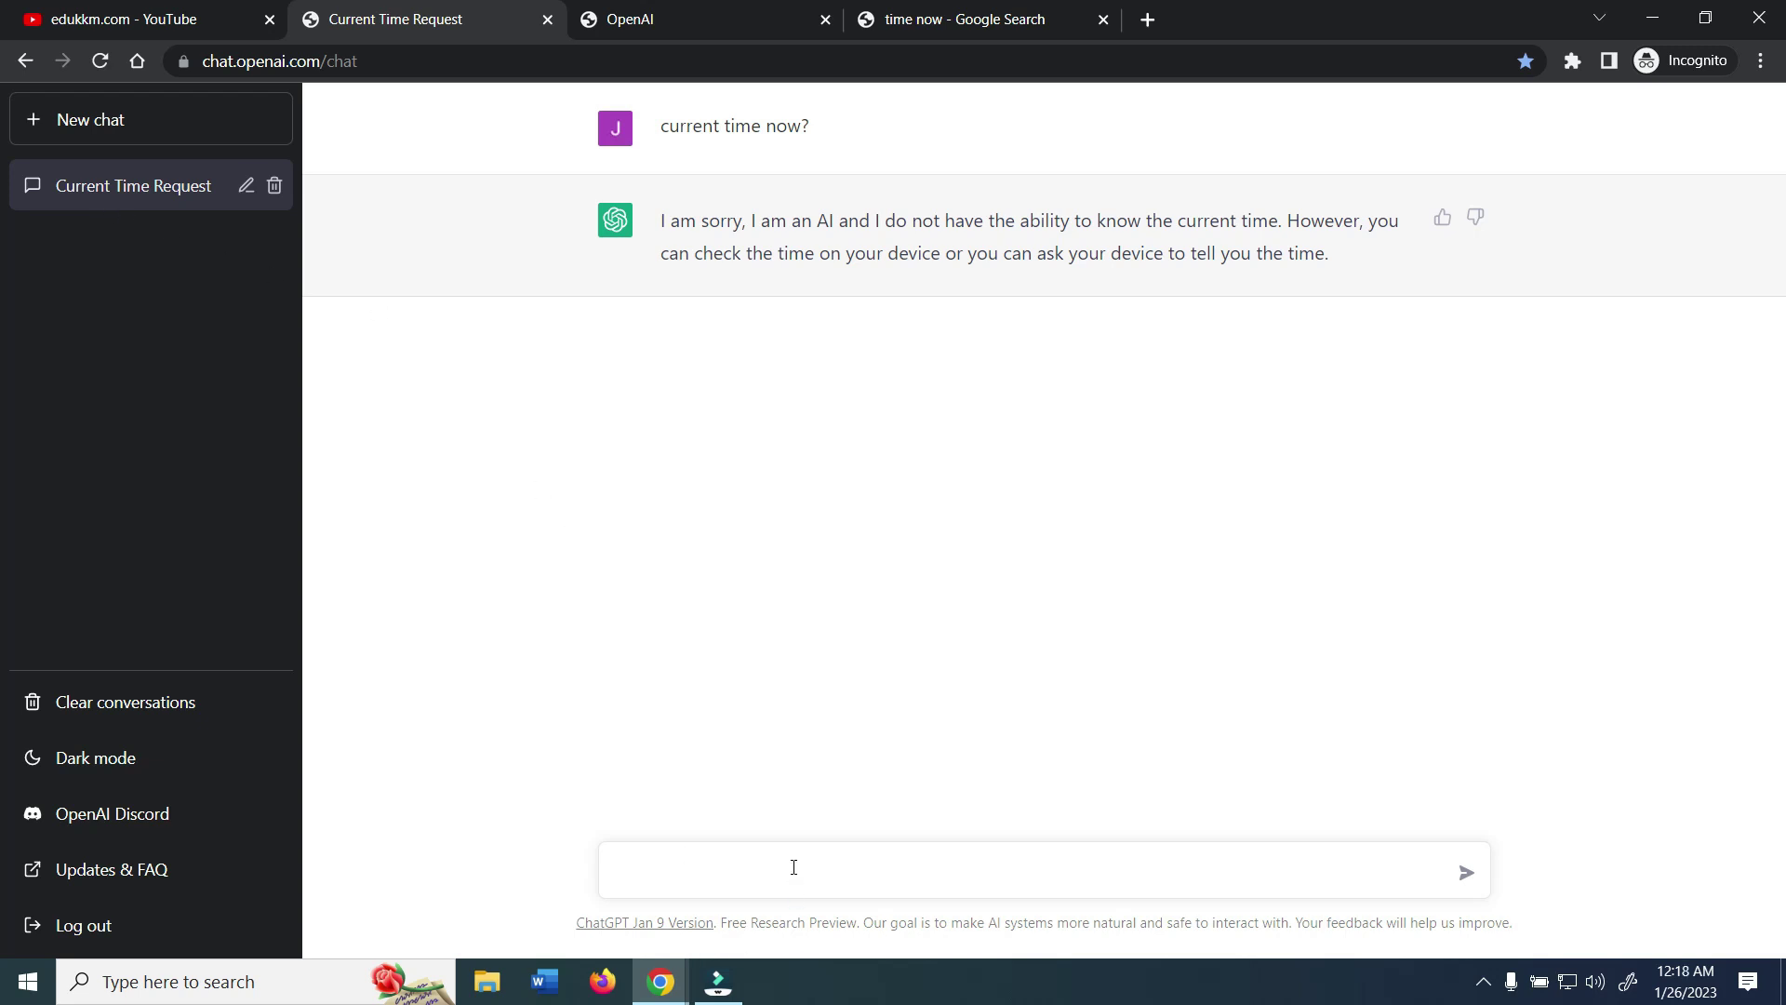
Step: Ask ChatGPT 'Why ChatGPT down in india?', then switch to the OpenAI homepage tab
type("Why ChatGPT down in ")
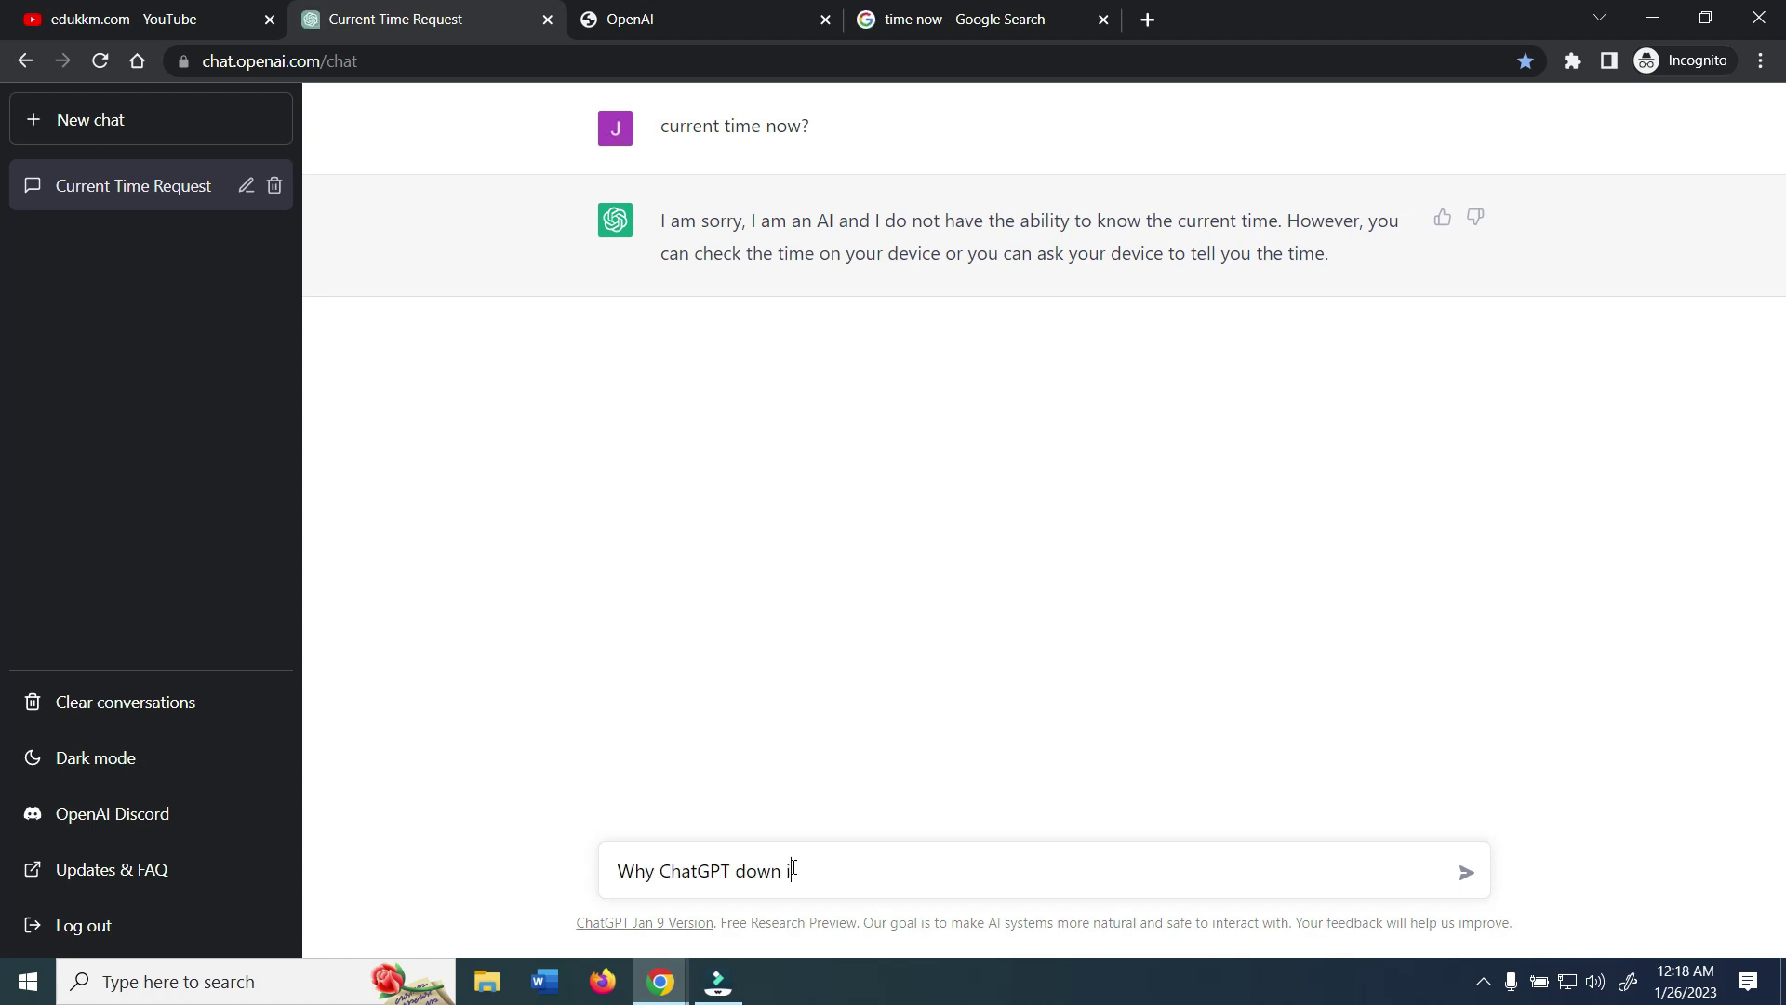
type("india?")
key("Return")
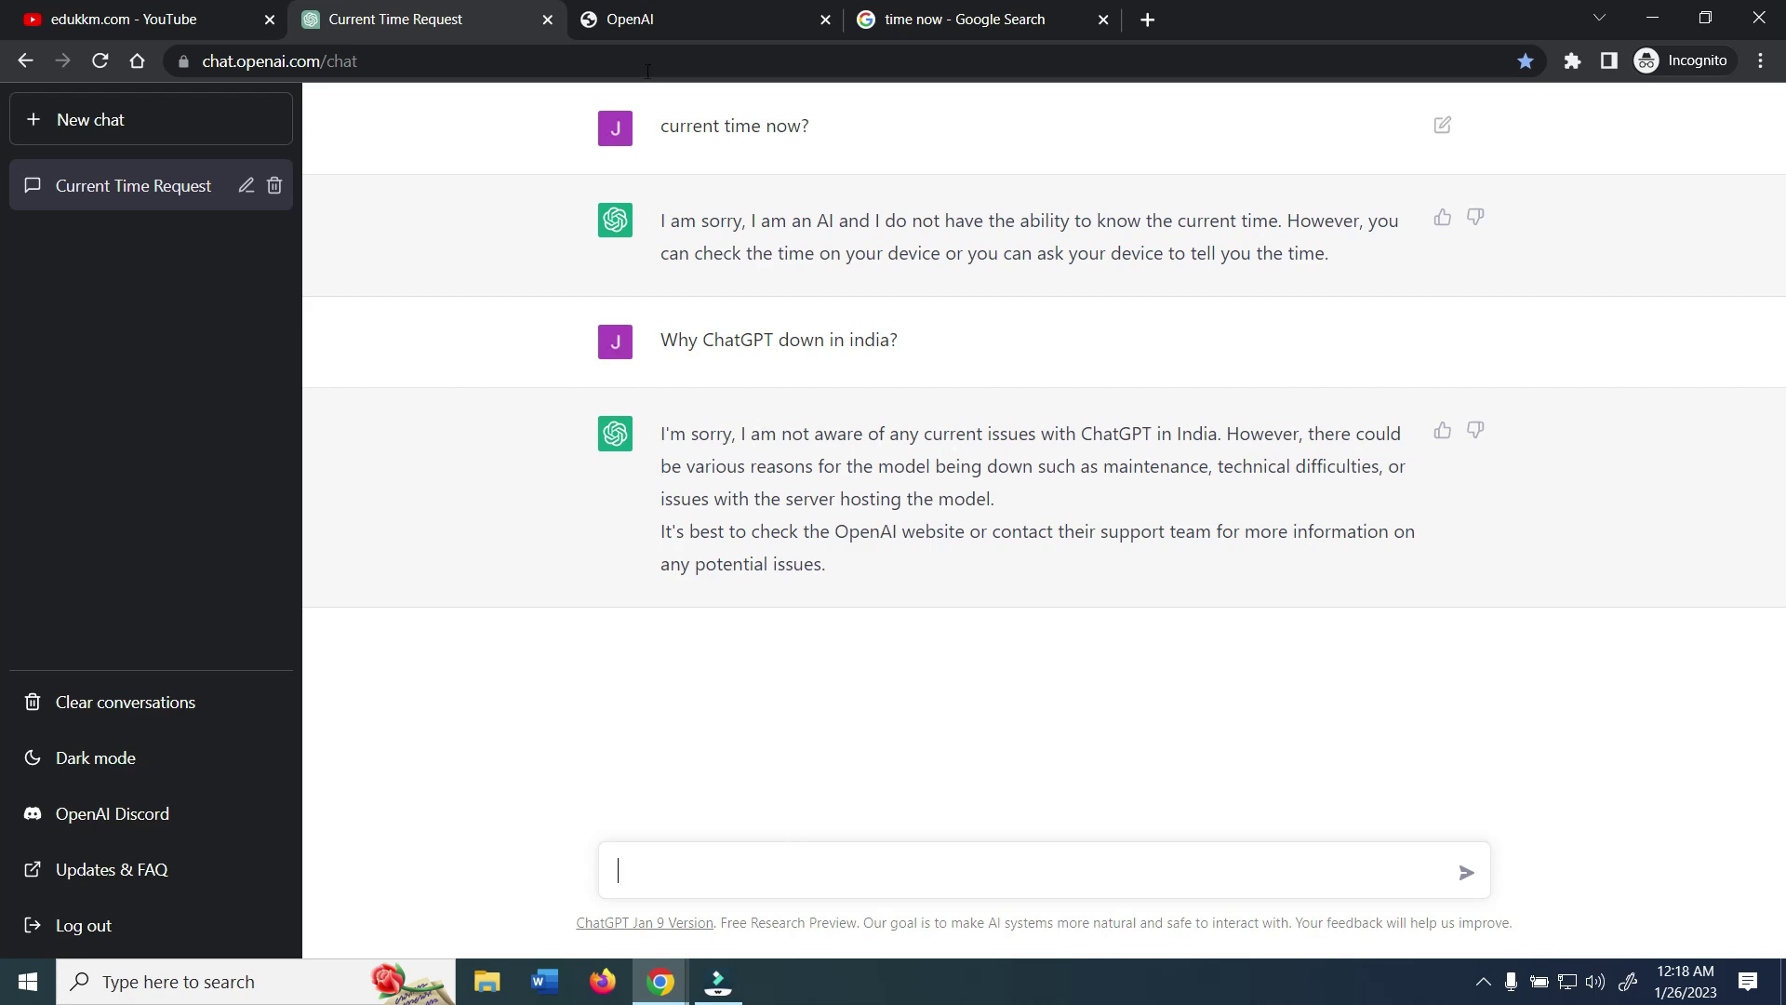
left_click(655, 25)
Step: Reload openai.com and go to API > Pricing from the footer
left_click(464, 64)
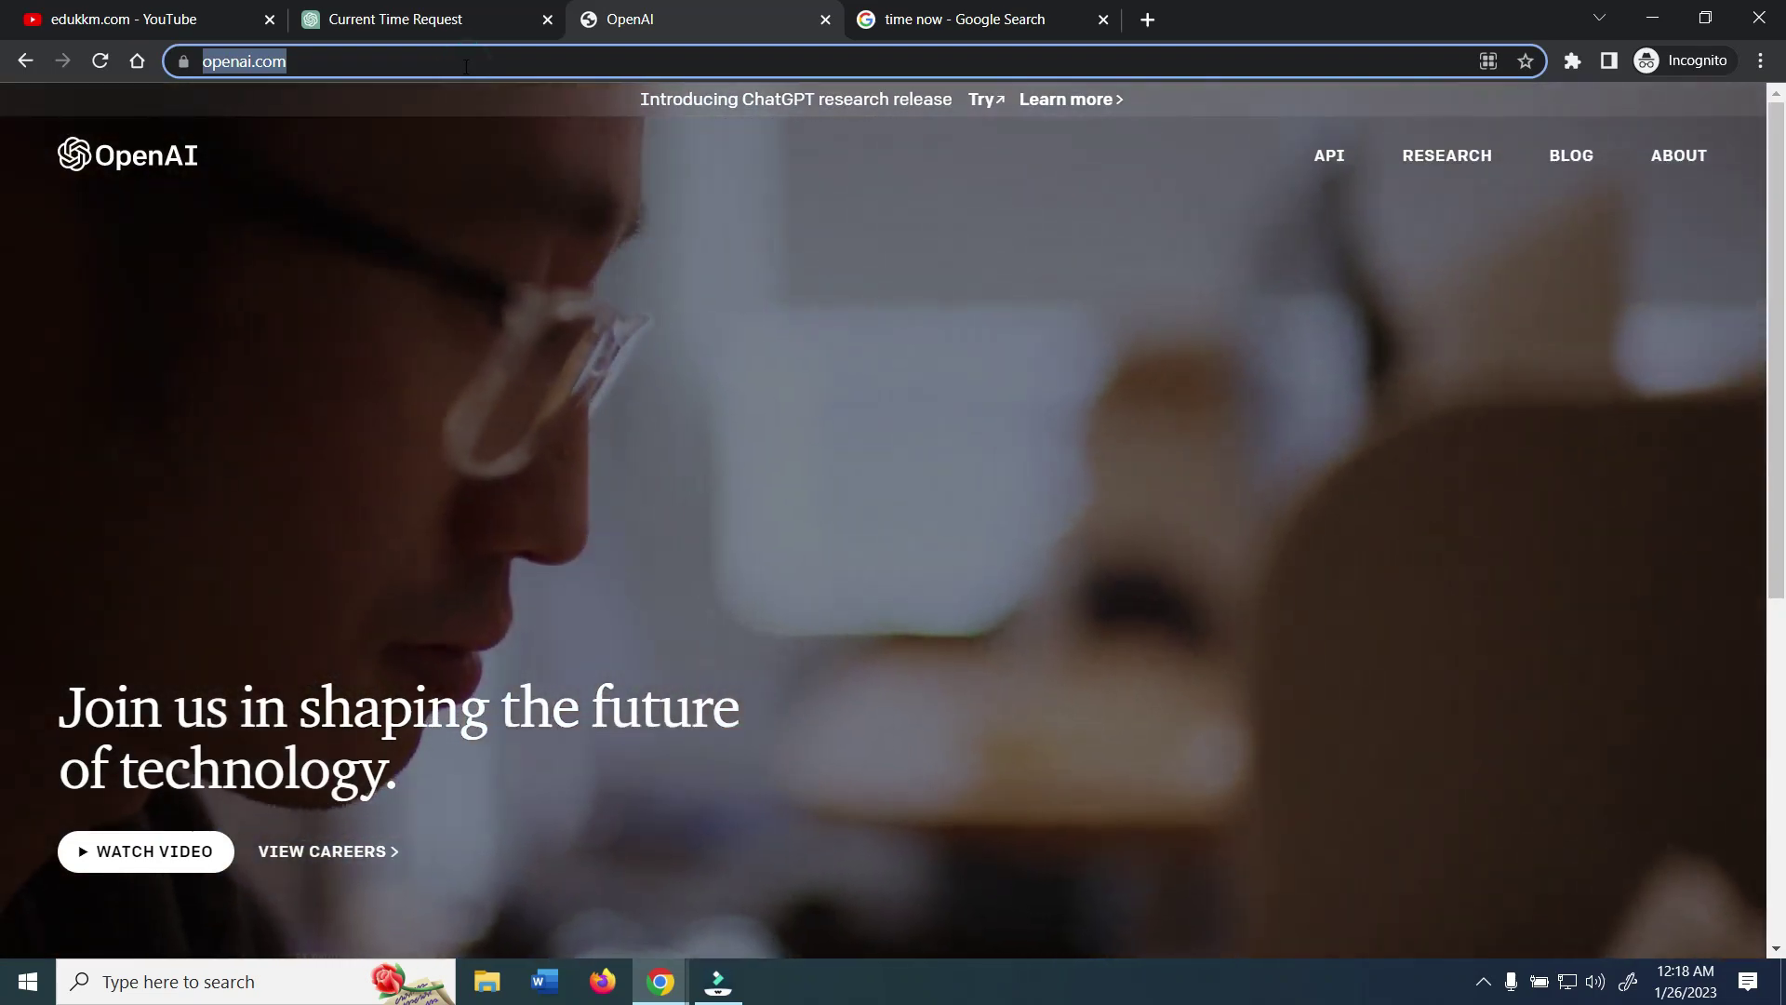
key("Return")
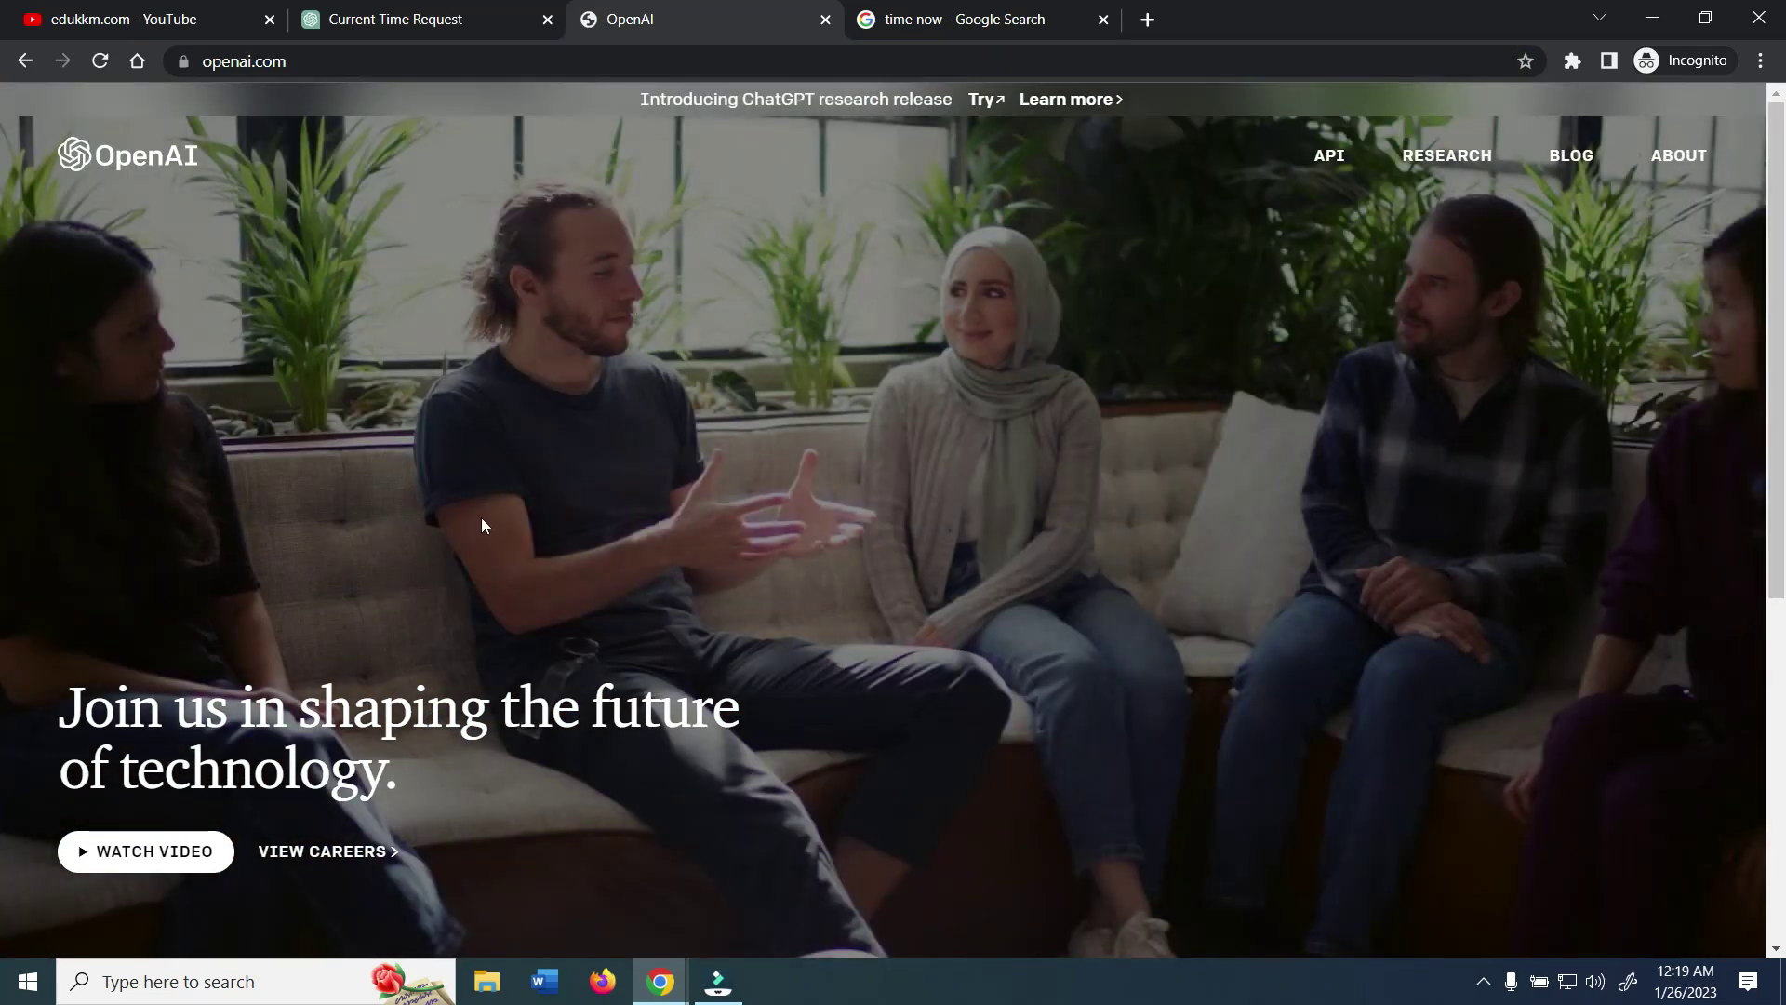
scroll(534, 604, "down", 6)
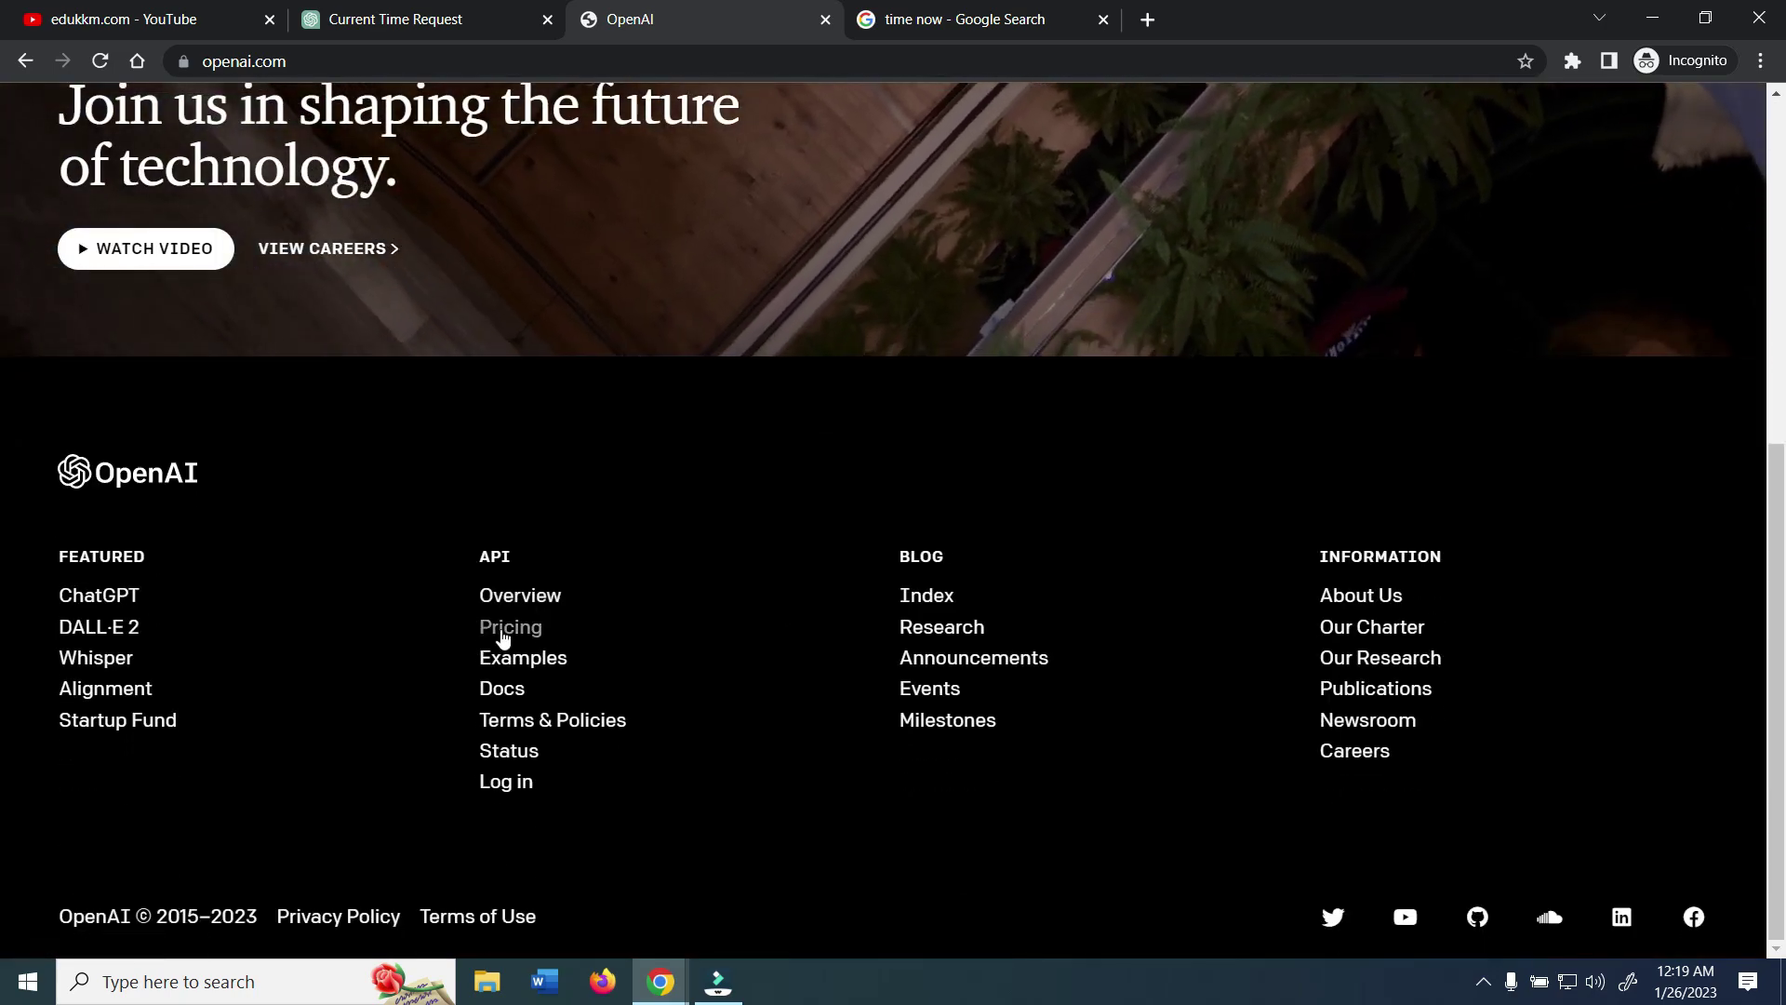
left_click(503, 636)
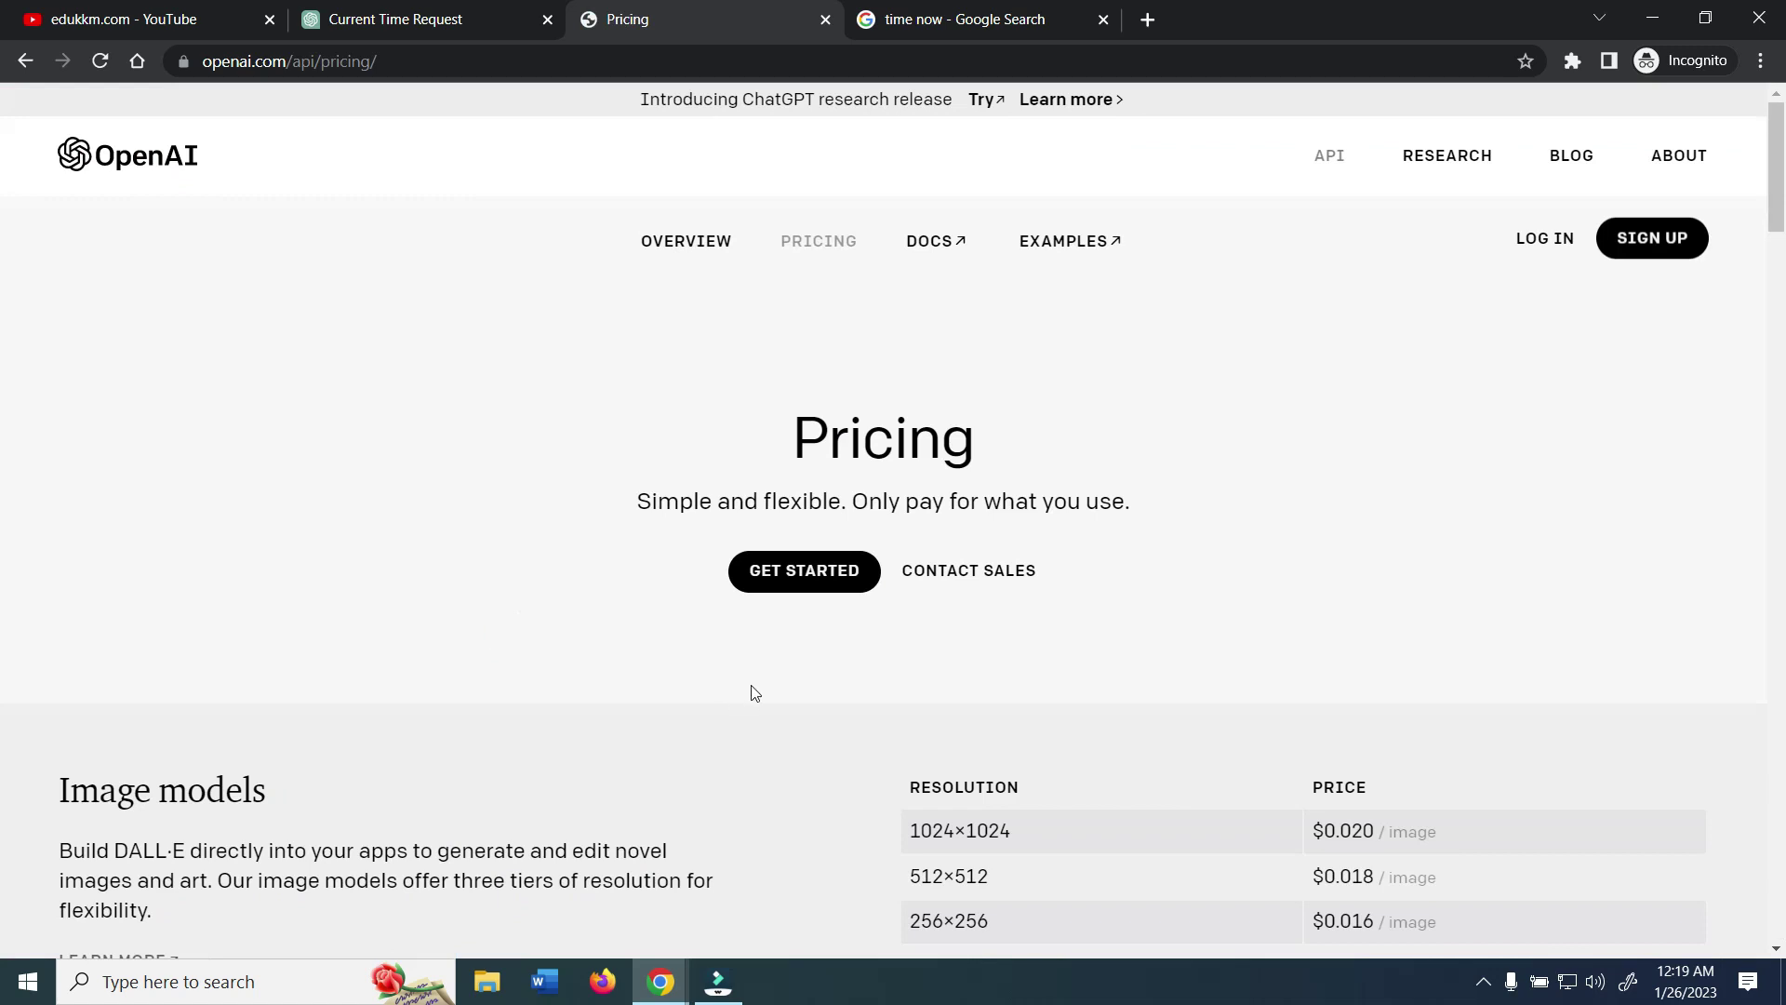
Step: Scroll through the image model prices and the Ada, Babbage, Curie and Davinci base model rates
scroll(753, 690, "down", 2)
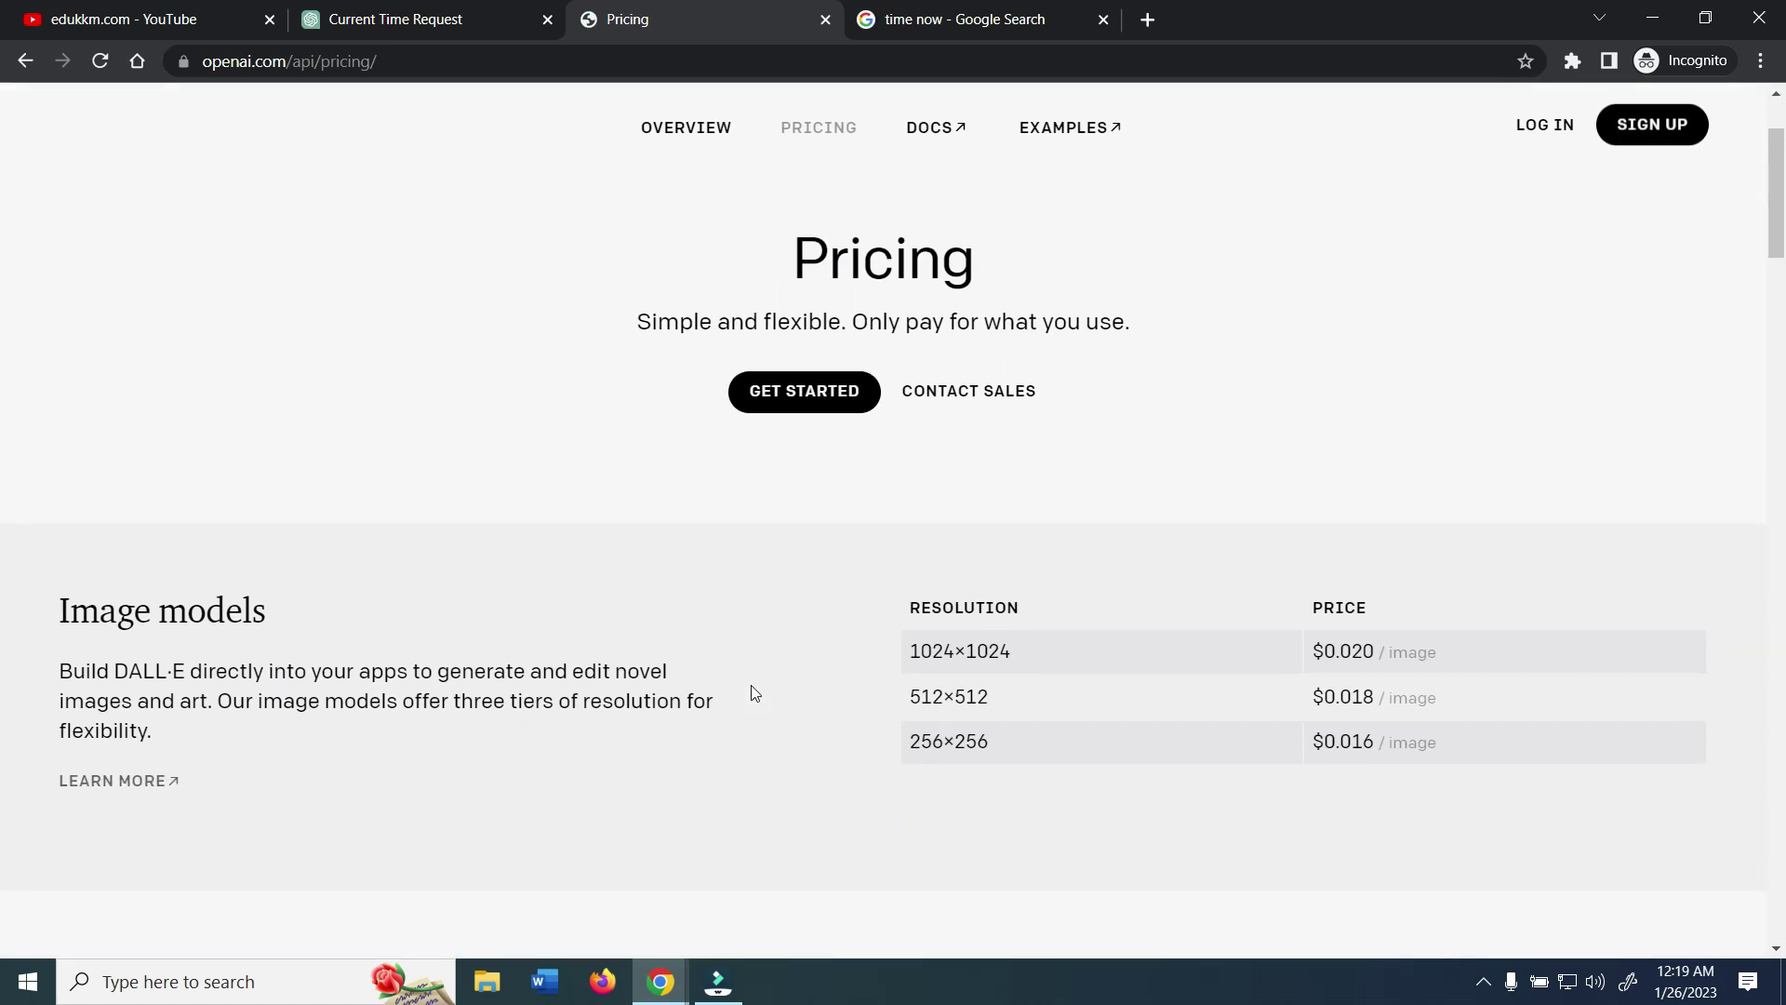
scroll(754, 693, "down", 1)
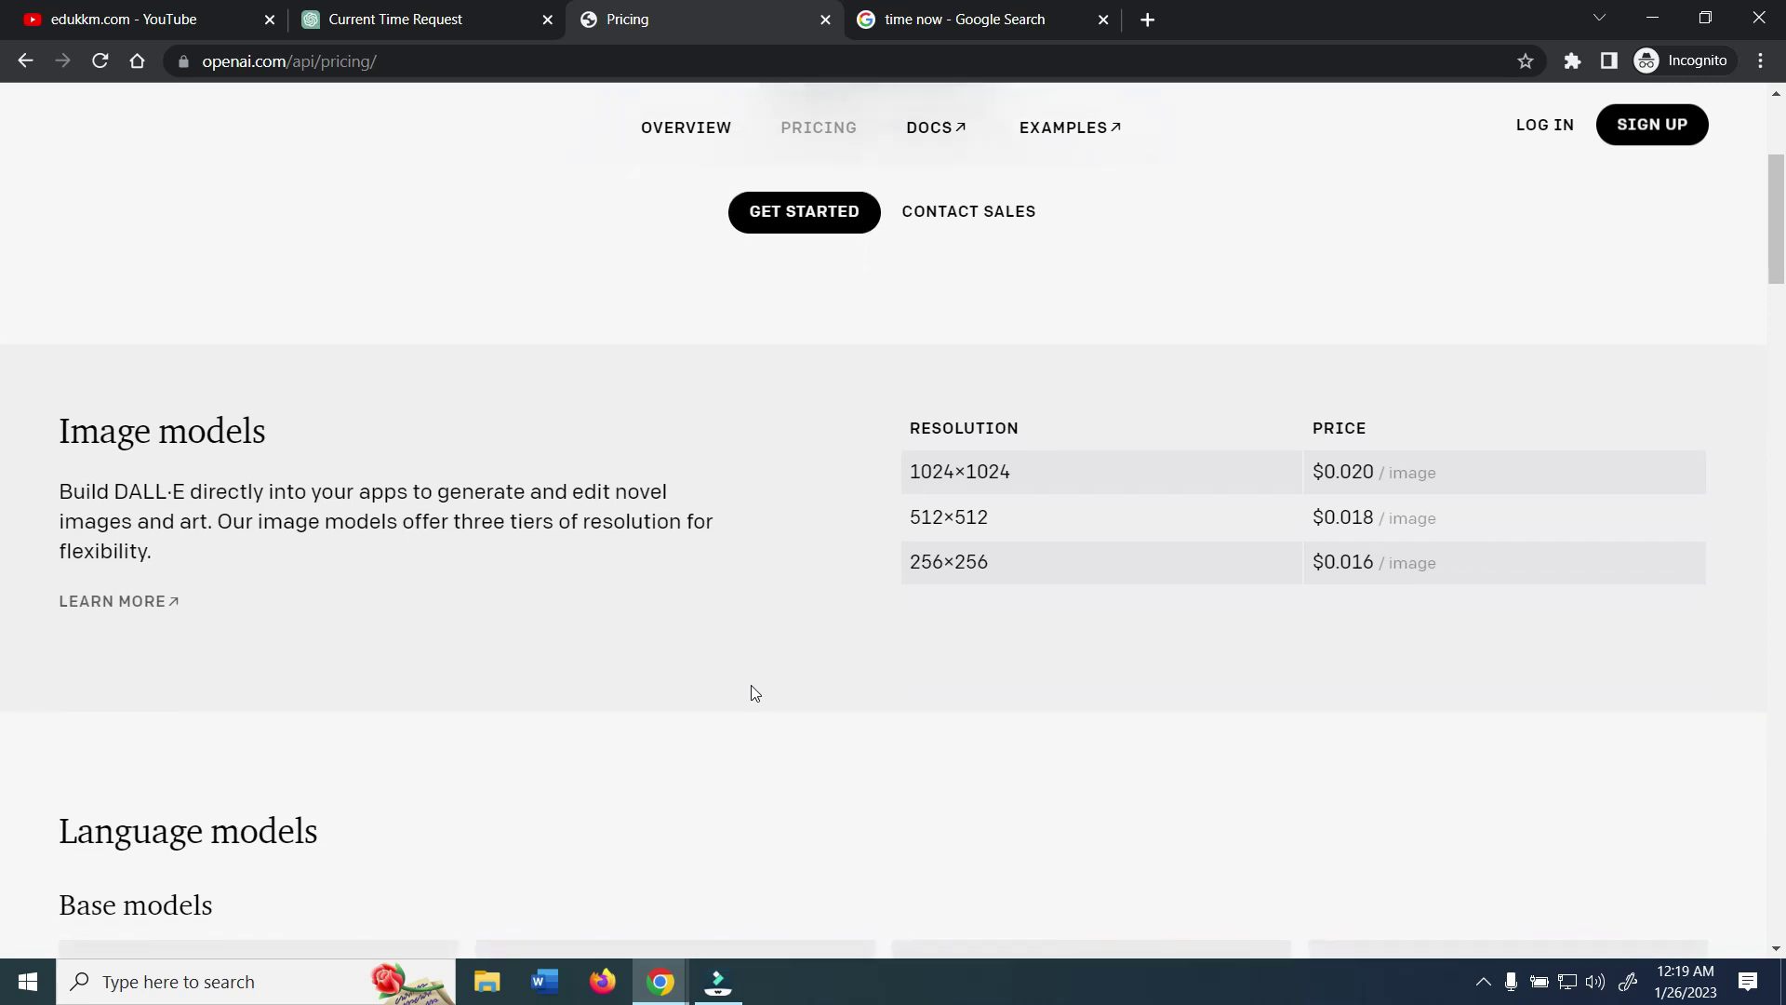
scroll(772, 681, "down", 1)
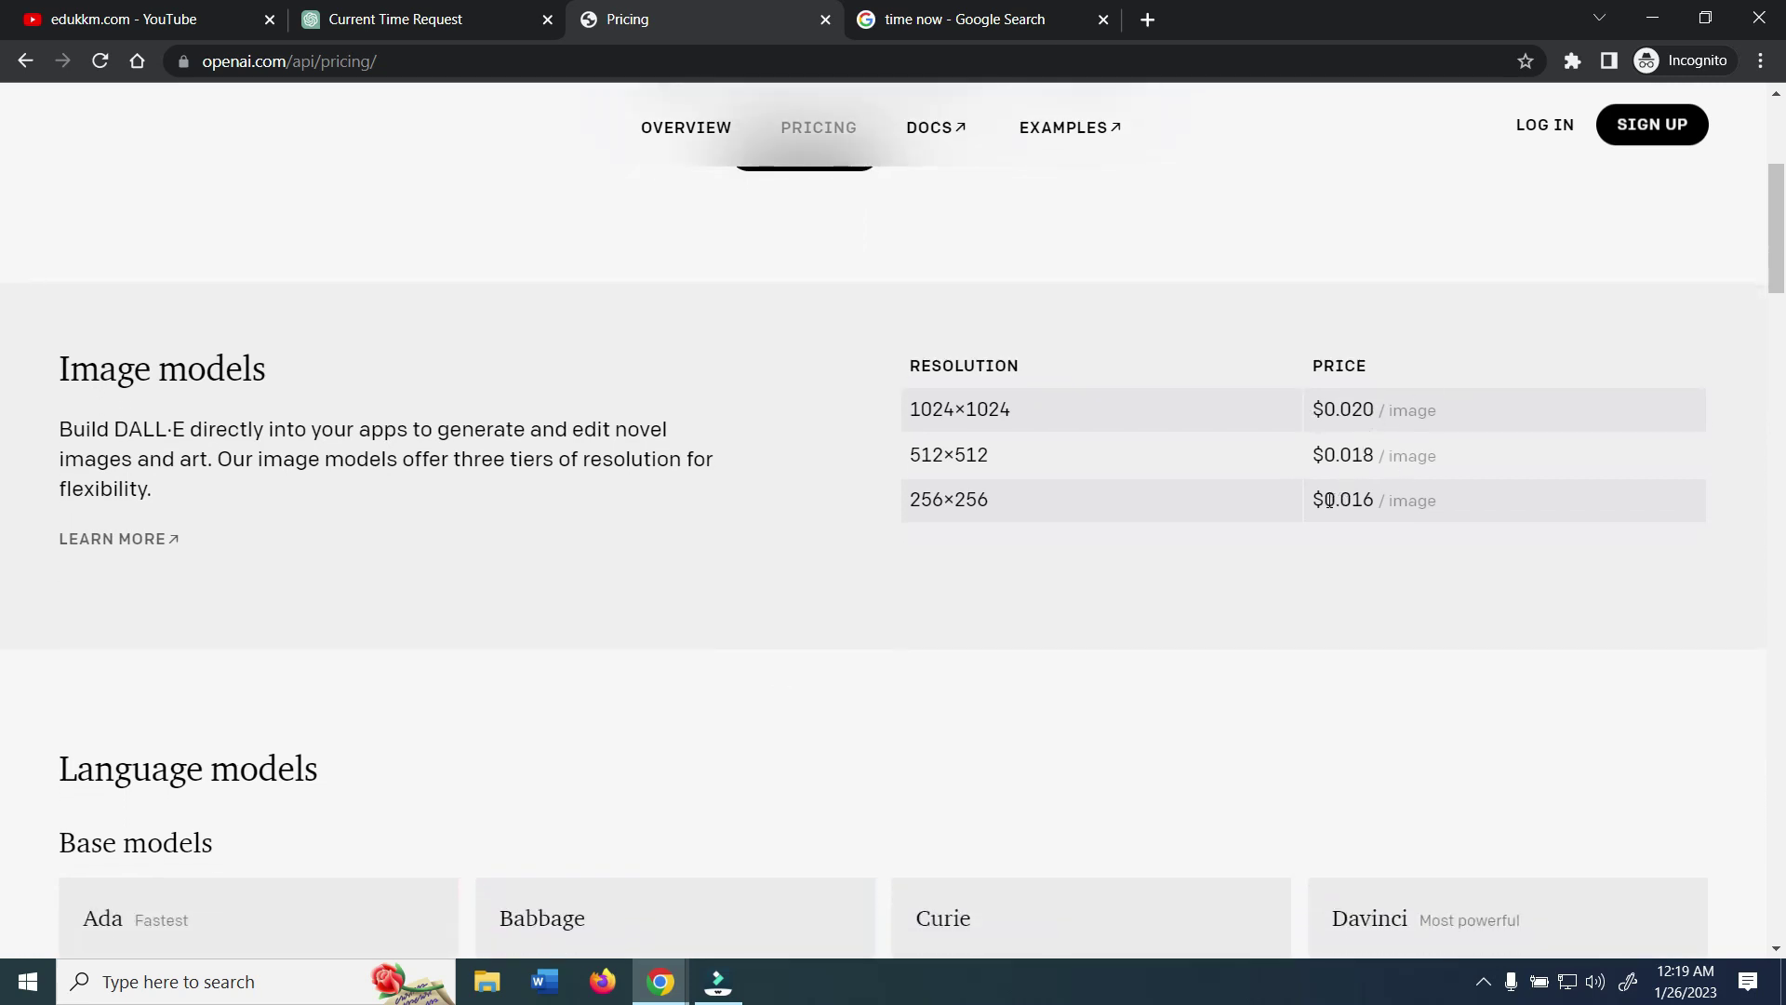
scroll(1330, 502, "down", 2)
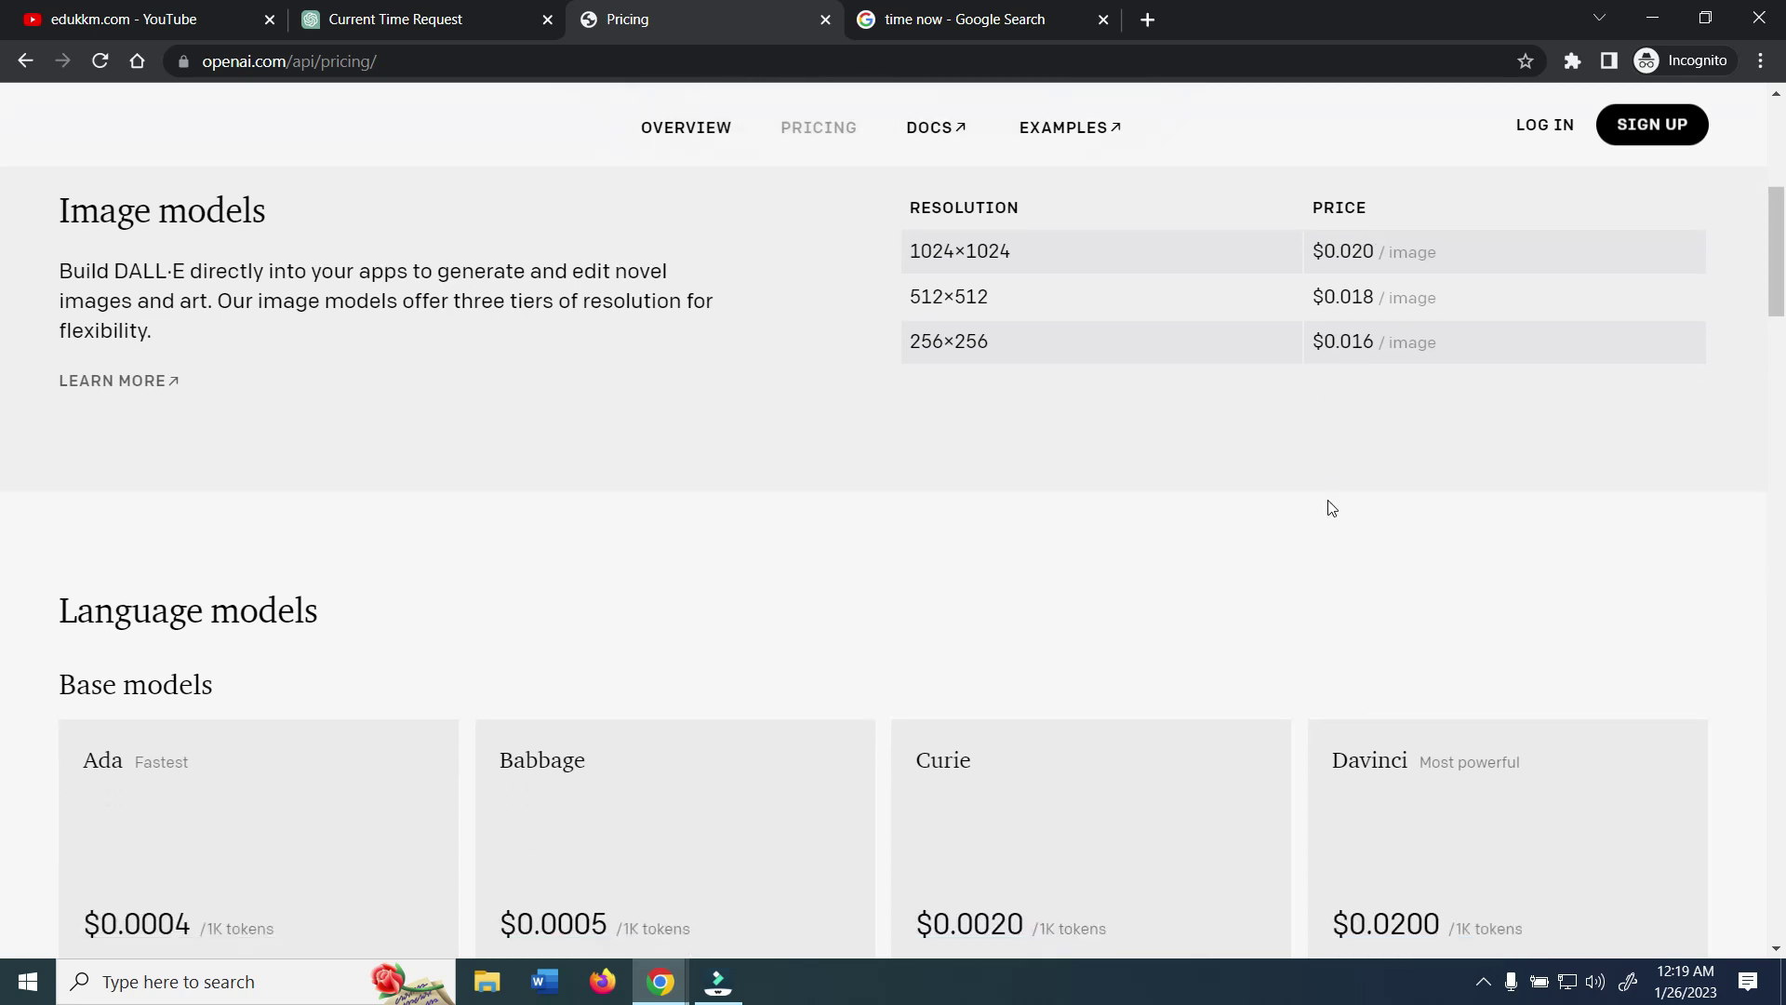
scroll(1331, 508, "down", 1)
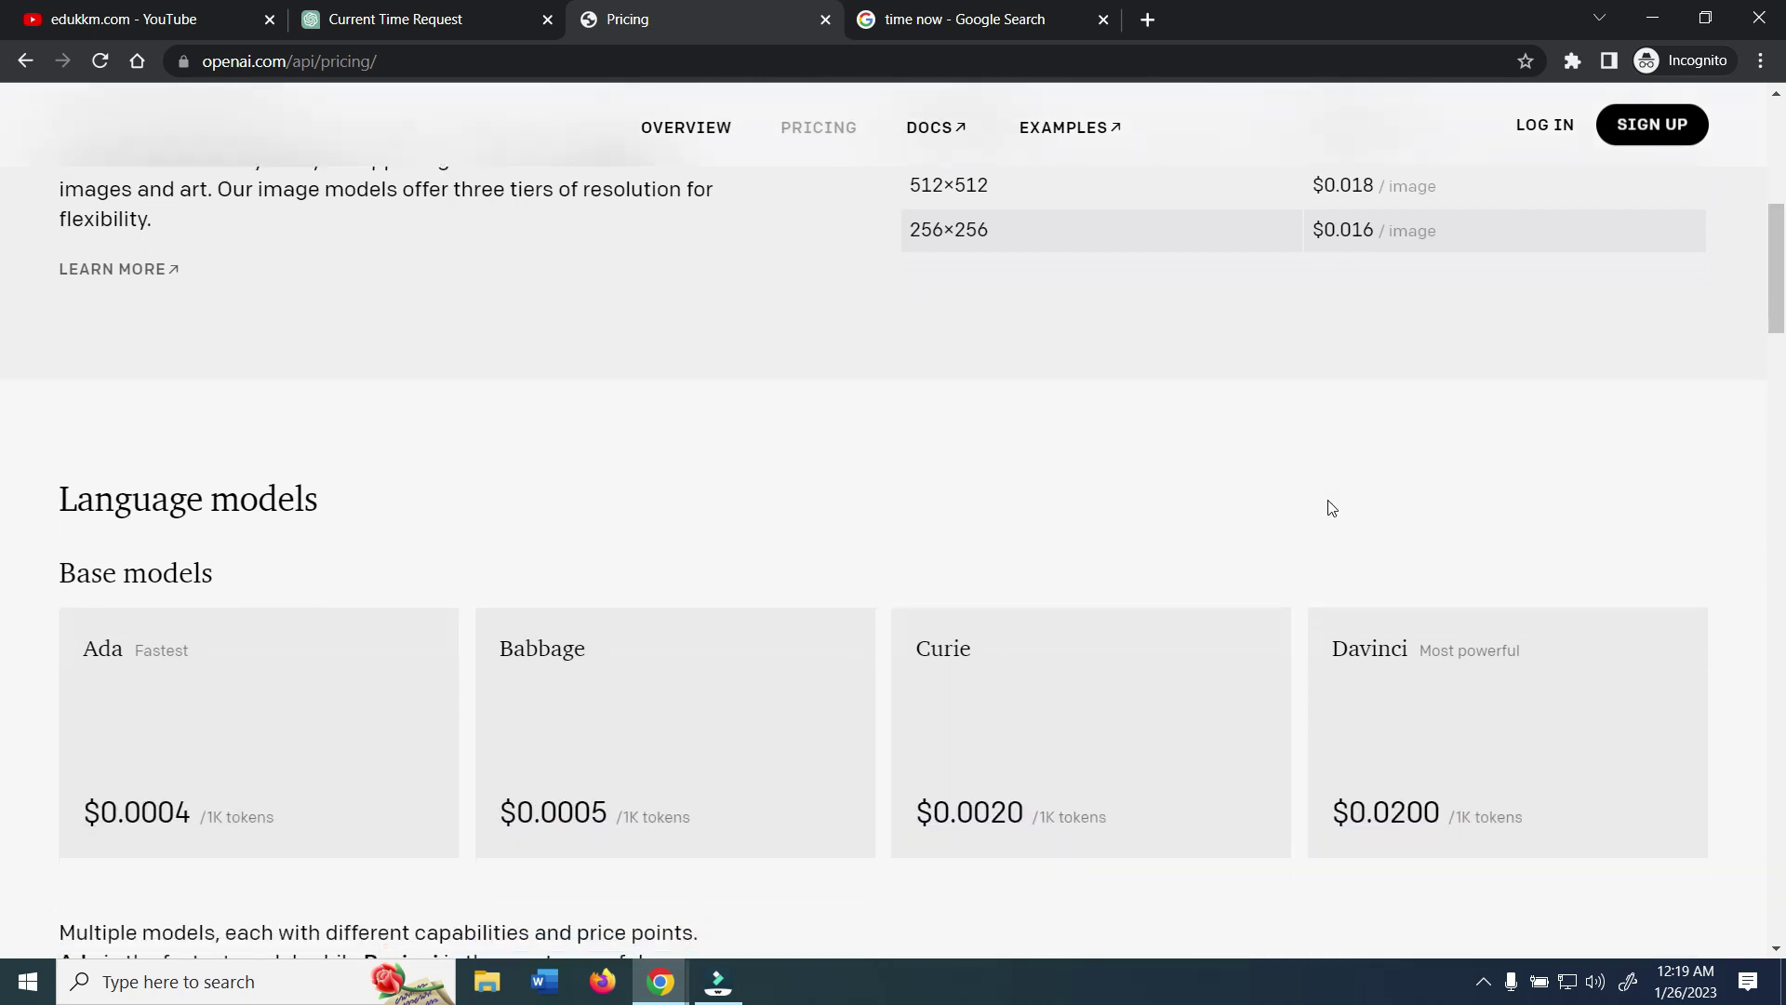
scroll(1331, 508, "down", 1)
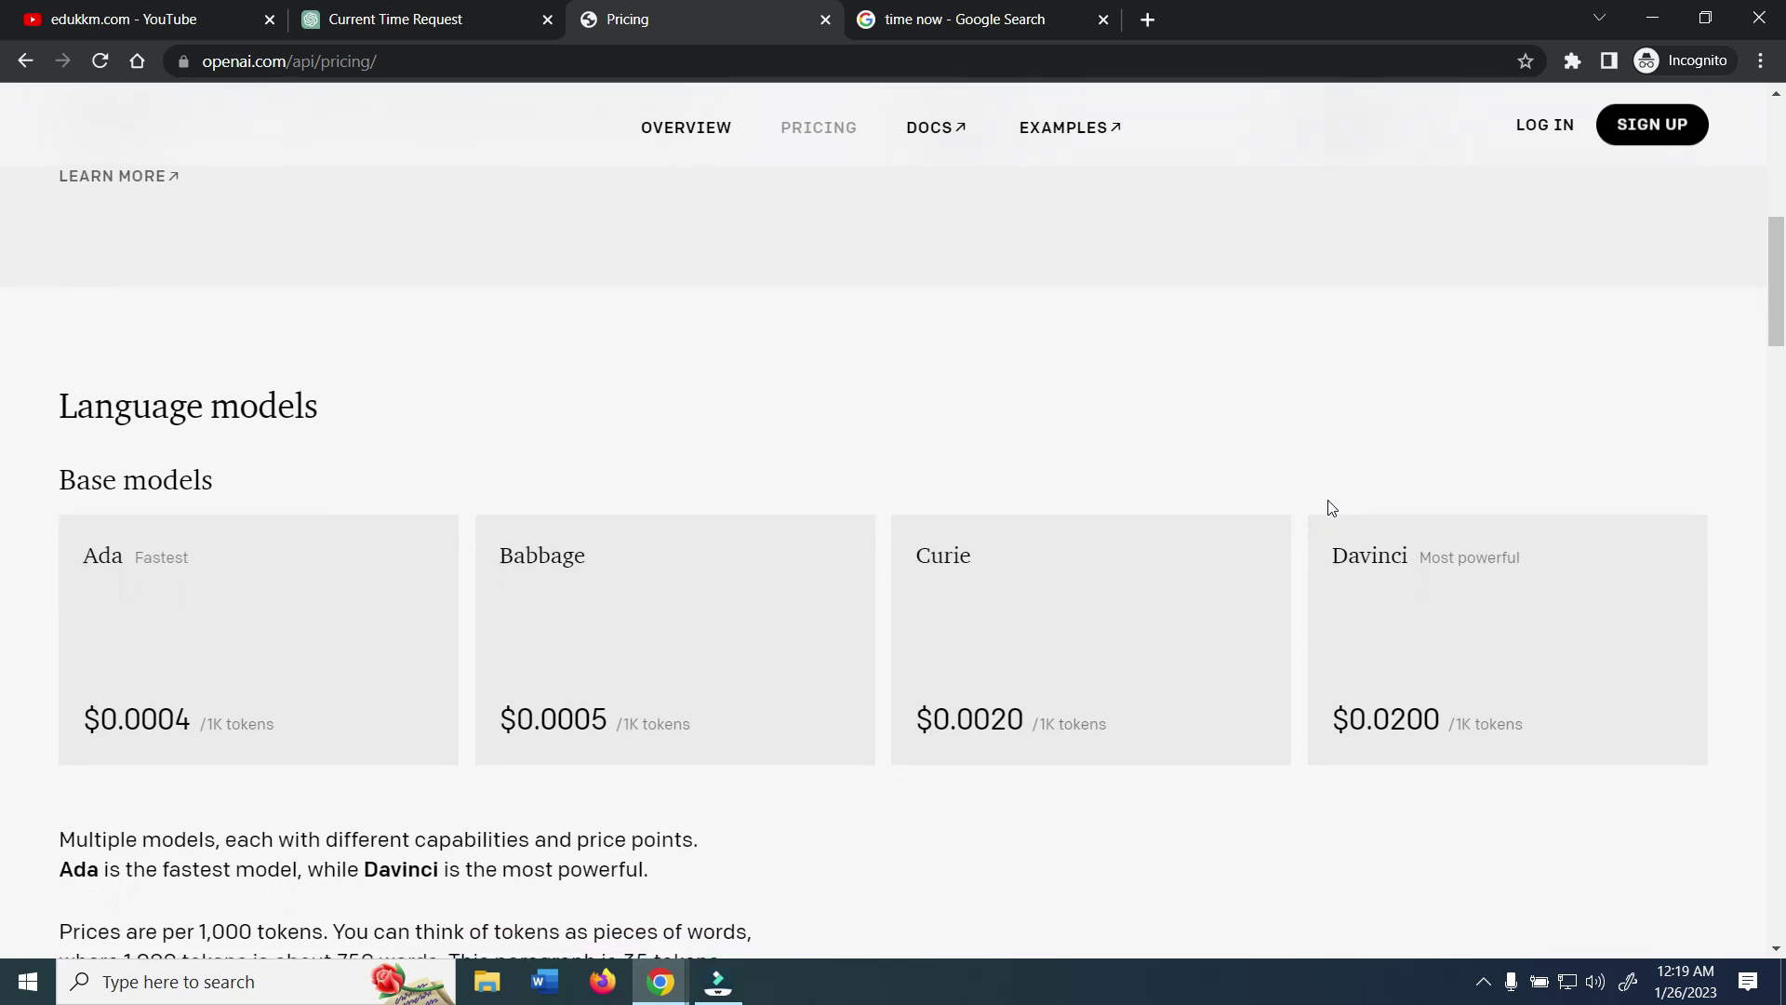
scroll(1331, 507, "down", 1)
scroll(1331, 507, "down", 1)
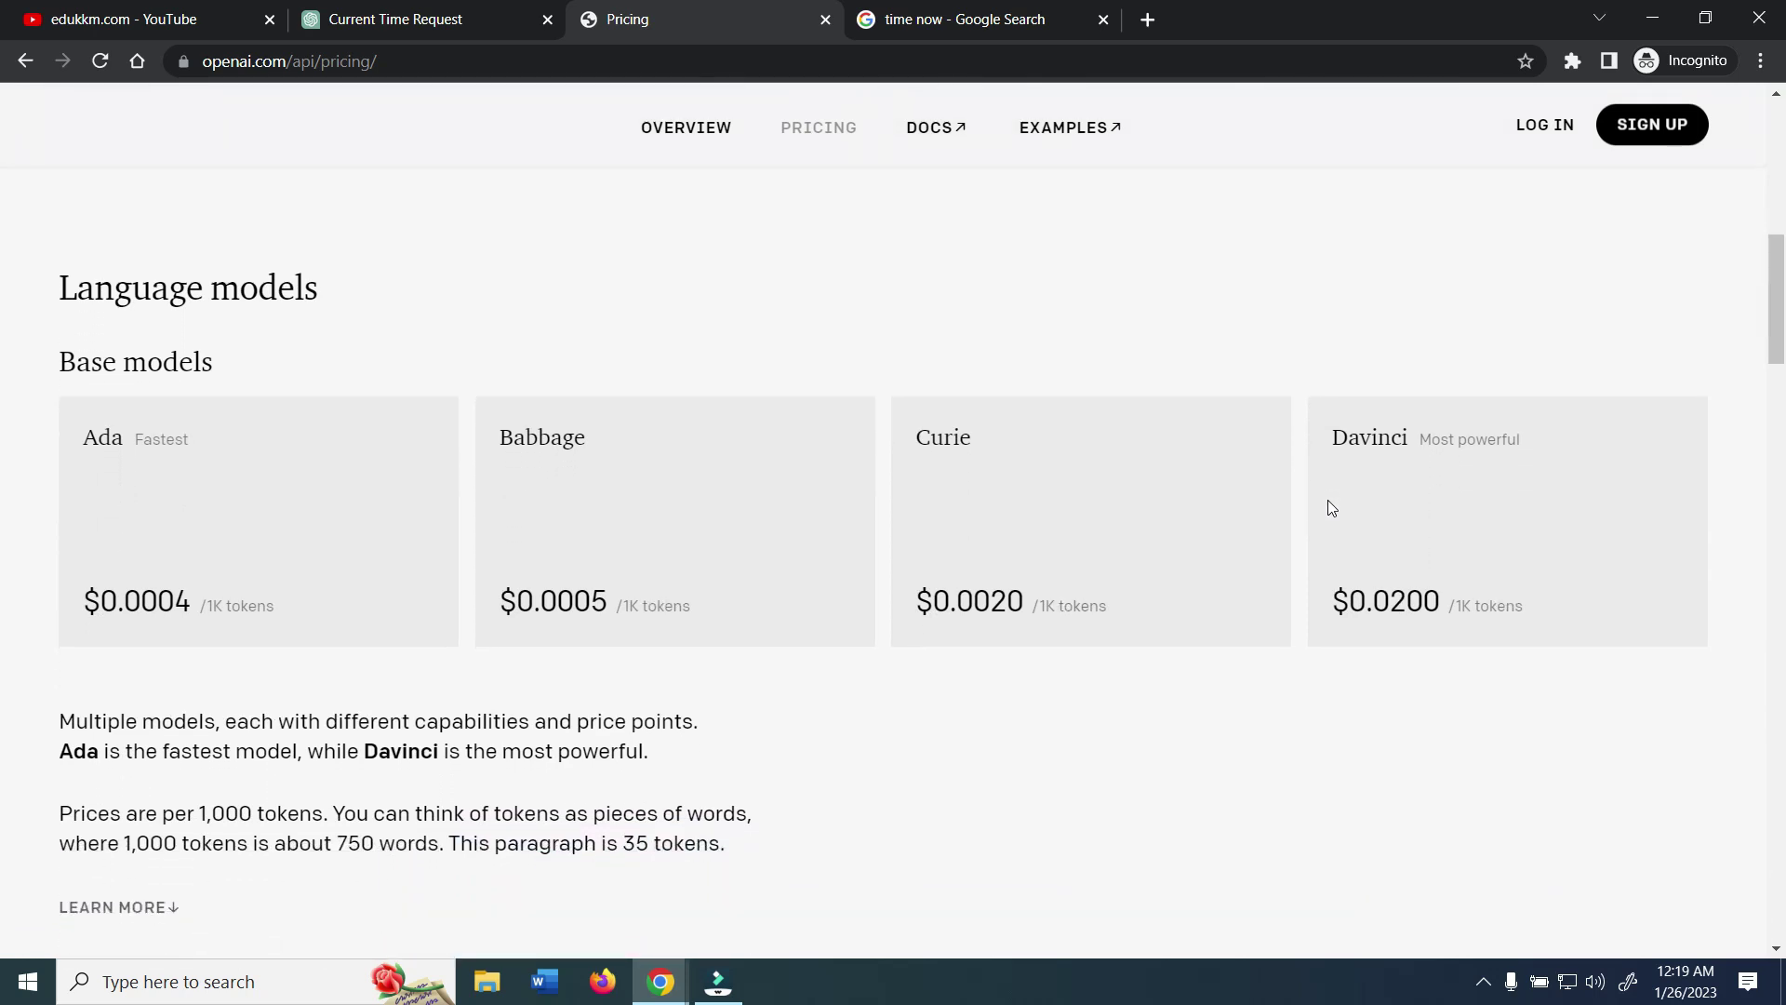
scroll(1332, 508, "down", 1)
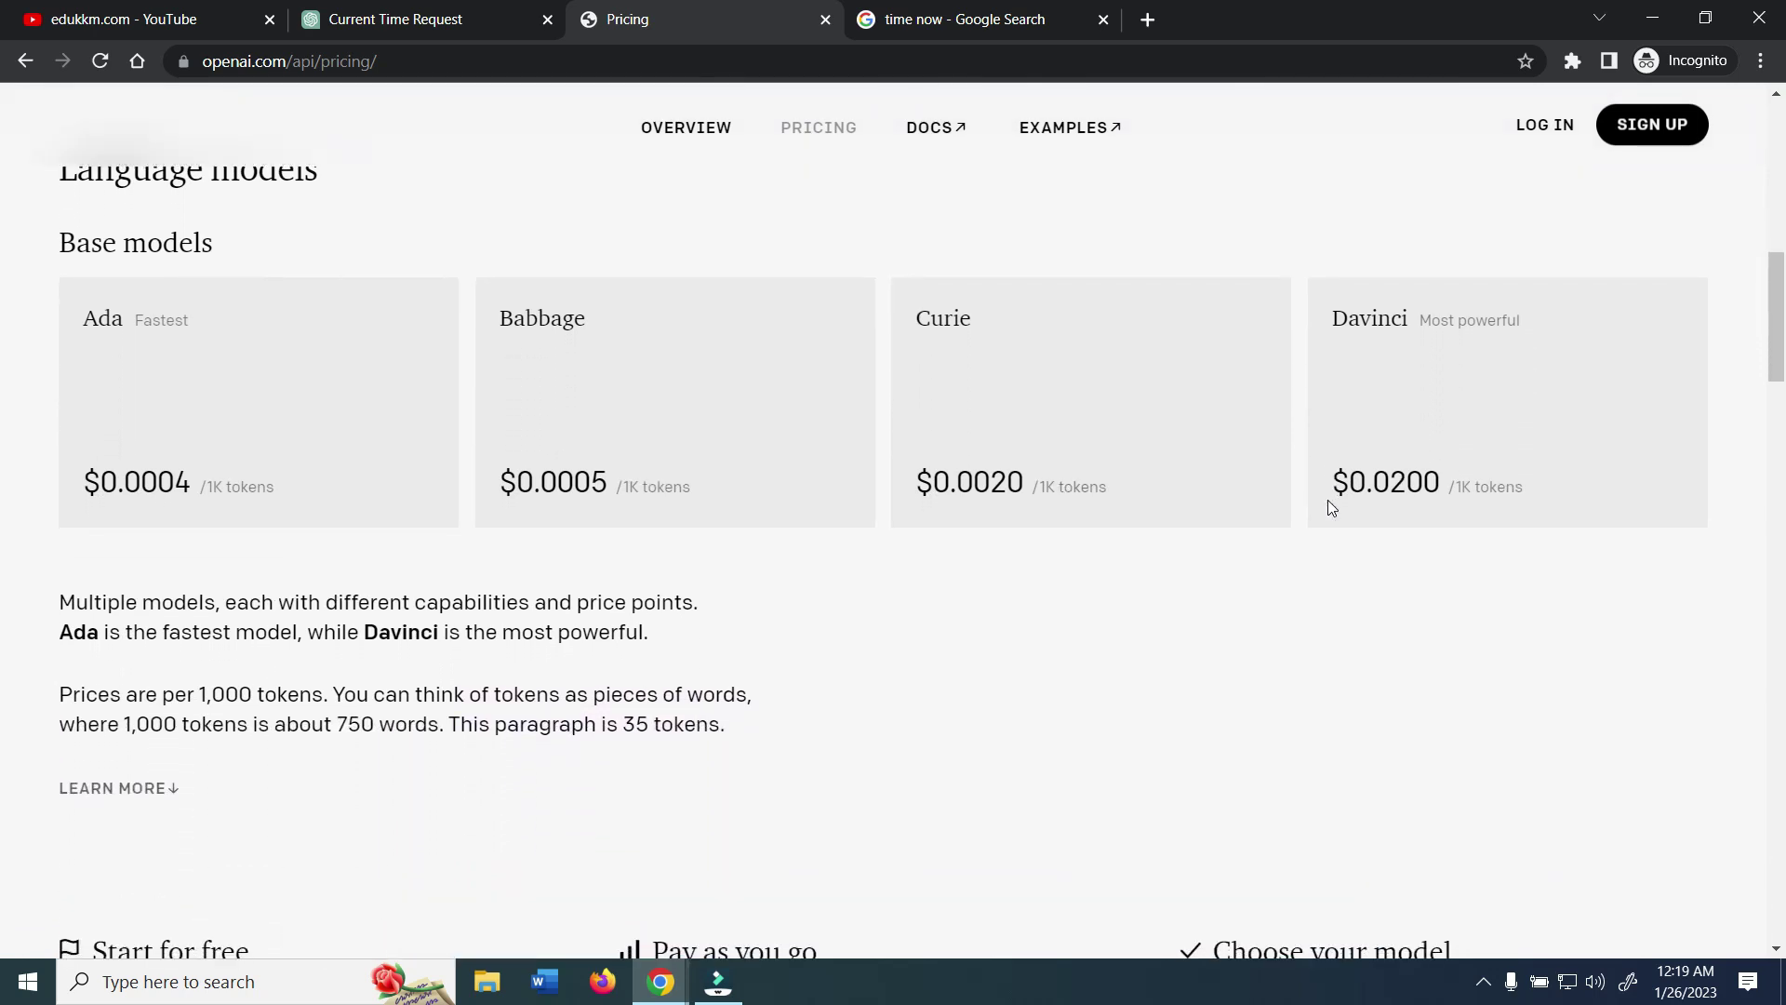
scroll(1331, 508, "down", 1)
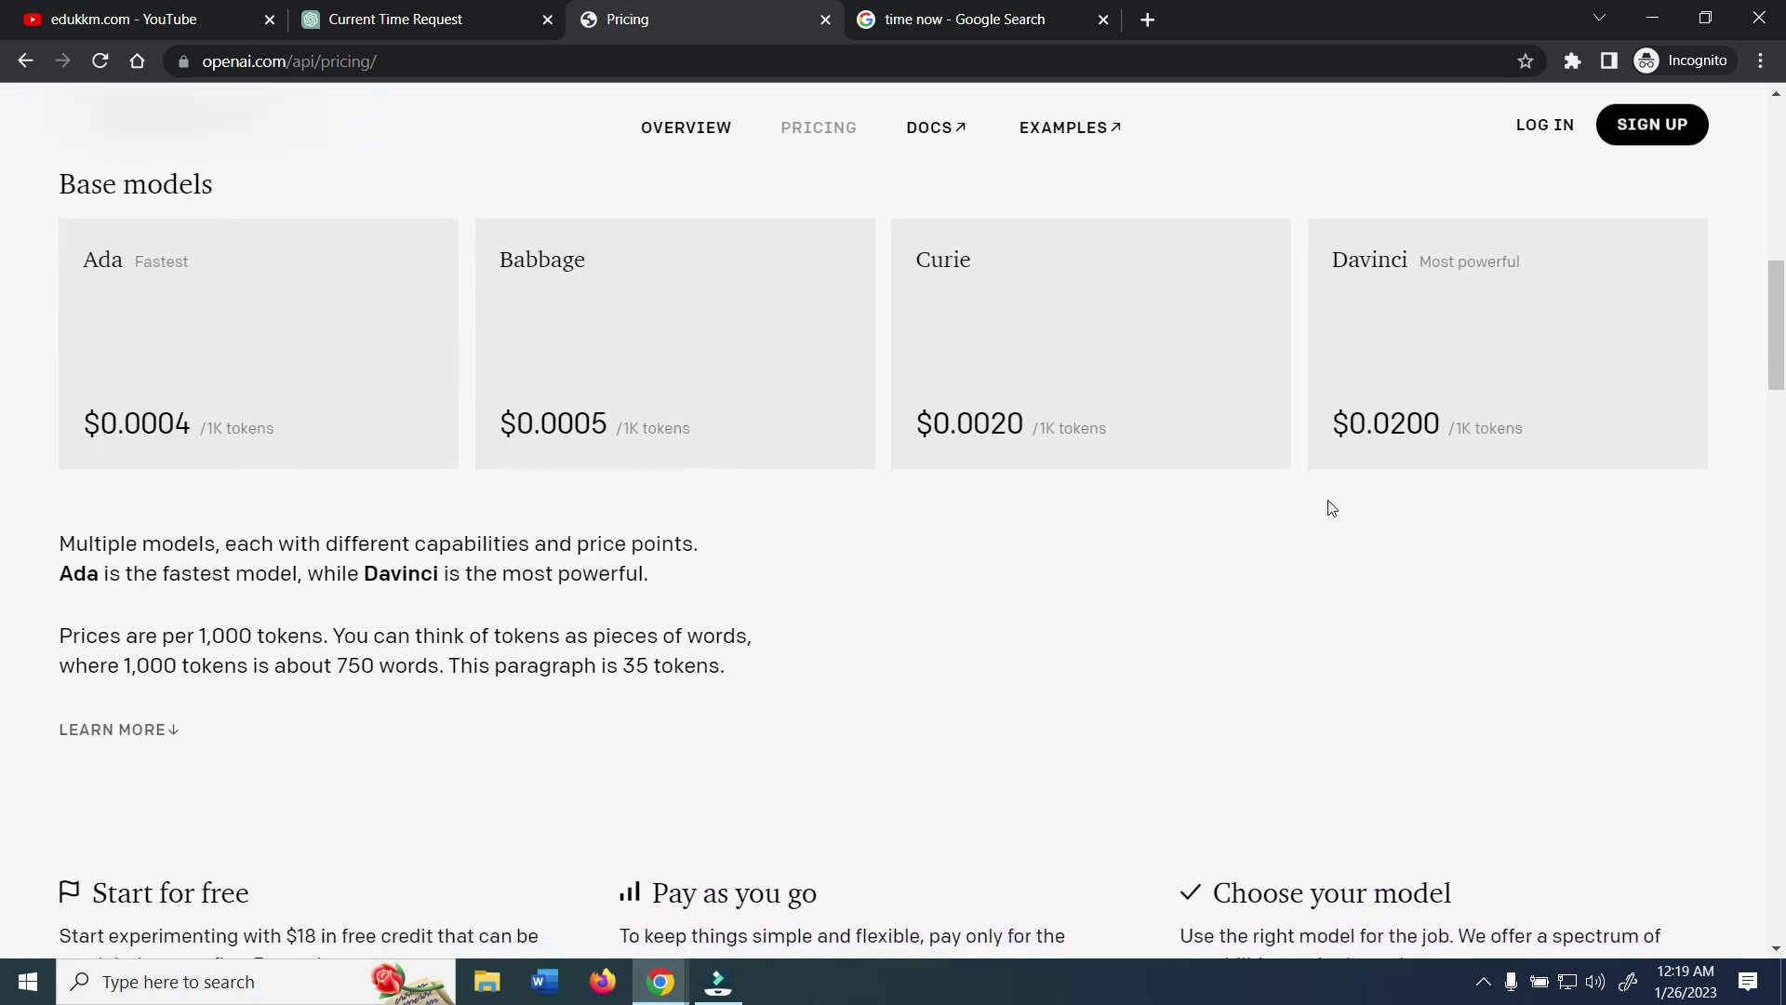
scroll(1331, 508, "down", 2)
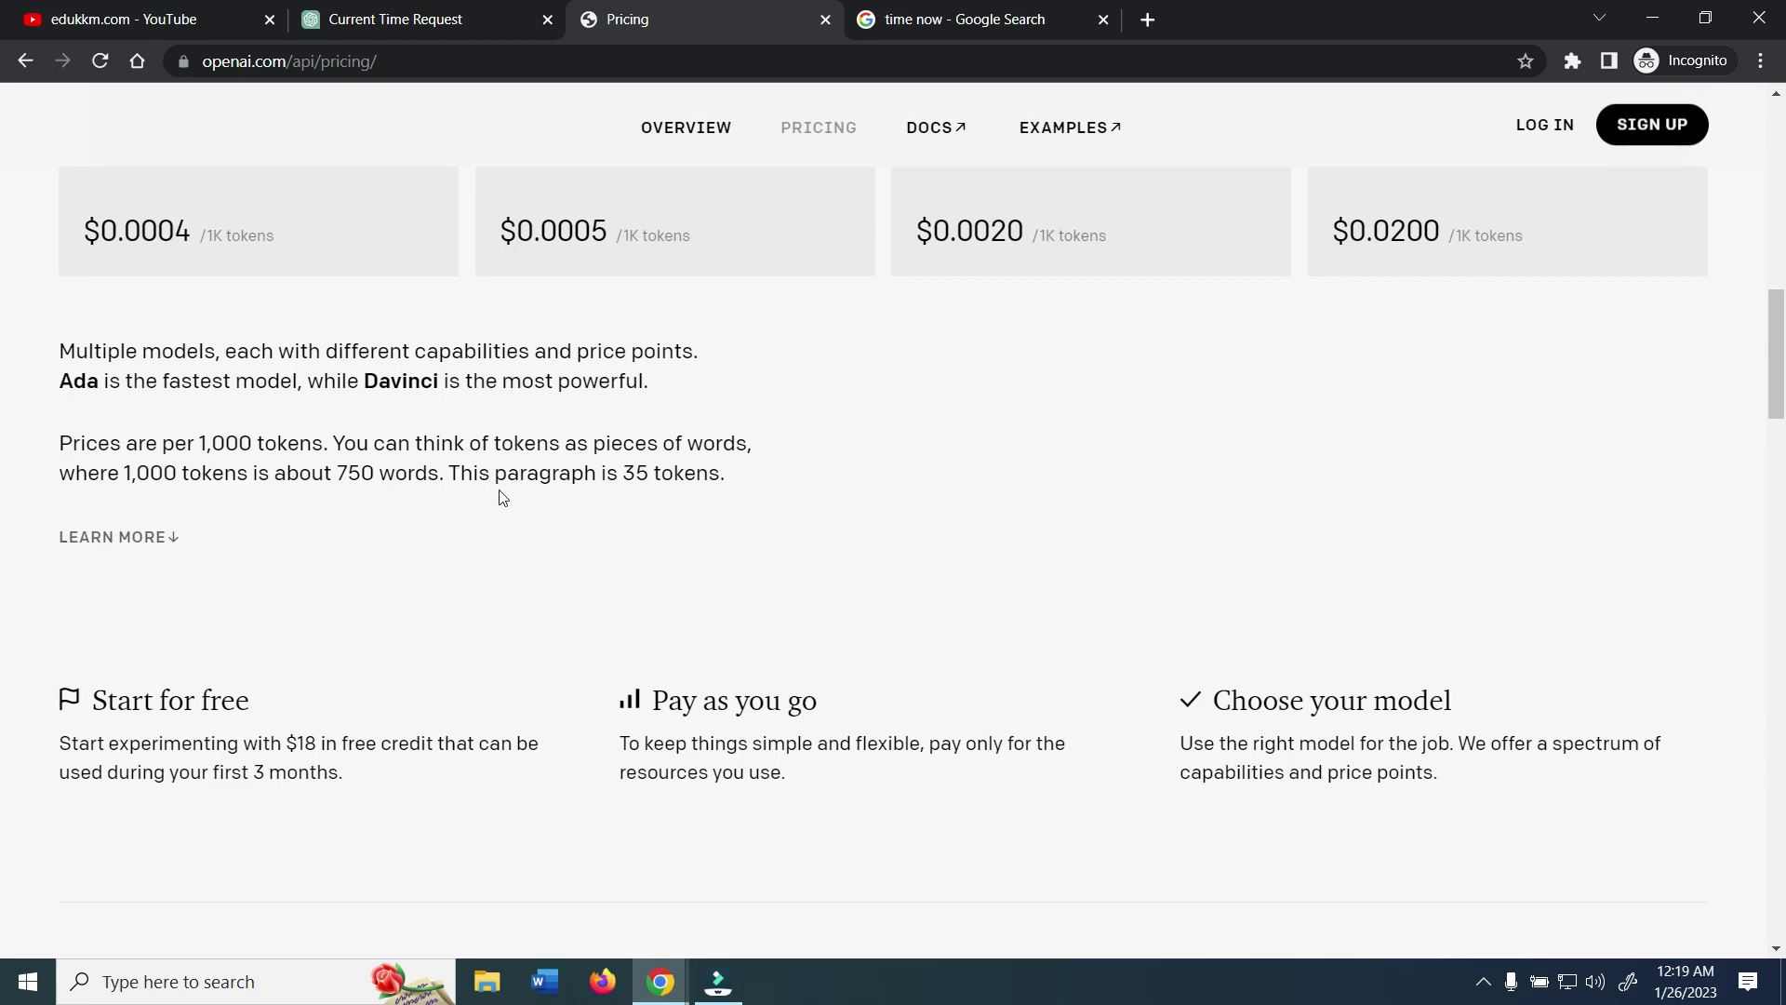
scroll(503, 498, "down", 9)
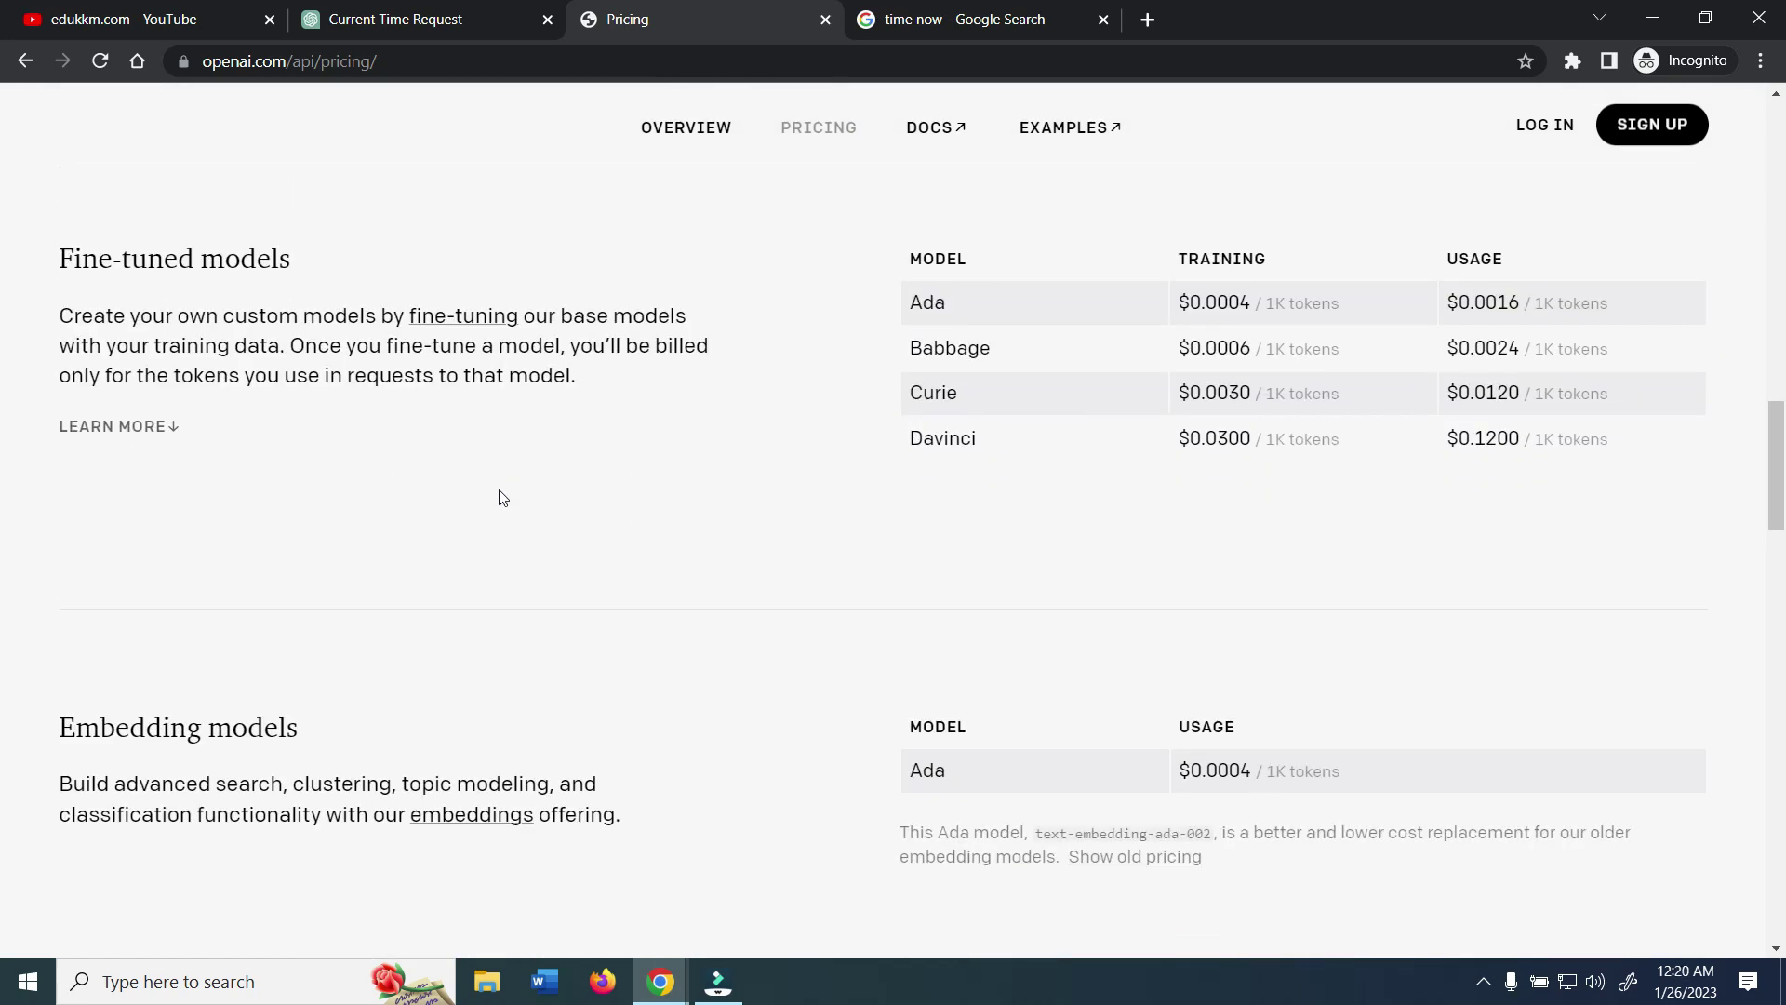
Step: Scroll through the Fine-tuned, Embedding, Usage quotas and FAQ sections, then back up
scroll(502, 498, "down", 3)
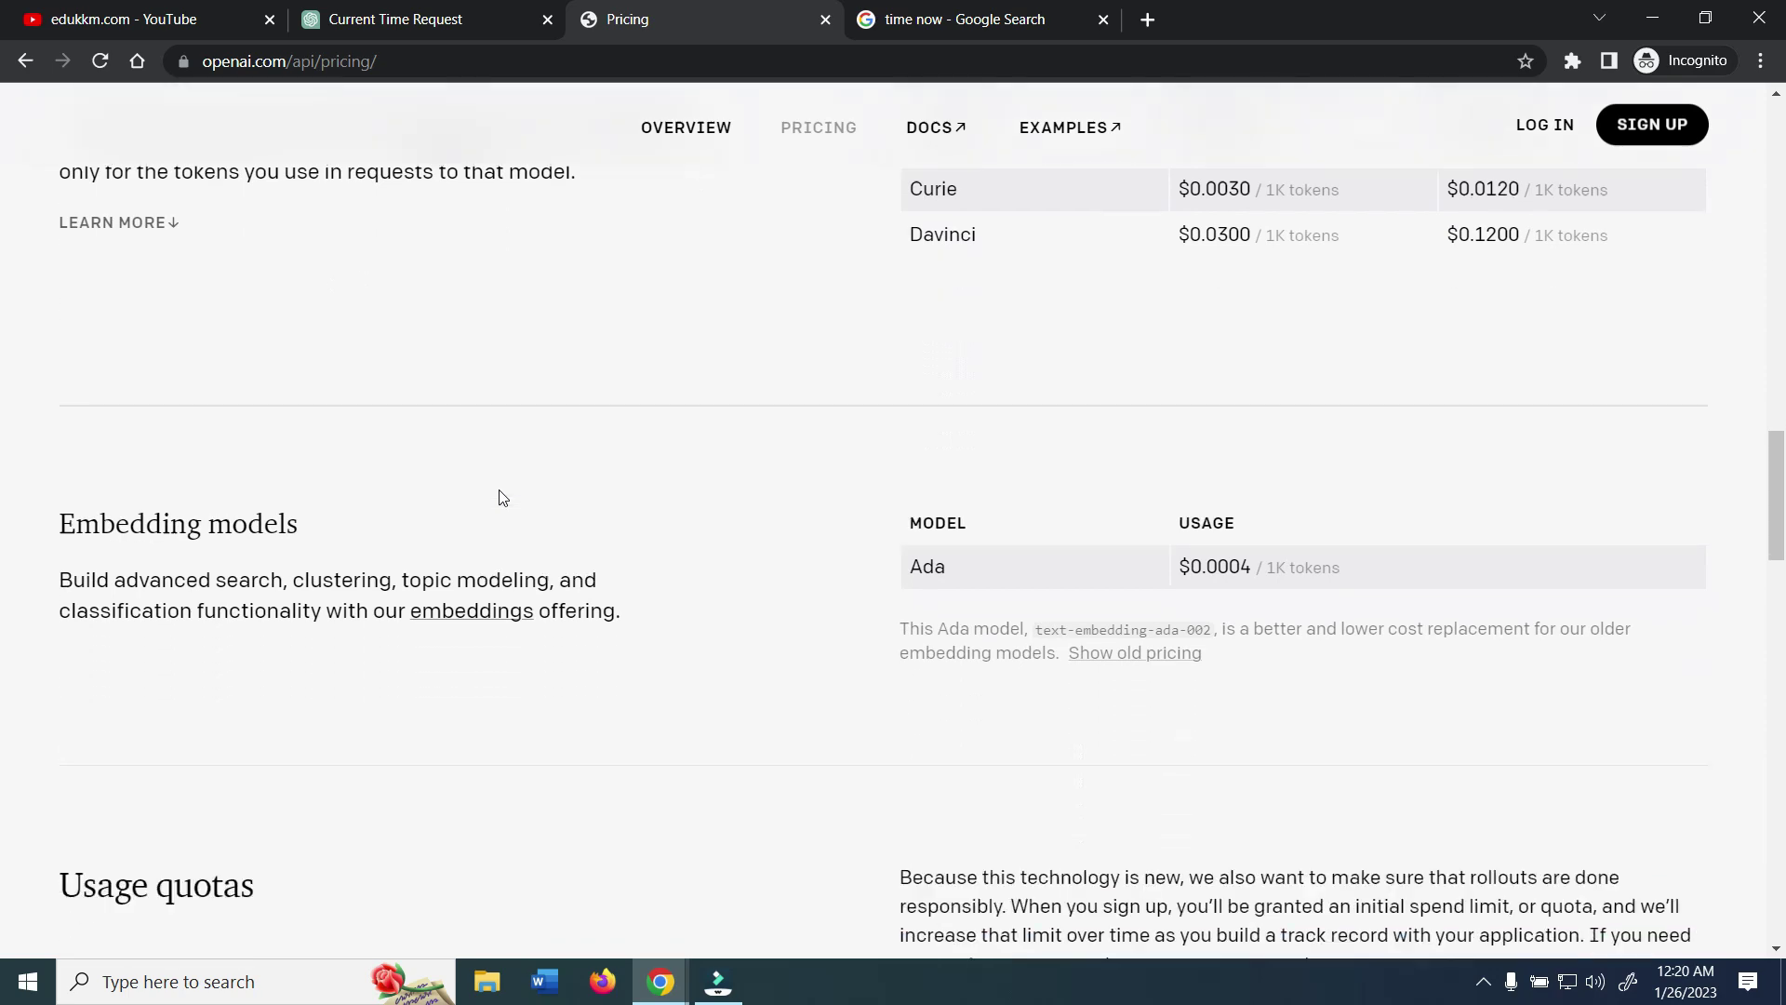
scroll(502, 497, "up", 3)
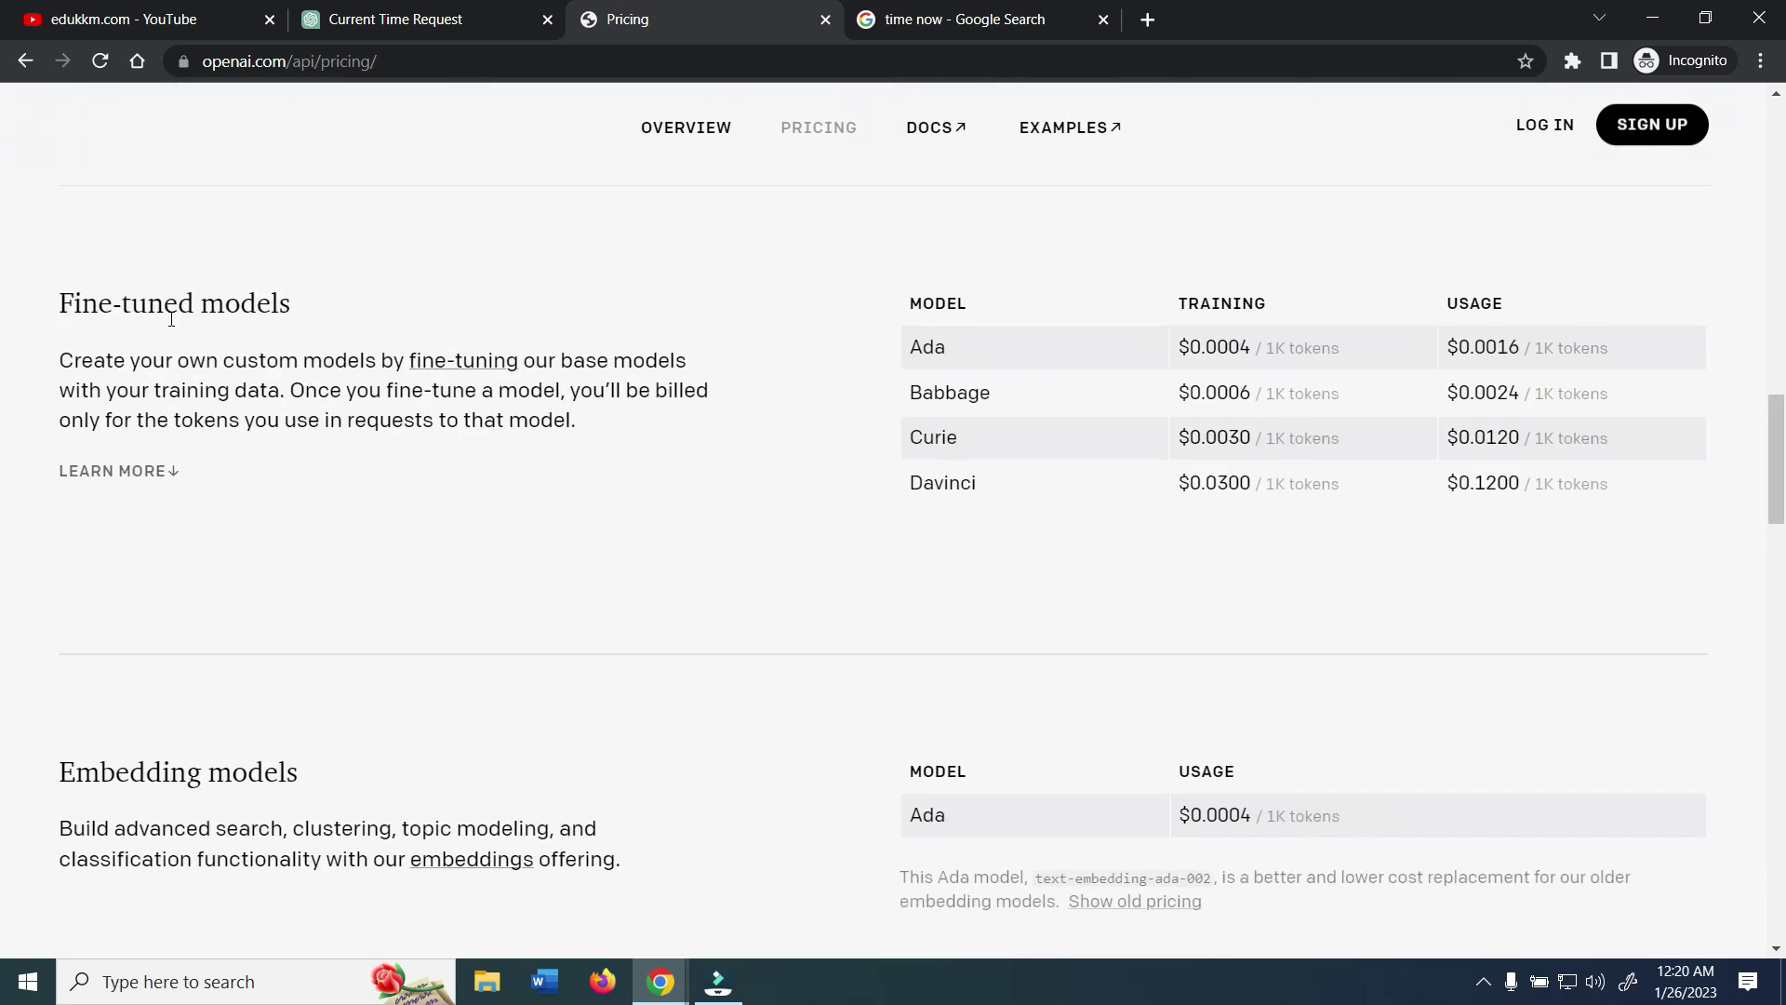
scroll(577, 606, "down", 3)
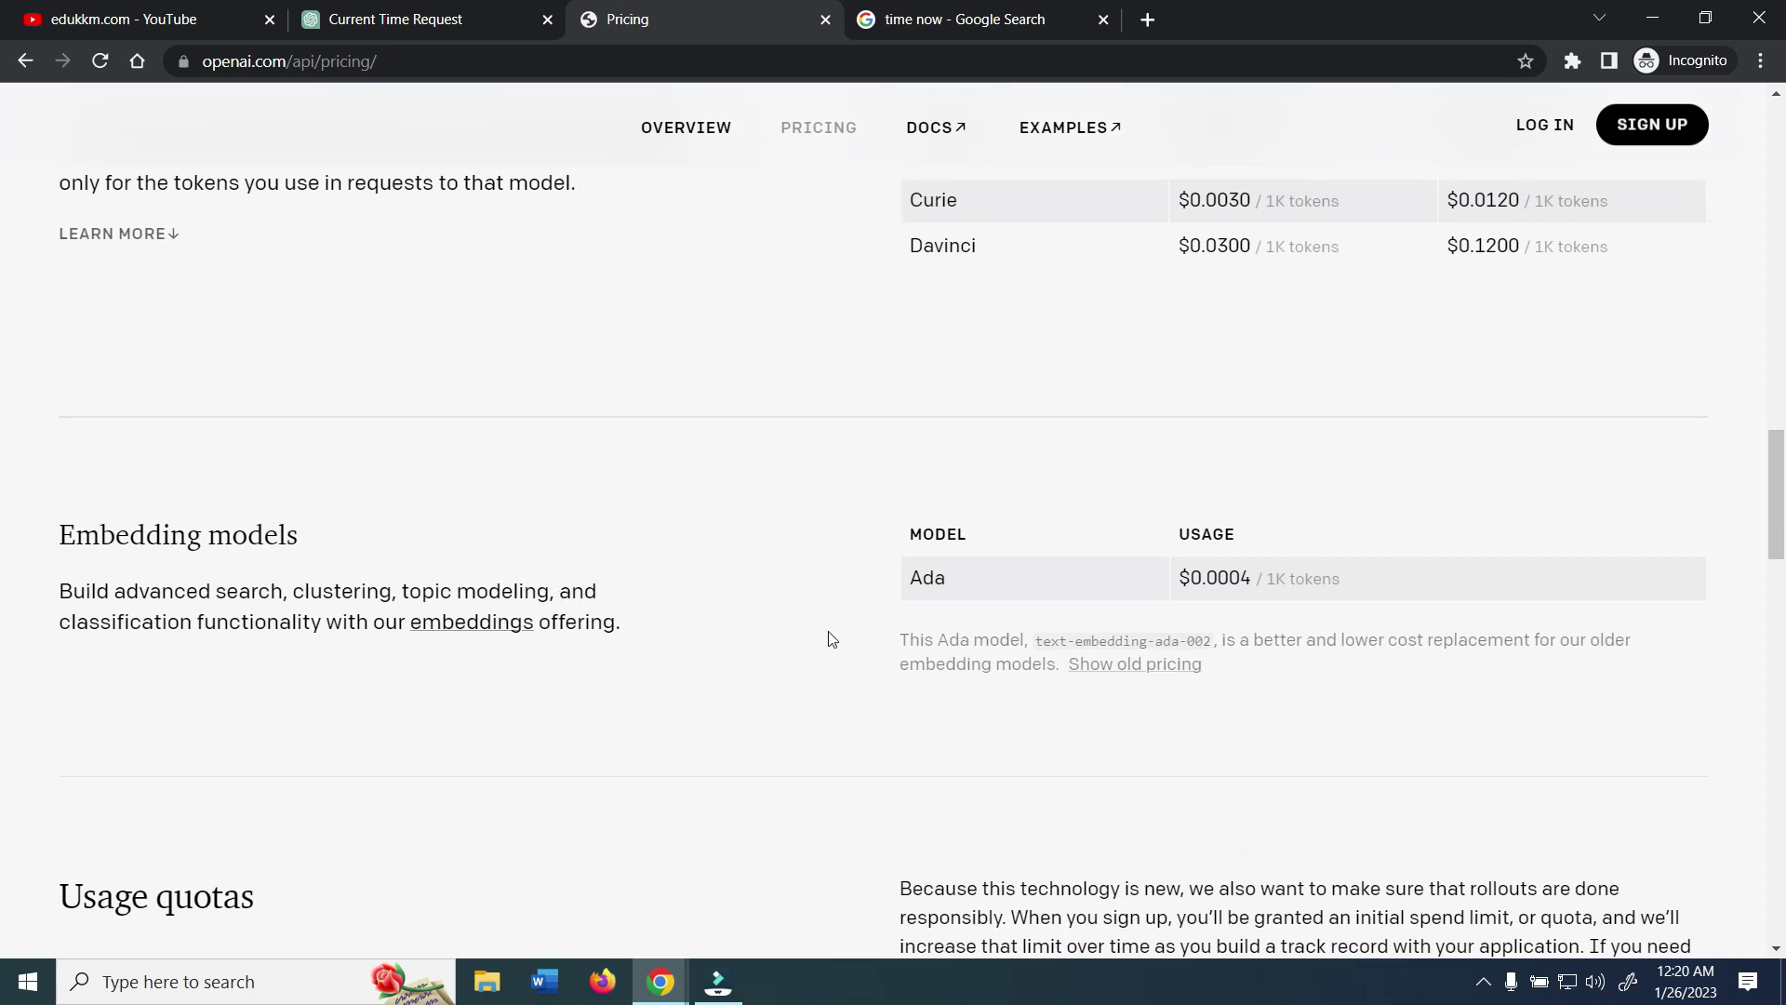
scroll(830, 639, "down", 1)
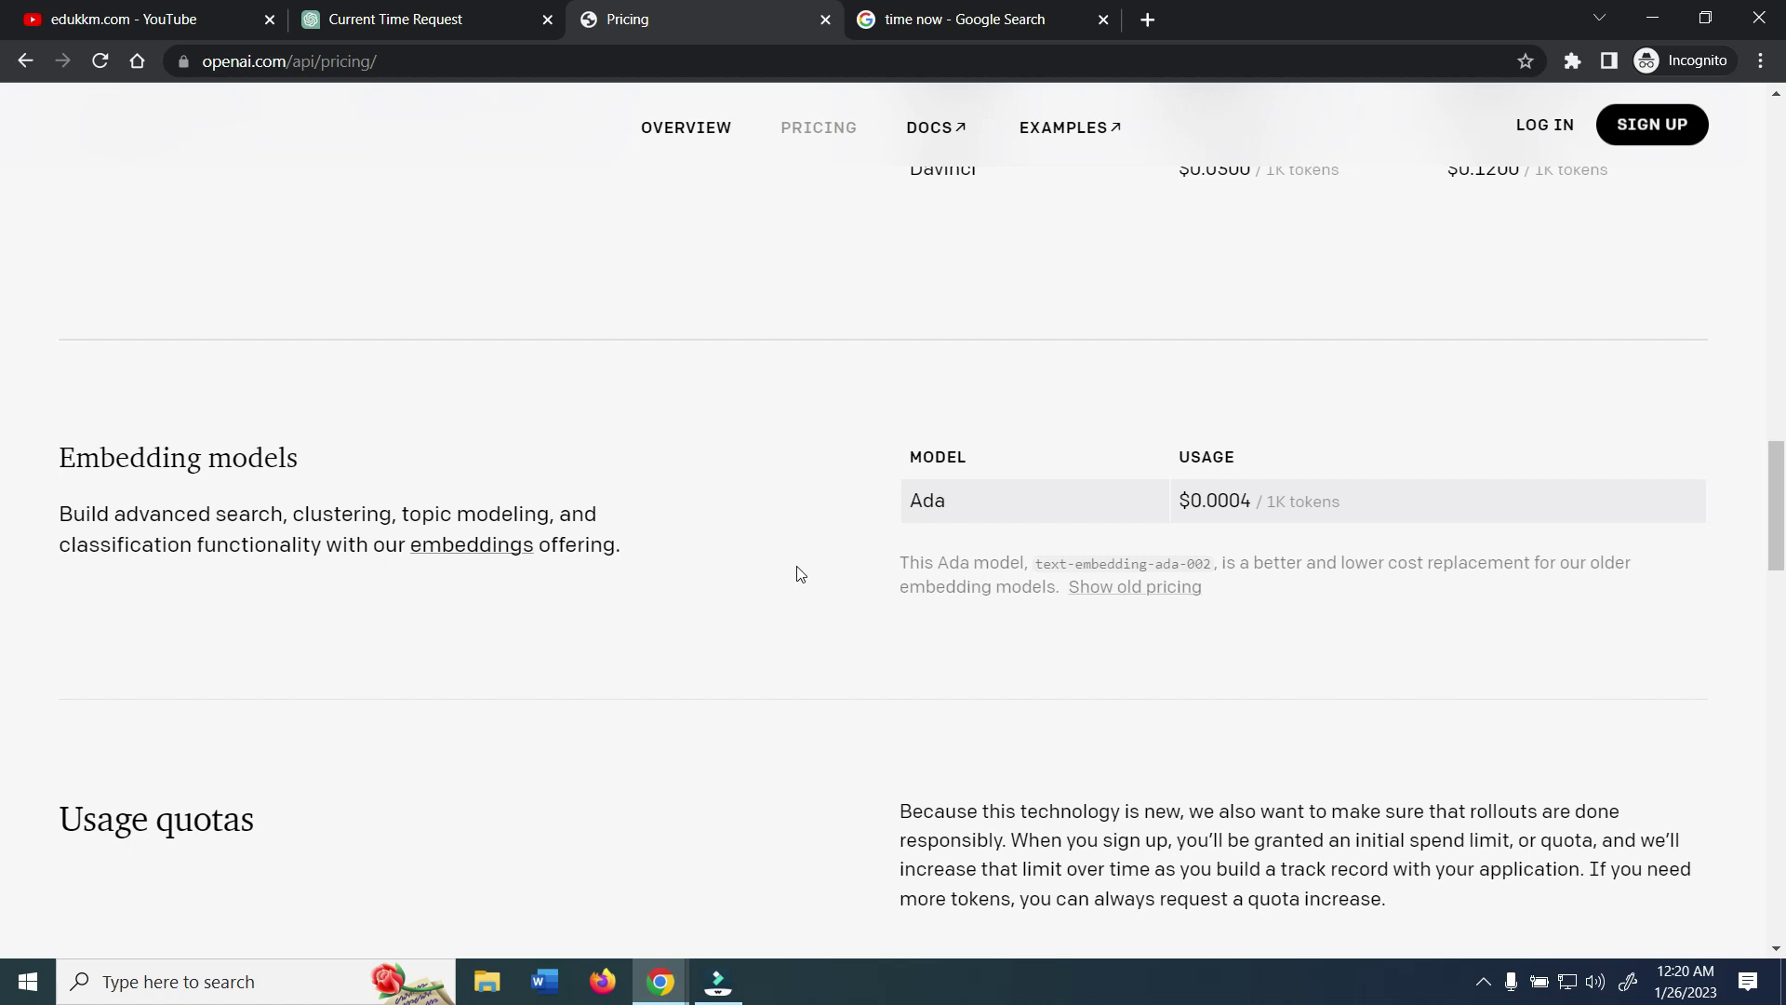
scroll(800, 573, "down", 5)
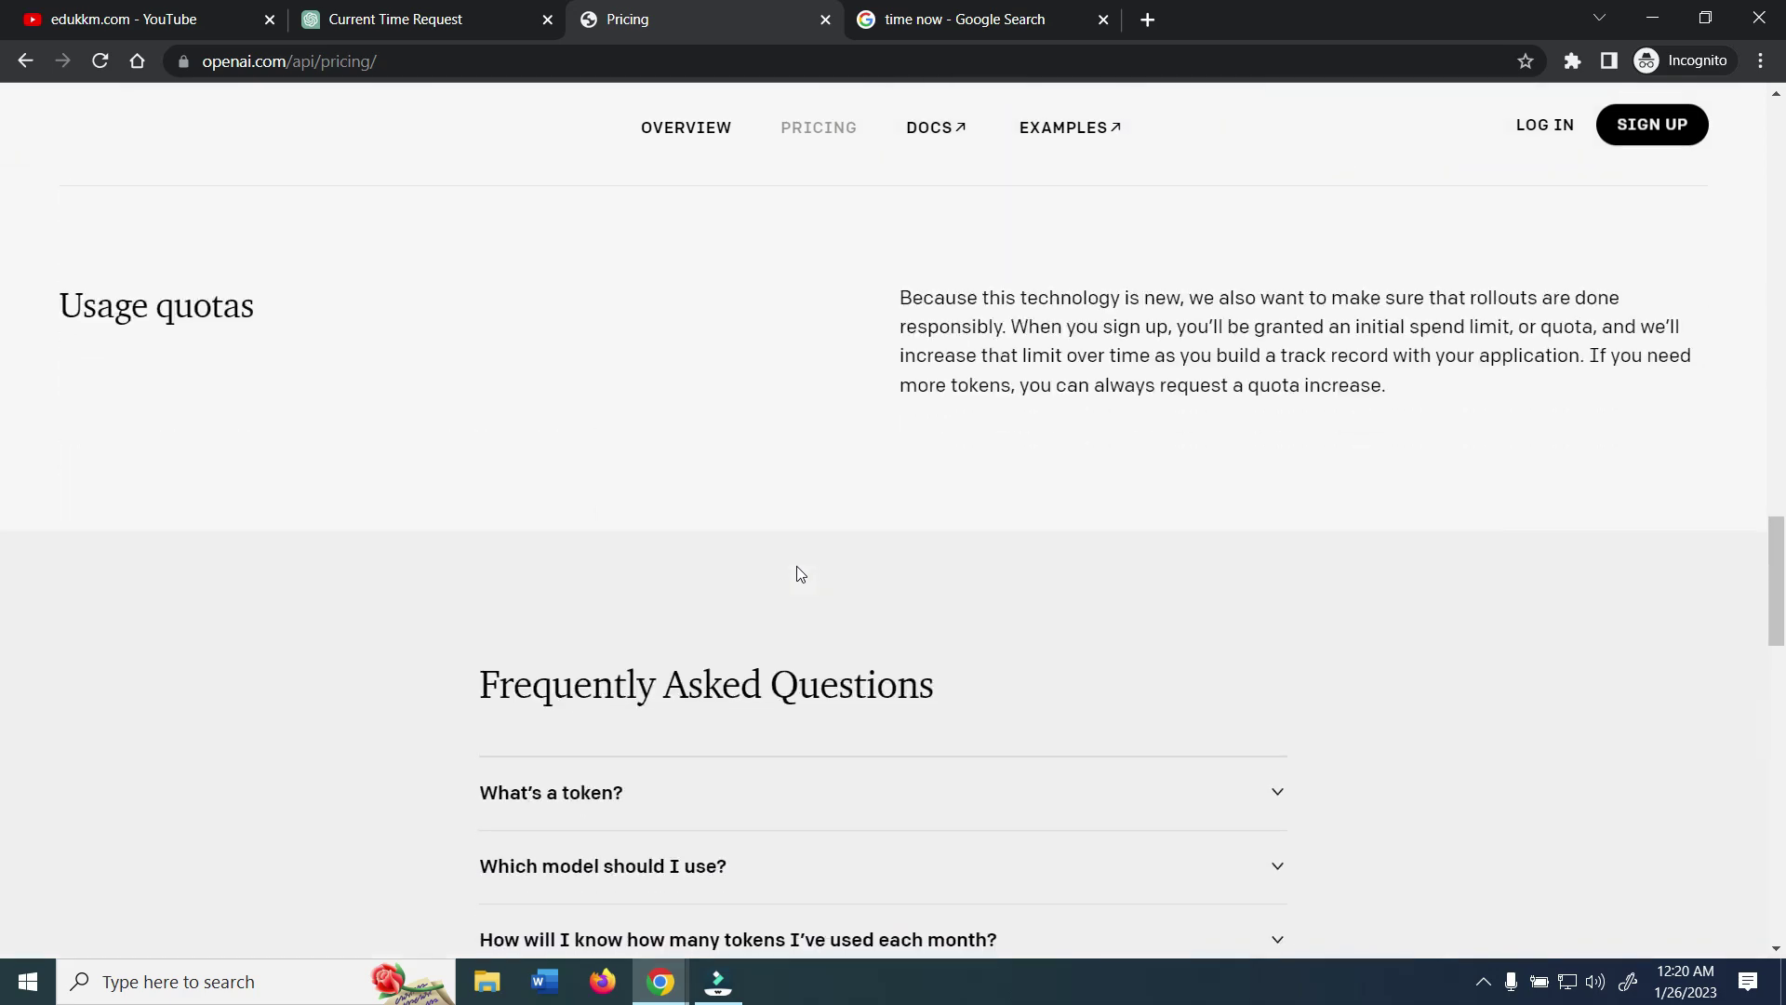
scroll(800, 574, "up", 20)
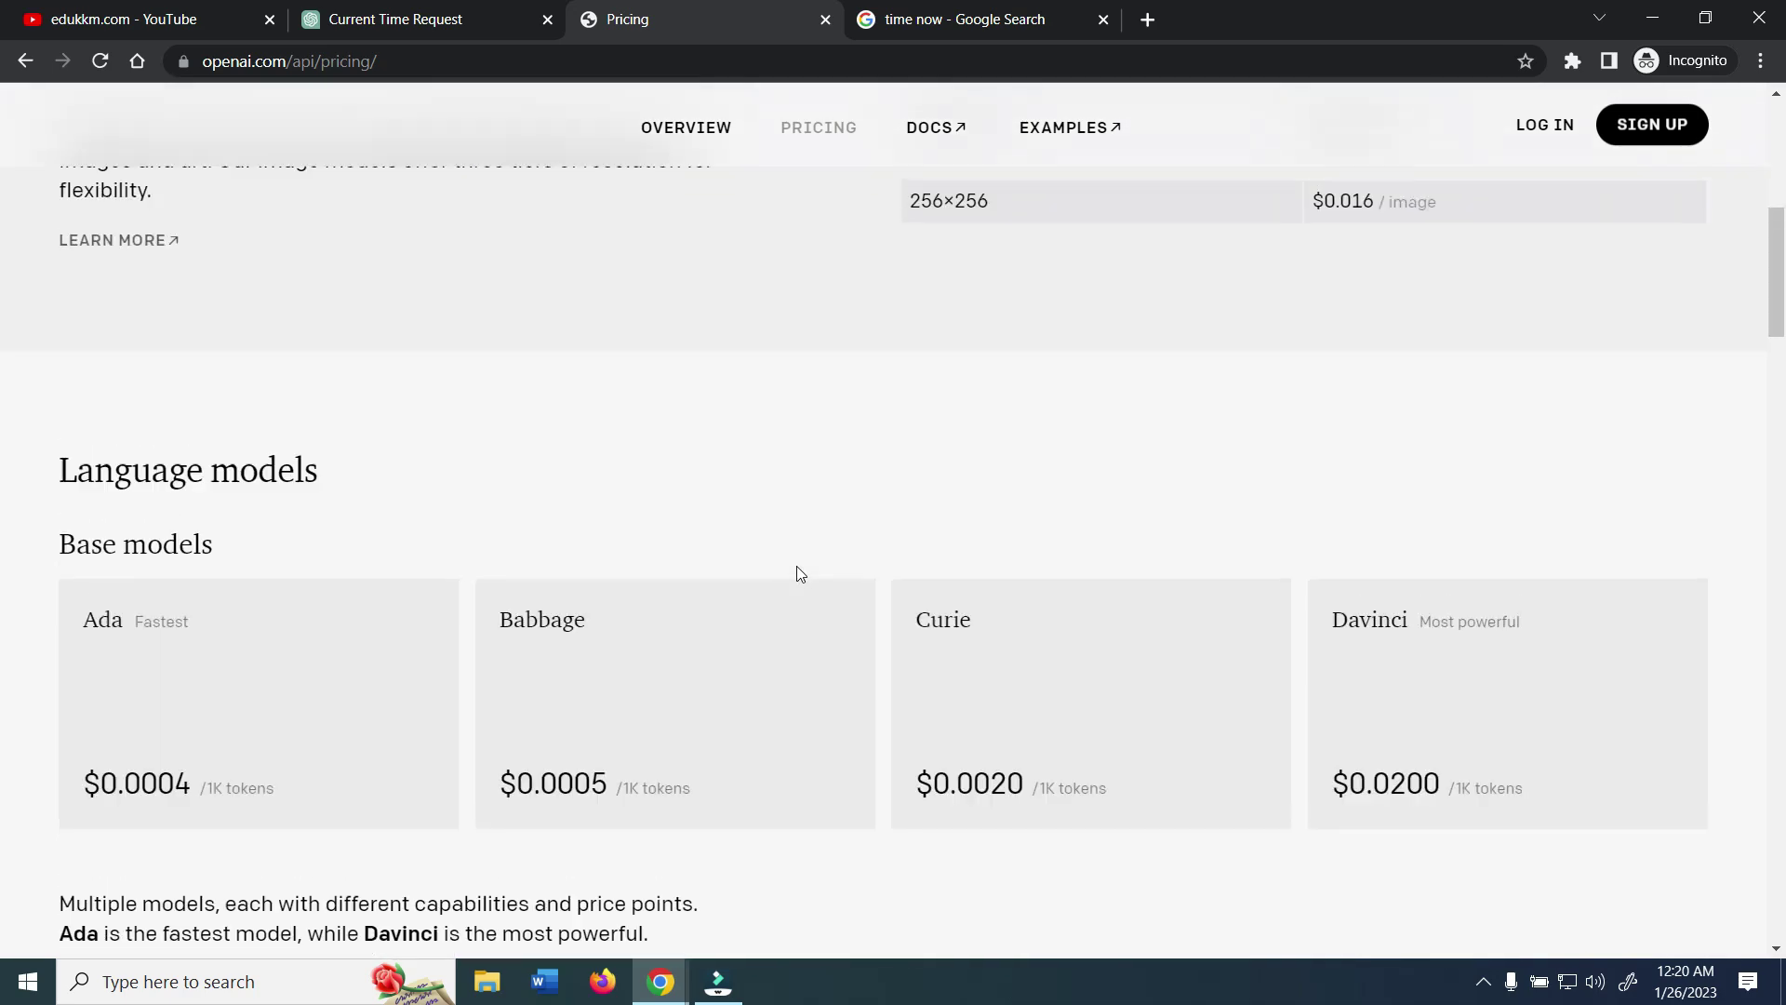
scroll(800, 574, "up", 10)
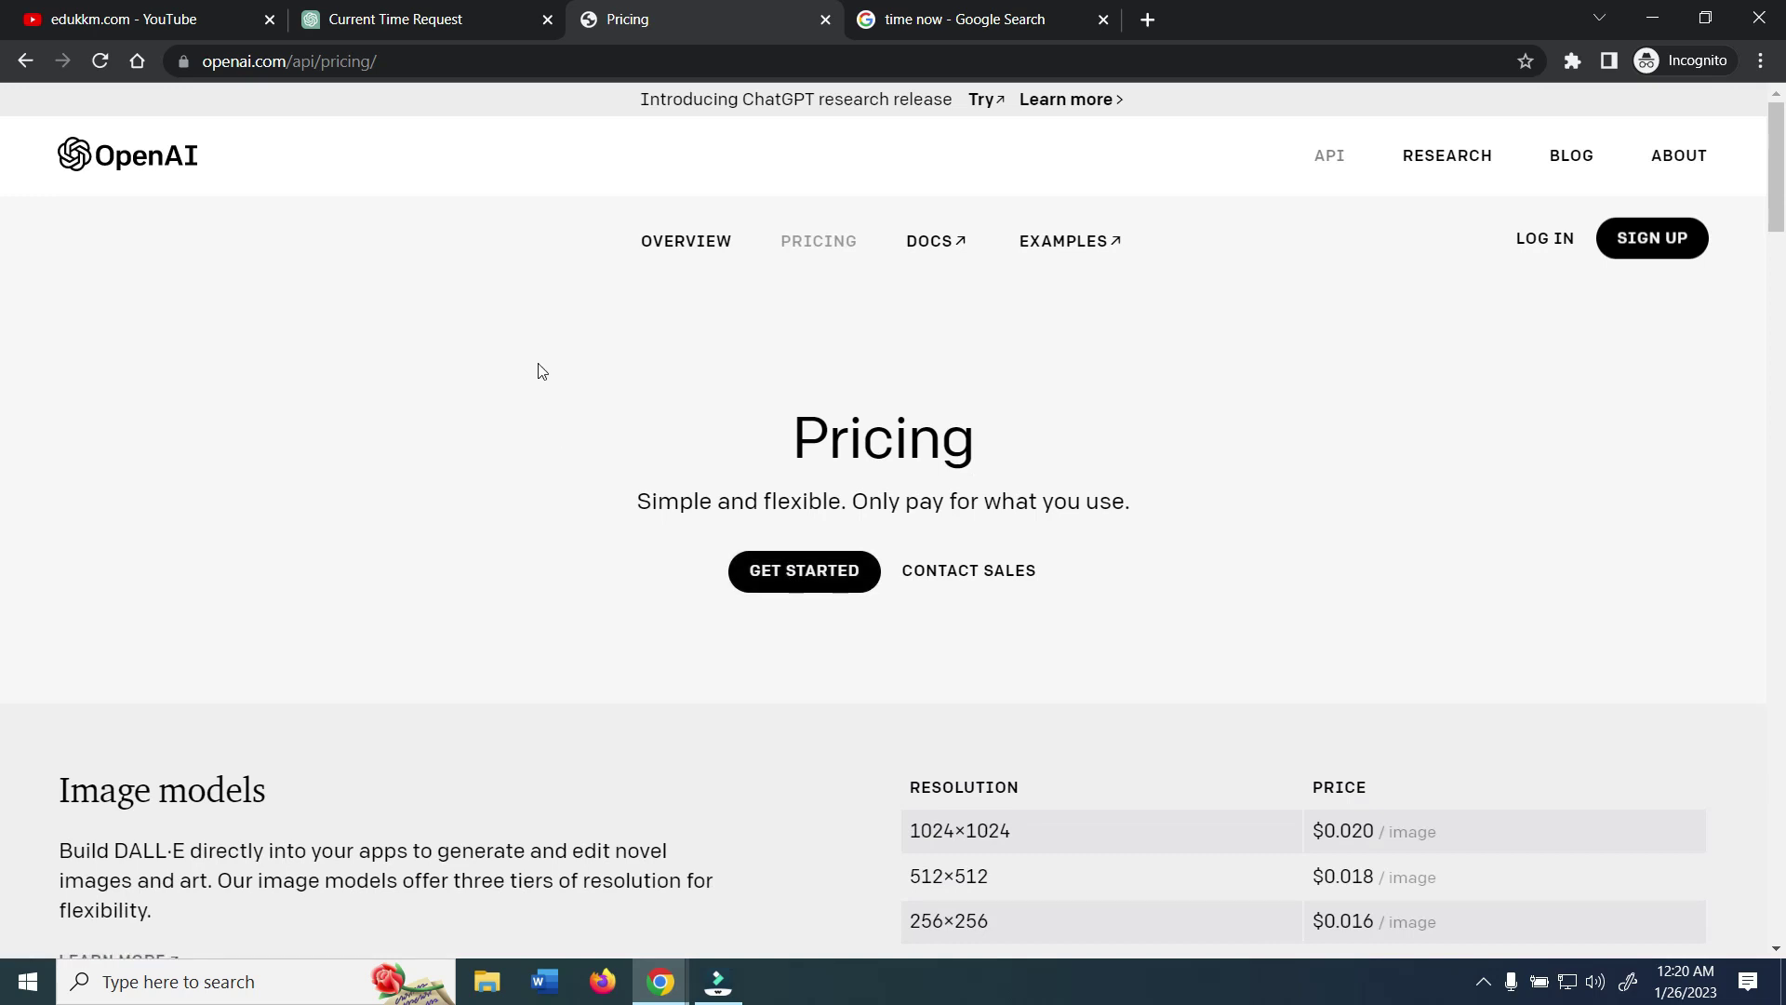
Step: Bring the video editor to the front and pick an entry from its recording options
left_click(712, 994)
left_click(427, 119)
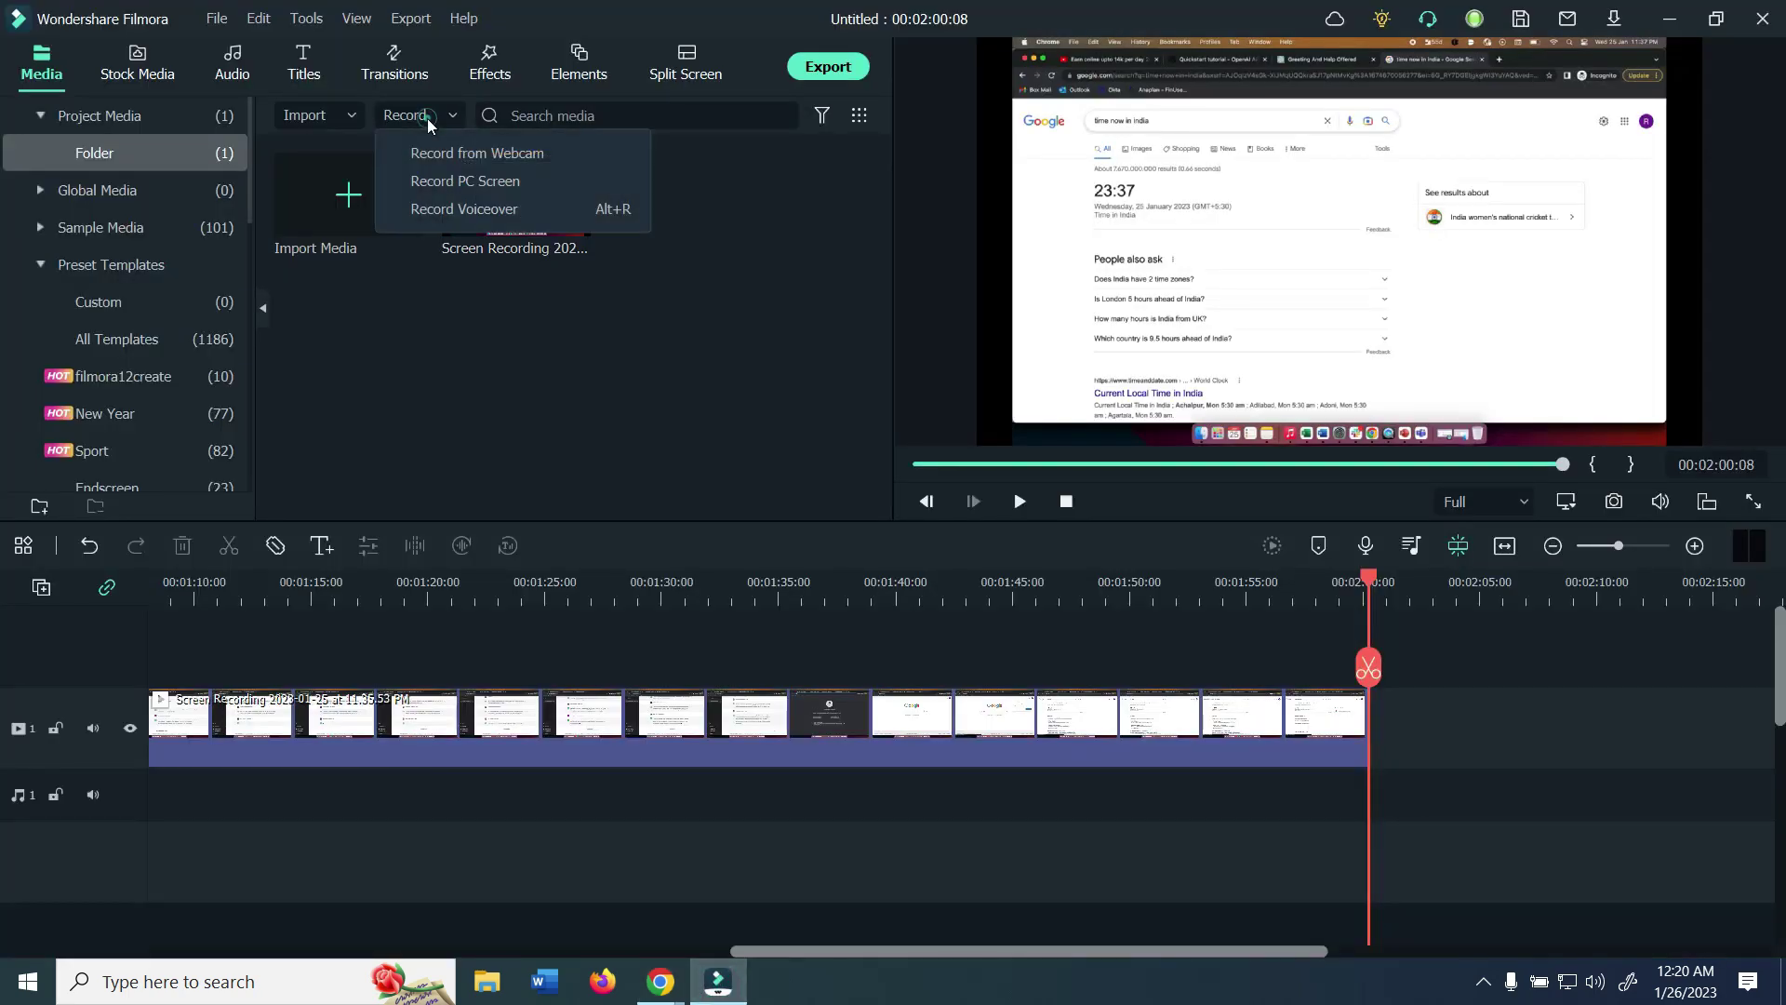
left_click(441, 183)
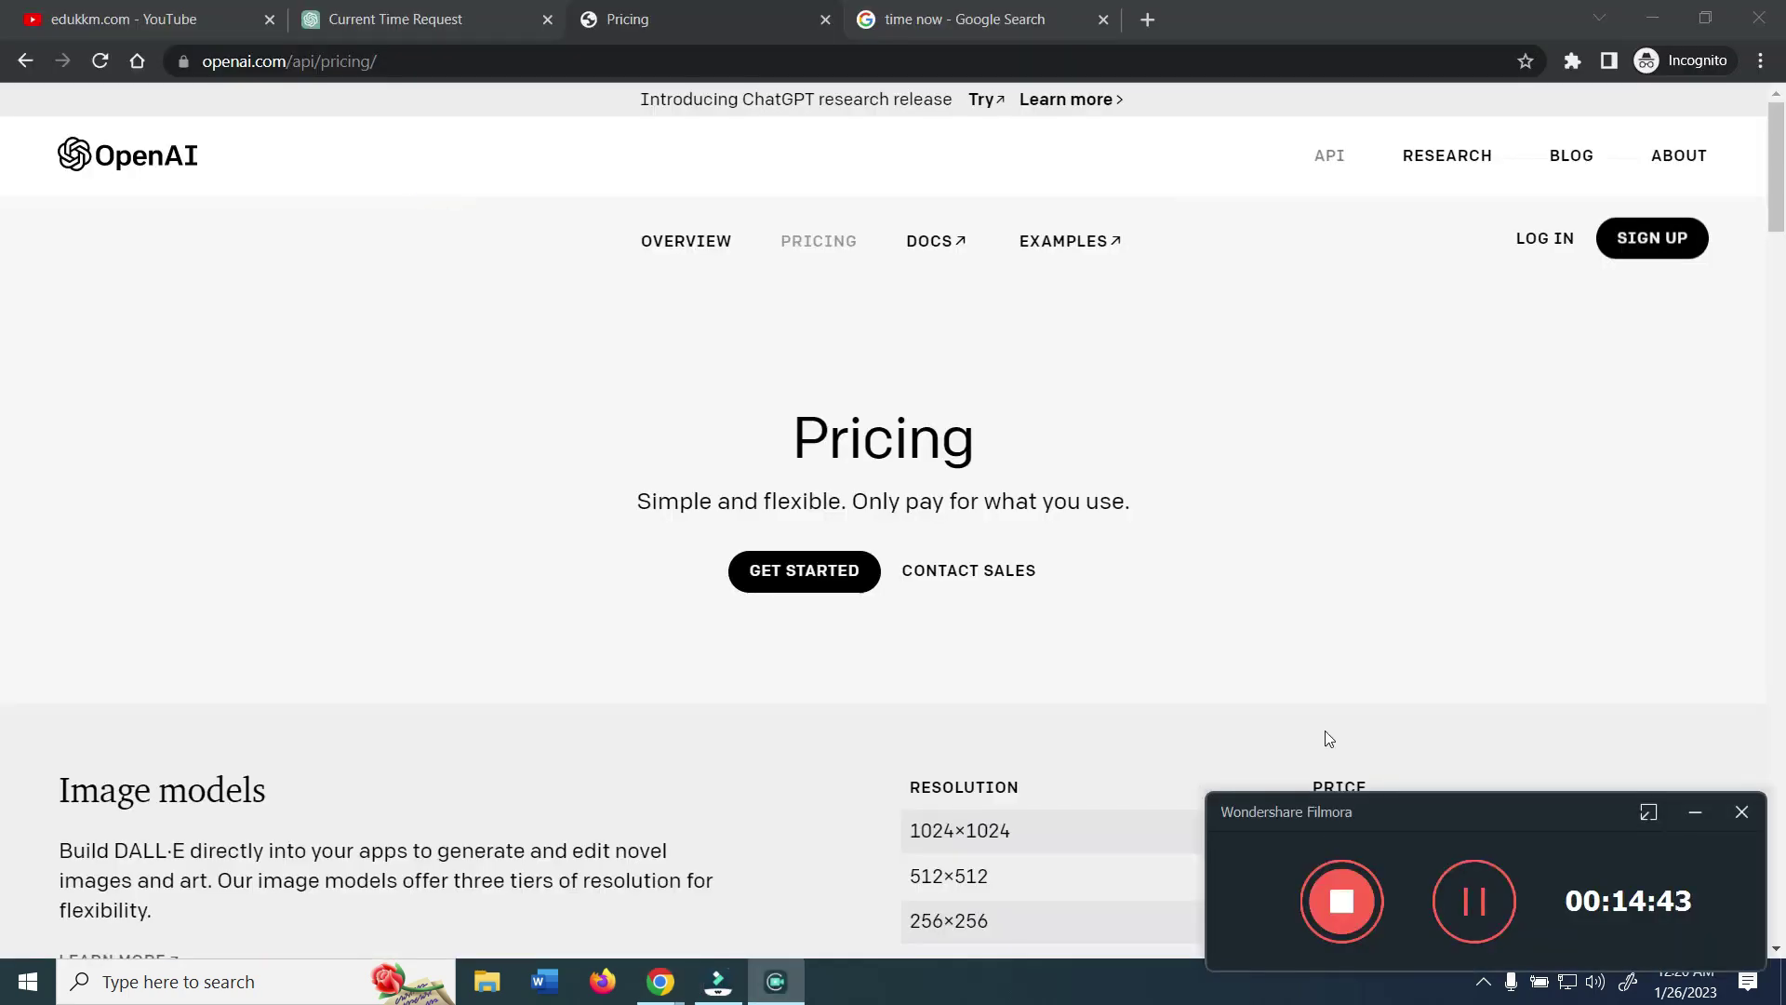